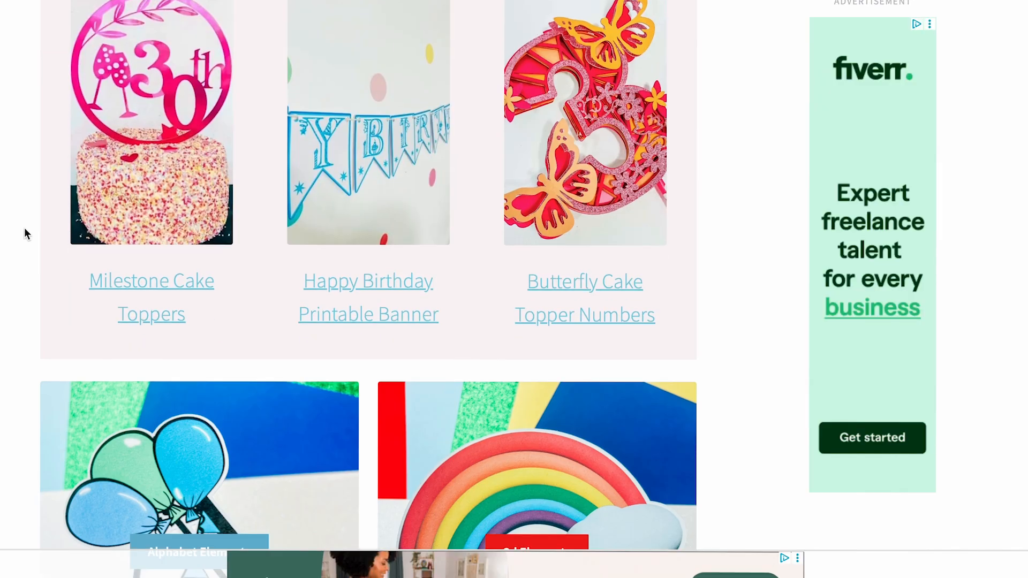
Step: Open the Alphabet Elements and 3d Elements shop categories in new tabs and switch to the Alphabet Elements page
scroll(50, 294, "down", 5)
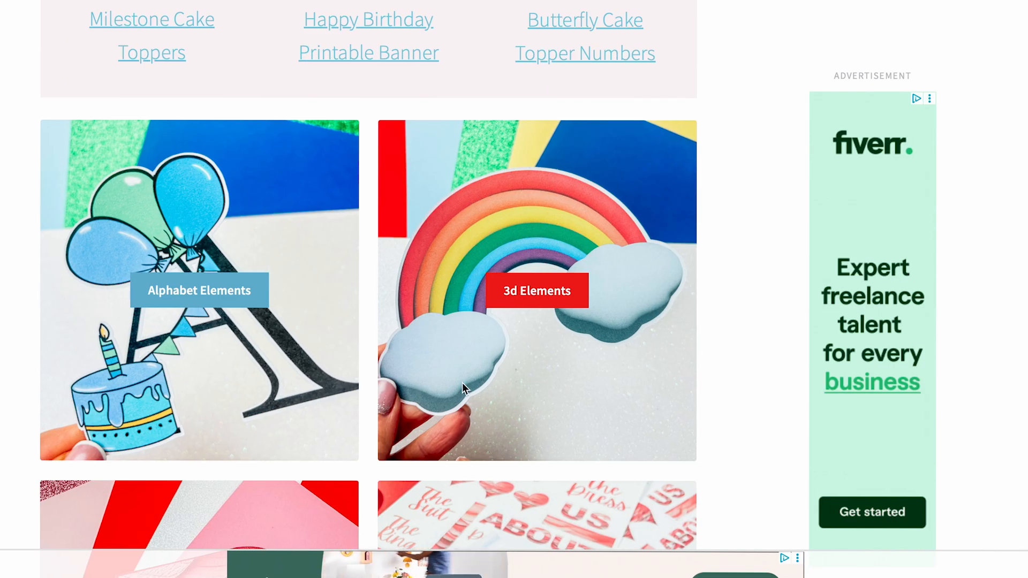
right_click(224, 296)
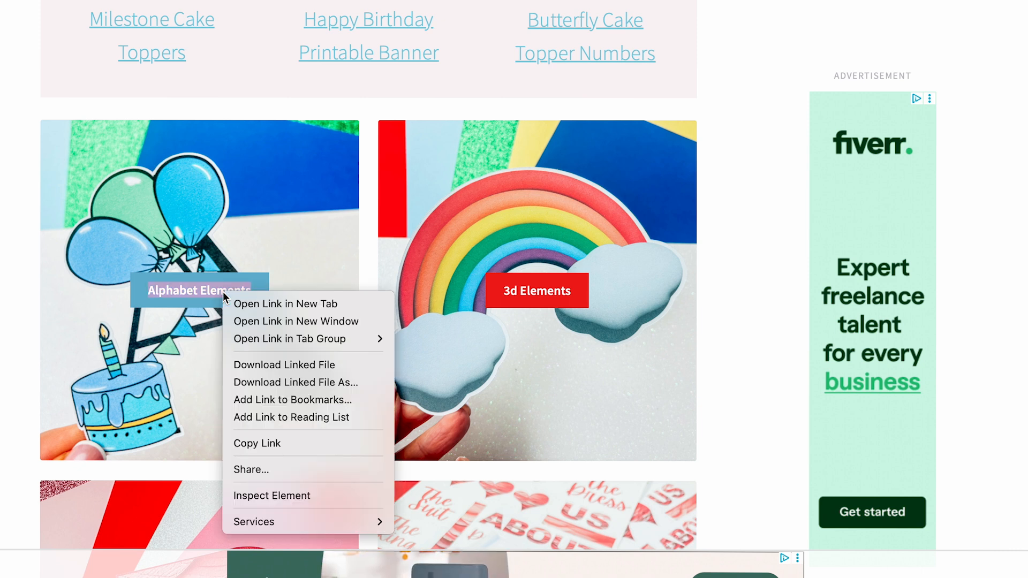
left_click(260, 304)
right_click(521, 291)
left_click(530, 298)
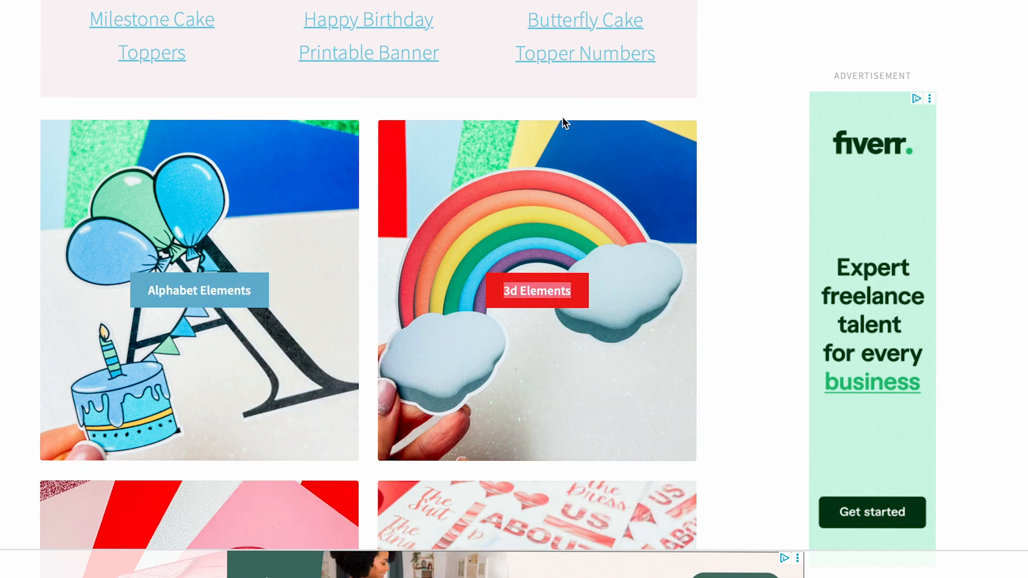
key("ctrl+Tab")
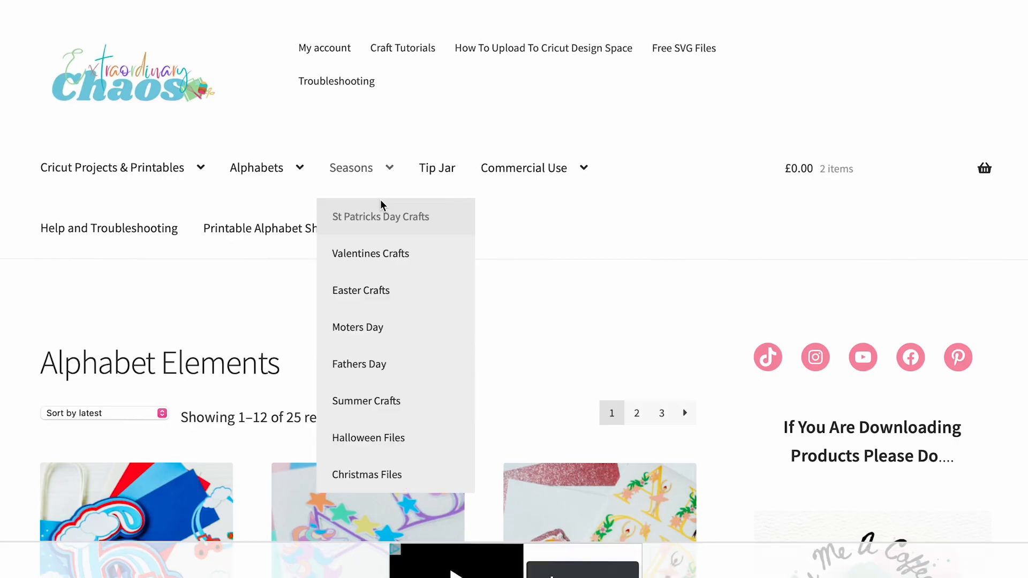
Step: Look through the products on the first two pages of the Alphabet Elements category
scroll(383, 214, "down", 5)
scroll(13, 178, "down", 8)
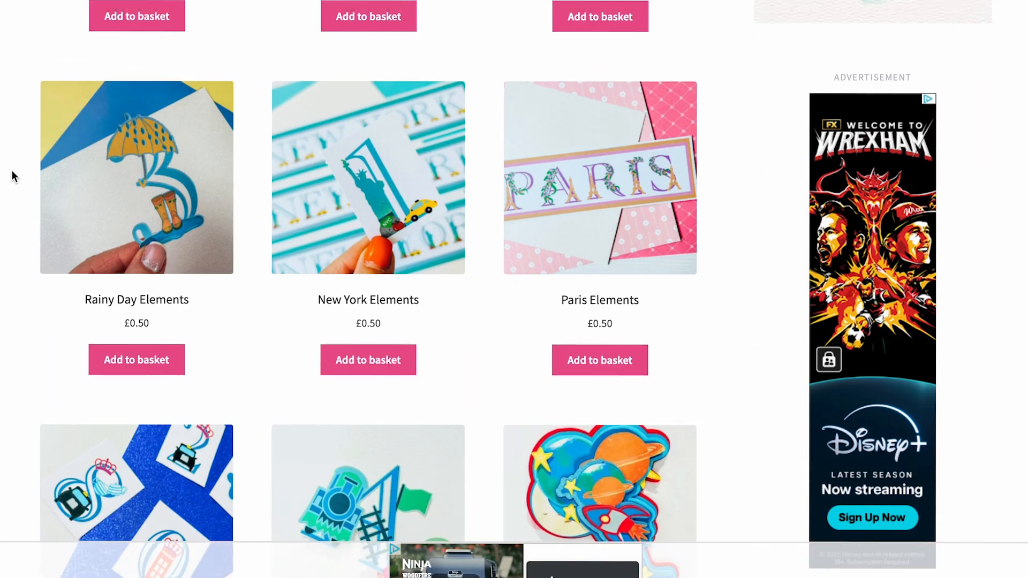
scroll(12, 178, "down", 10)
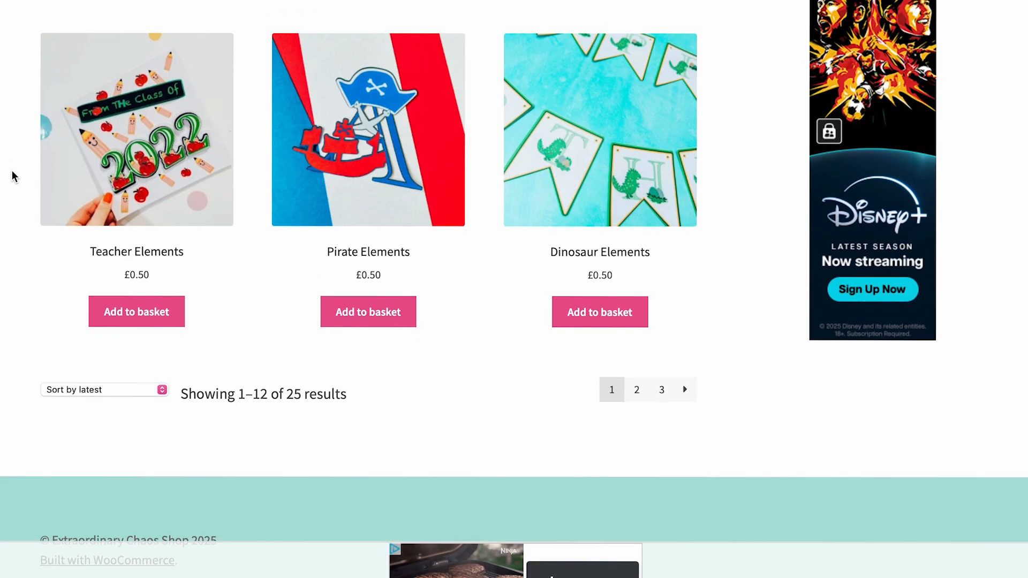
left_click(645, 396)
scroll(239, 280, "down", 8)
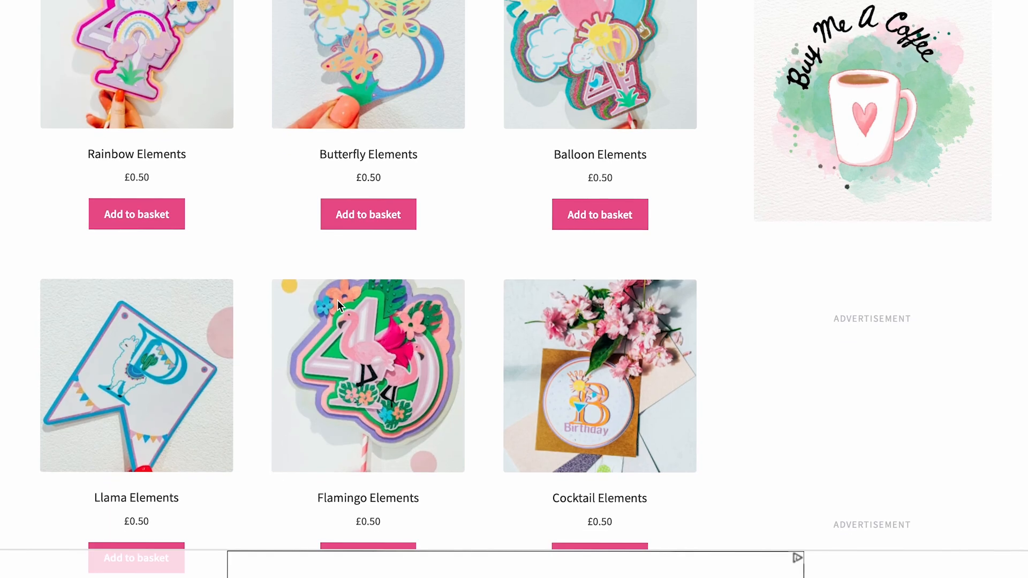
scroll(376, 347, "down", 5)
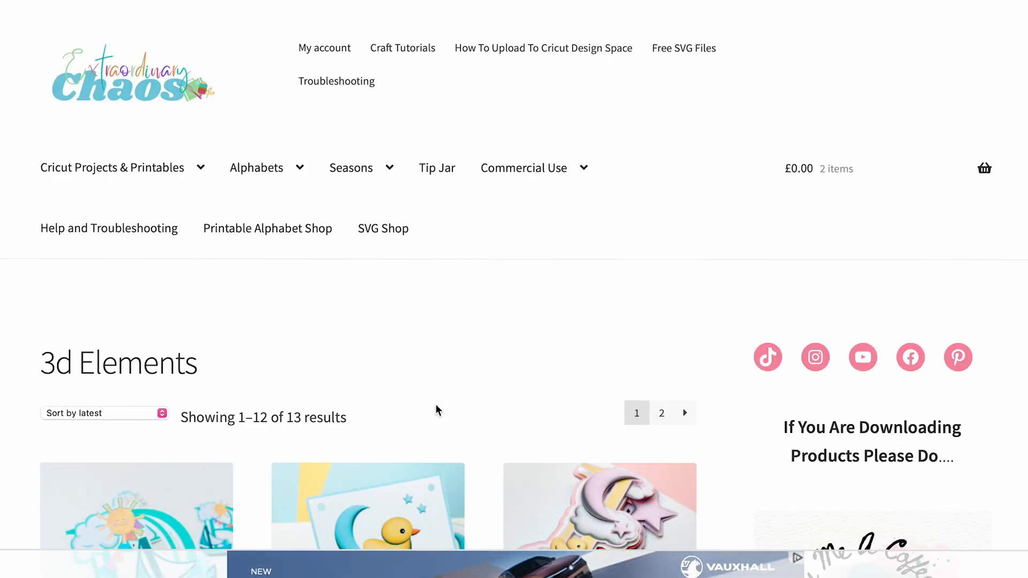
Step: Look through the products on the first page of the 3d Elements category
scroll(436, 404, "down", 7)
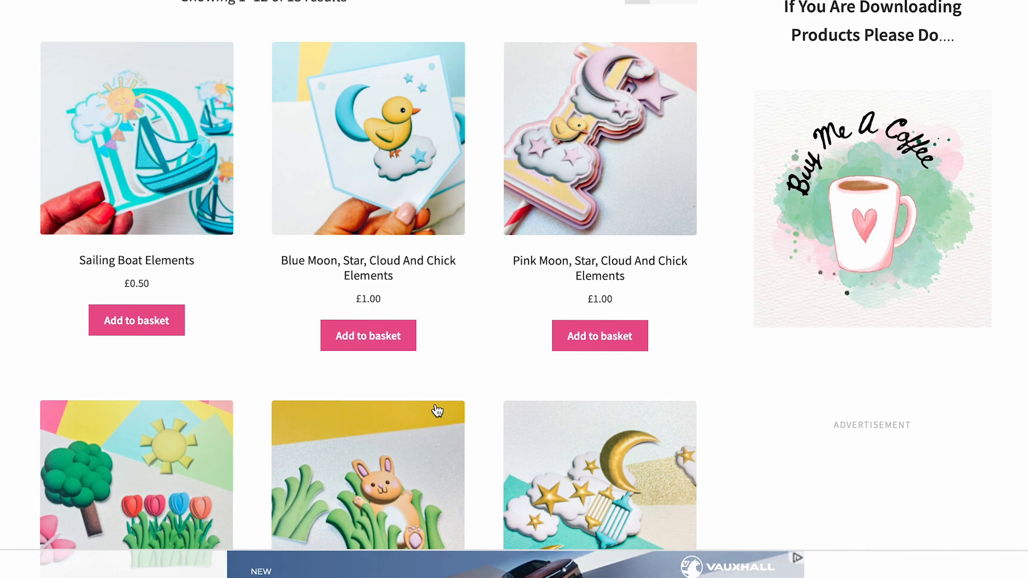
scroll(437, 410, "down", 2)
scroll(438, 411, "up", 1)
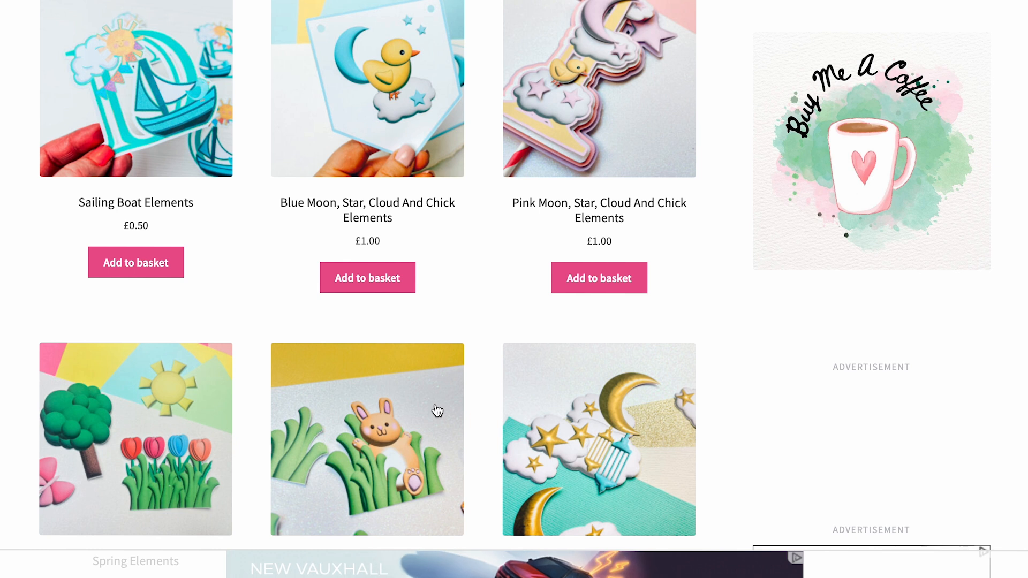
scroll(168, 185, "down", 5)
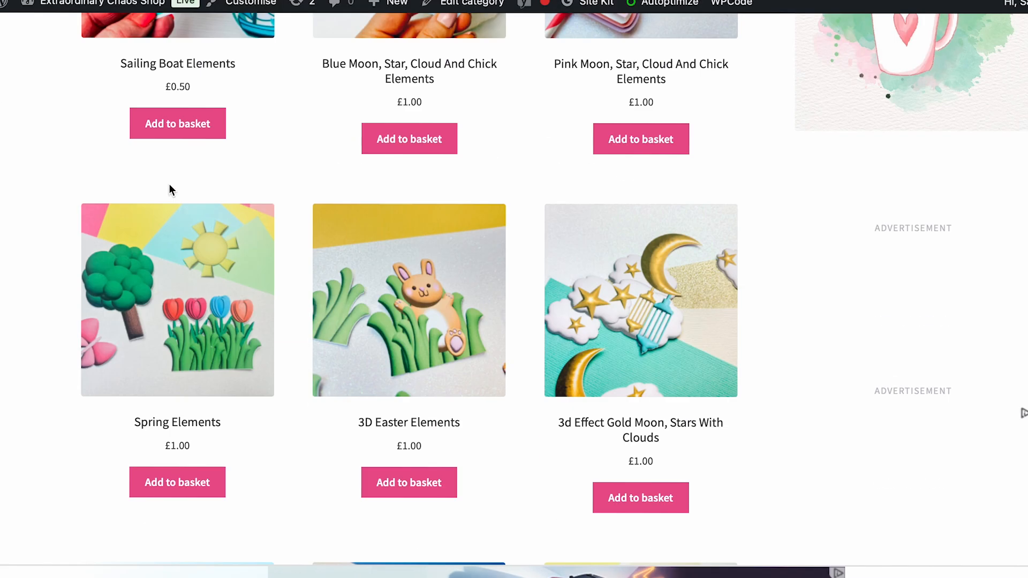
scroll(165, 237, "down", 8)
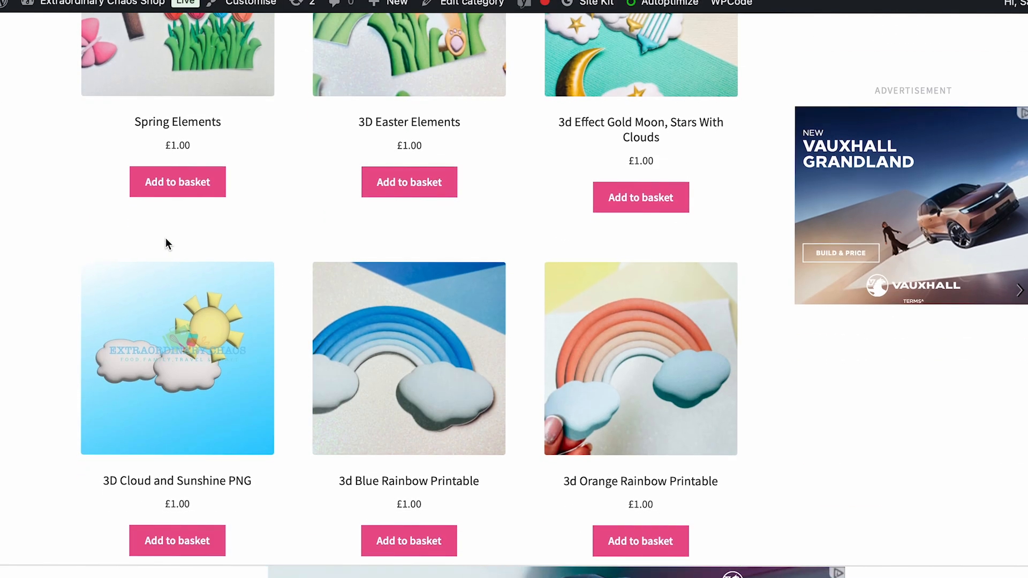
scroll(167, 244, "down", 5)
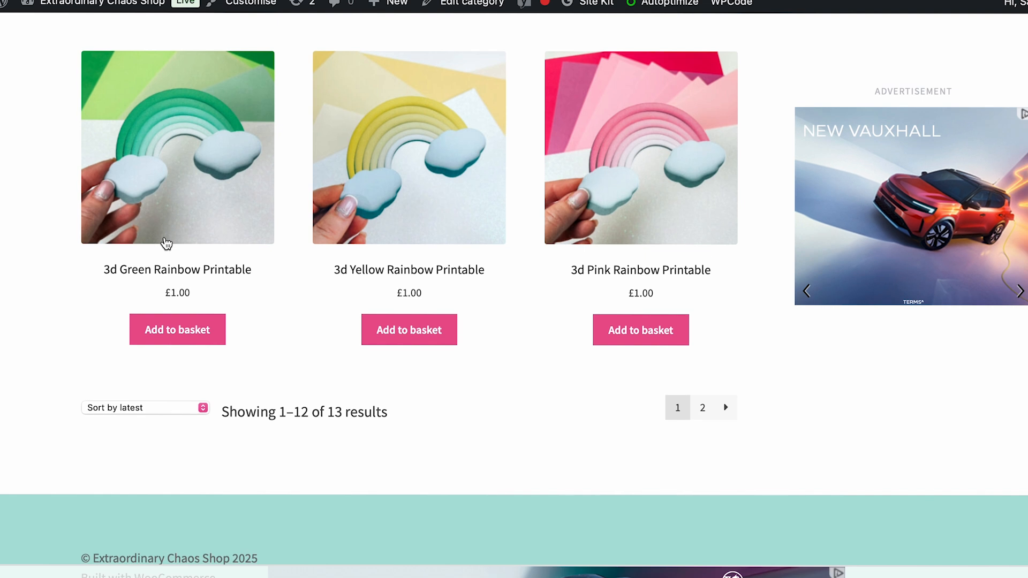
scroll(166, 244, "up", 13)
scroll(166, 243, "down", 13)
scroll(177, 50, "up", 20)
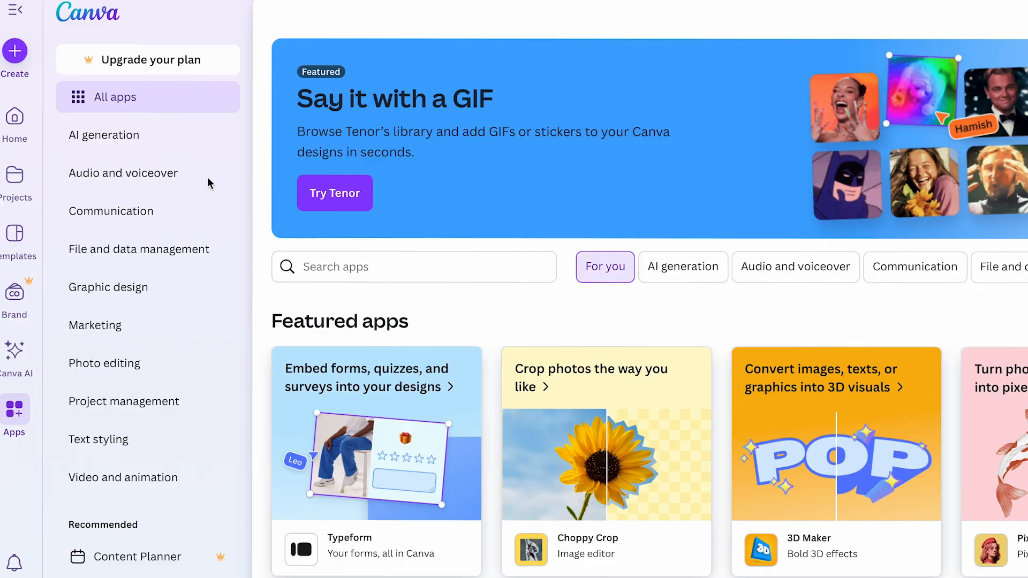
scroll(376, 396, "down", 5)
left_click(24, 60)
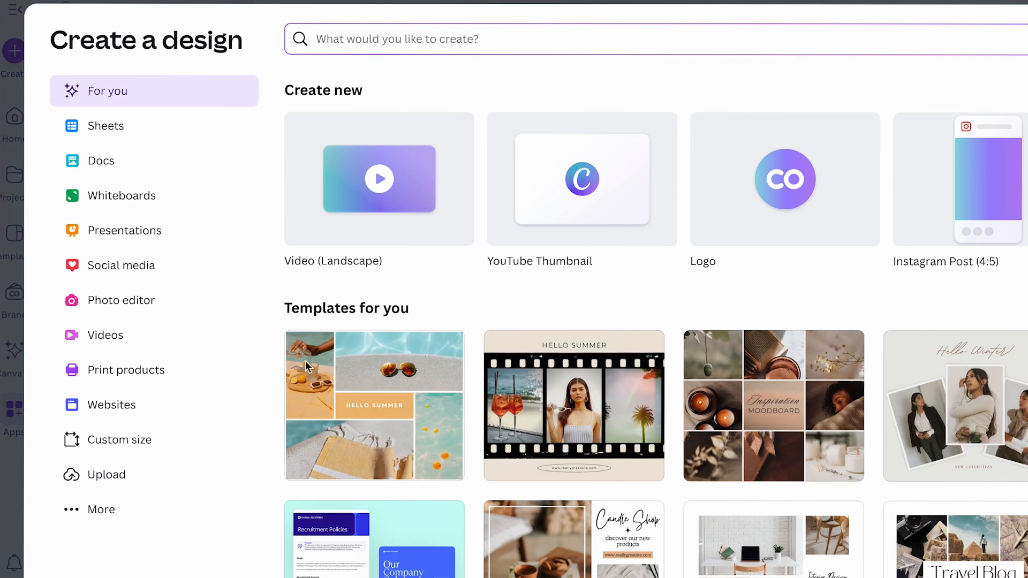
scroll(263, 236, "down", 1)
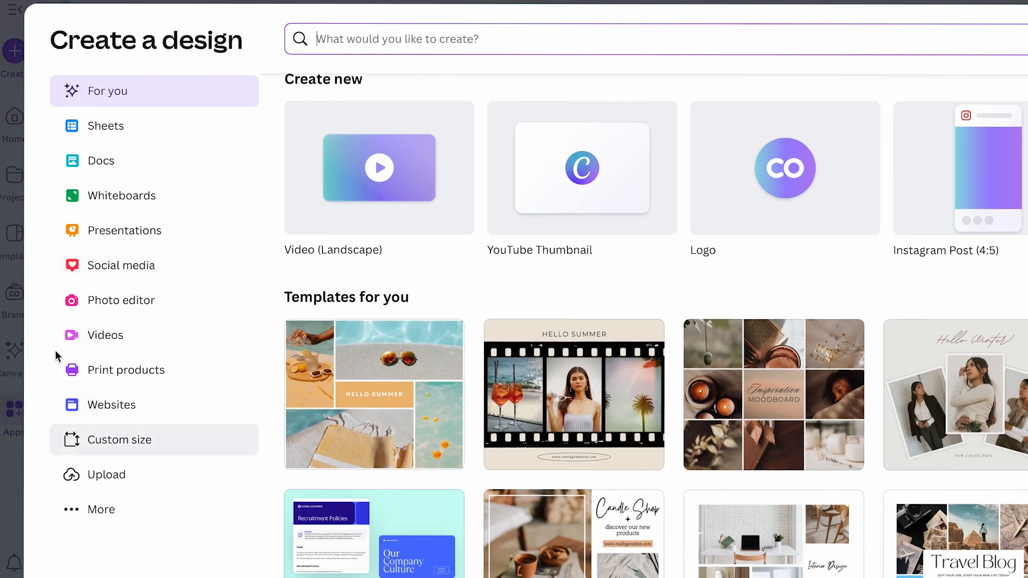
left_click(9, 9)
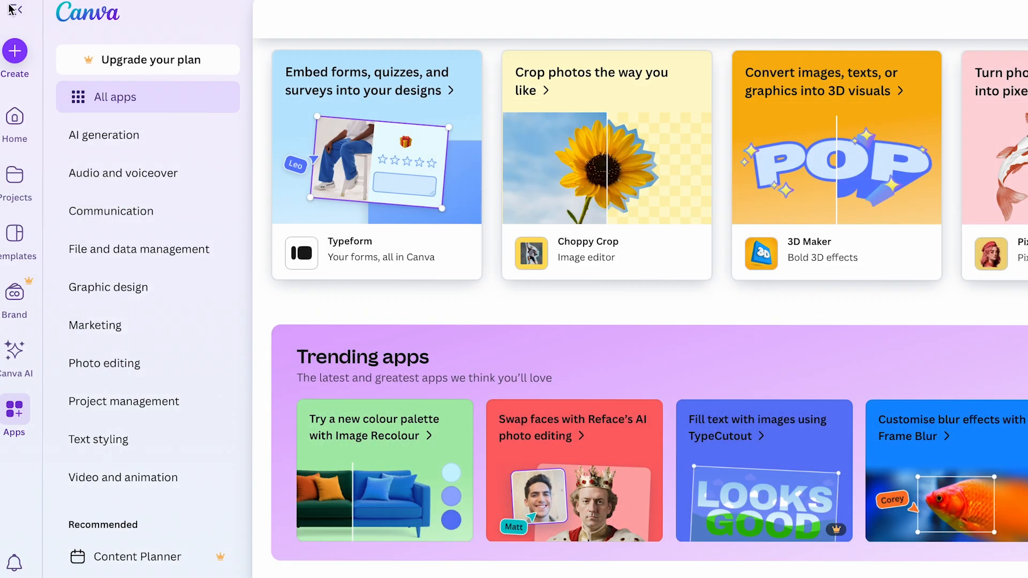
Step: Go to the Canva home page and create a blank custom-size design of 2000 × 2000 px
left_click(79, 15)
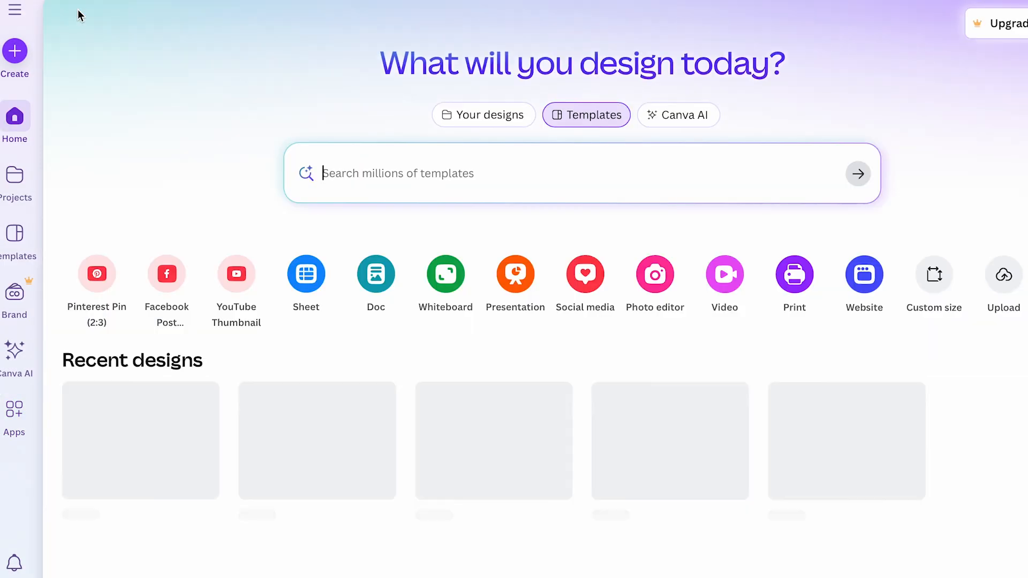
scroll(419, 198, "down", 3)
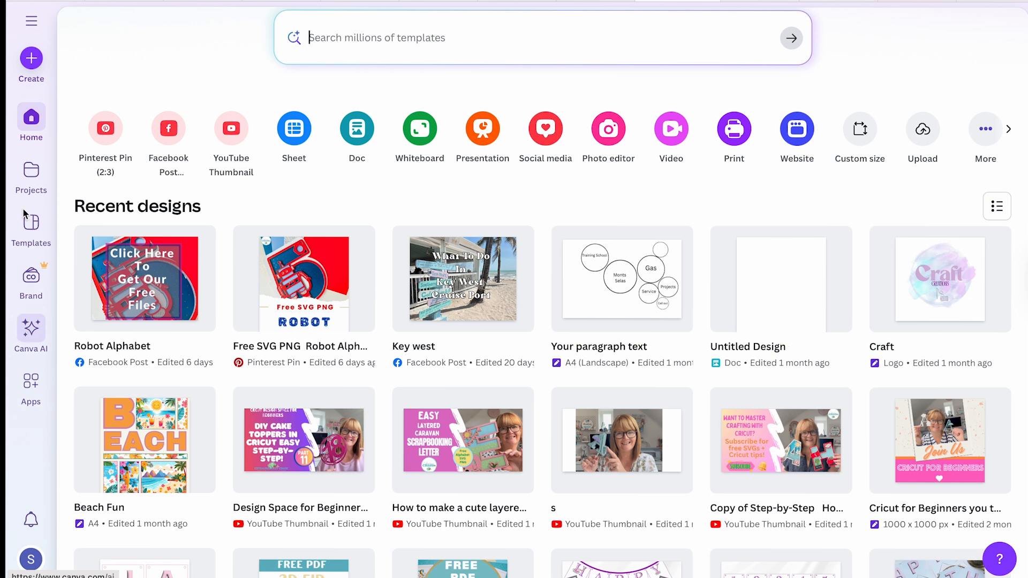
left_click(33, 59)
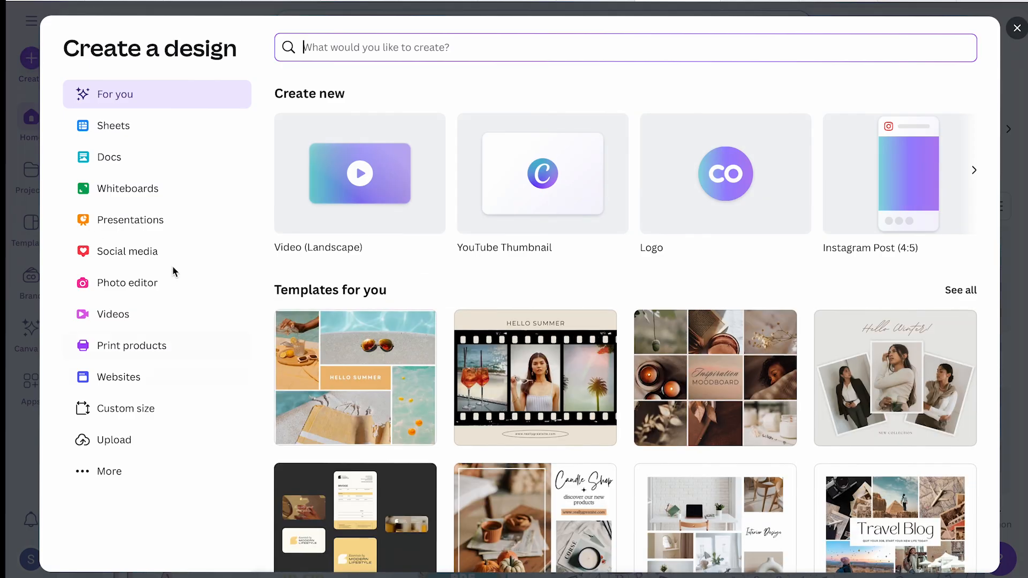
left_click(101, 410)
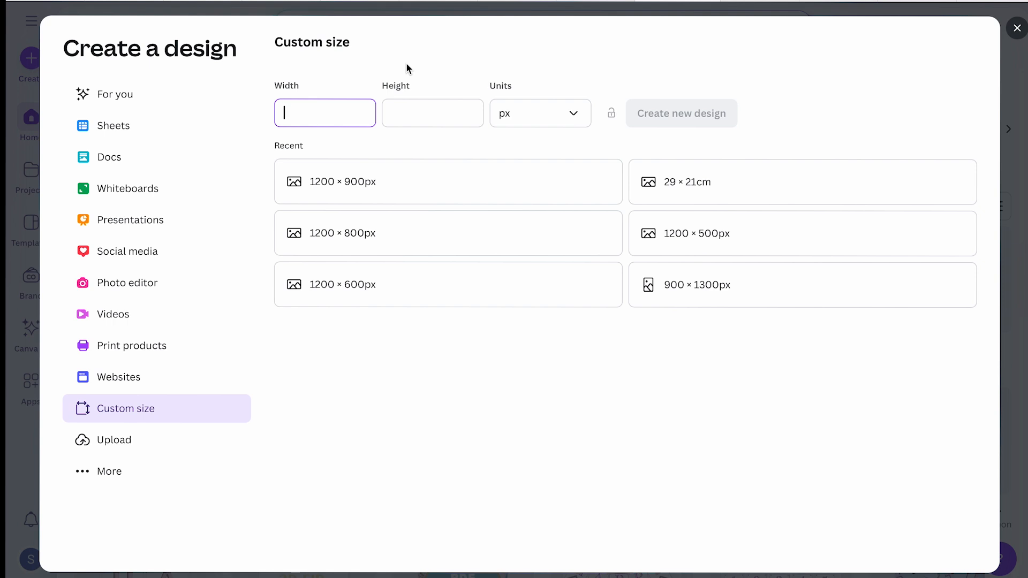
type("2000")
left_click(453, 115)
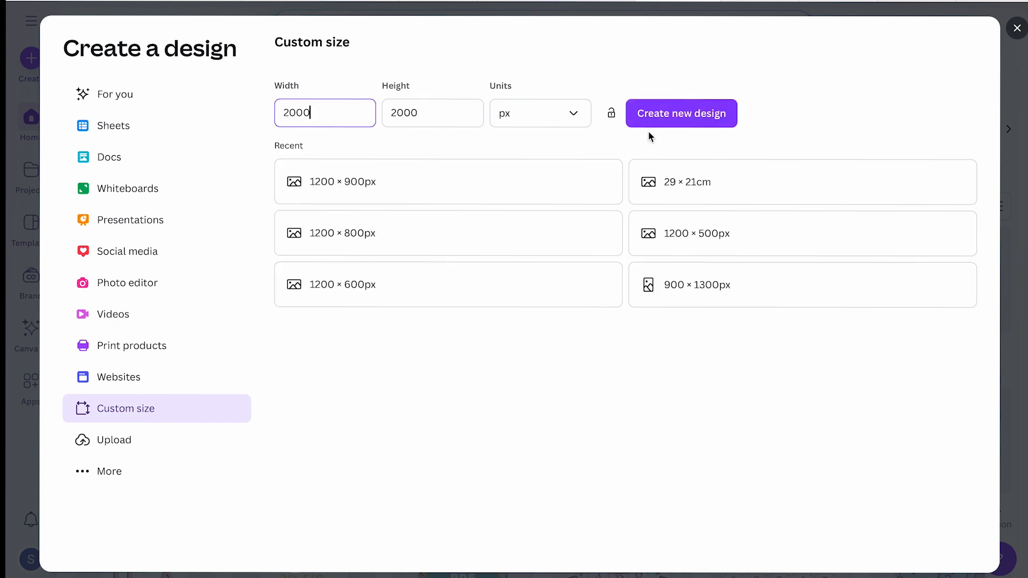
left_click(674, 109)
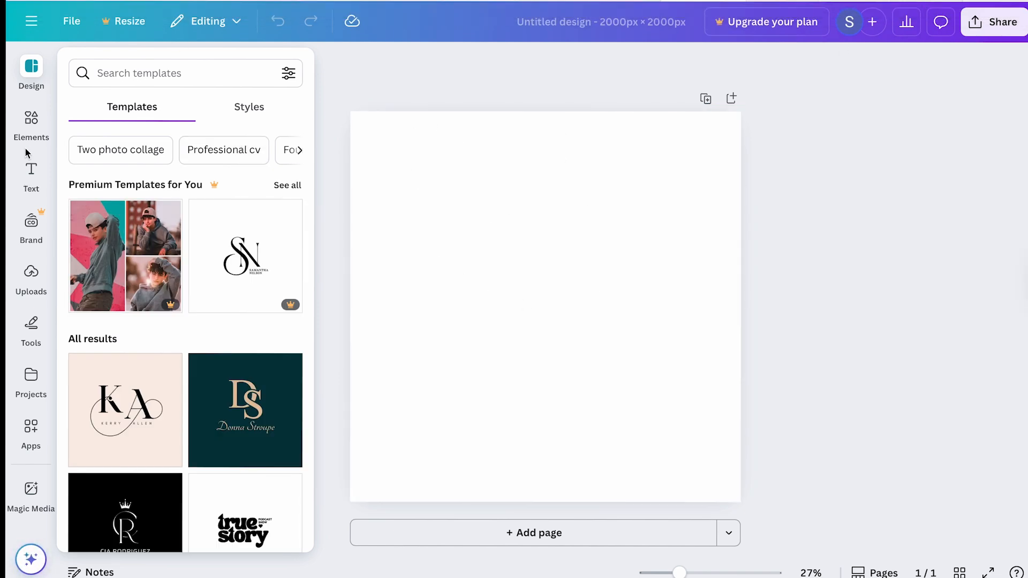
Step: Browse the design elements, search them for "craft" and show all matching graphics
left_click(31, 119)
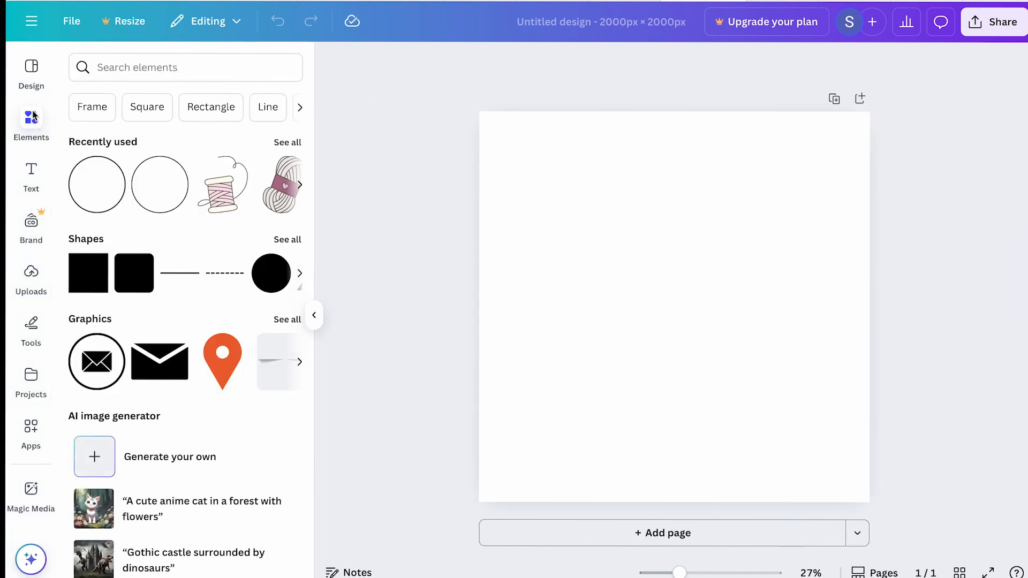
scroll(134, 388, "down", 12)
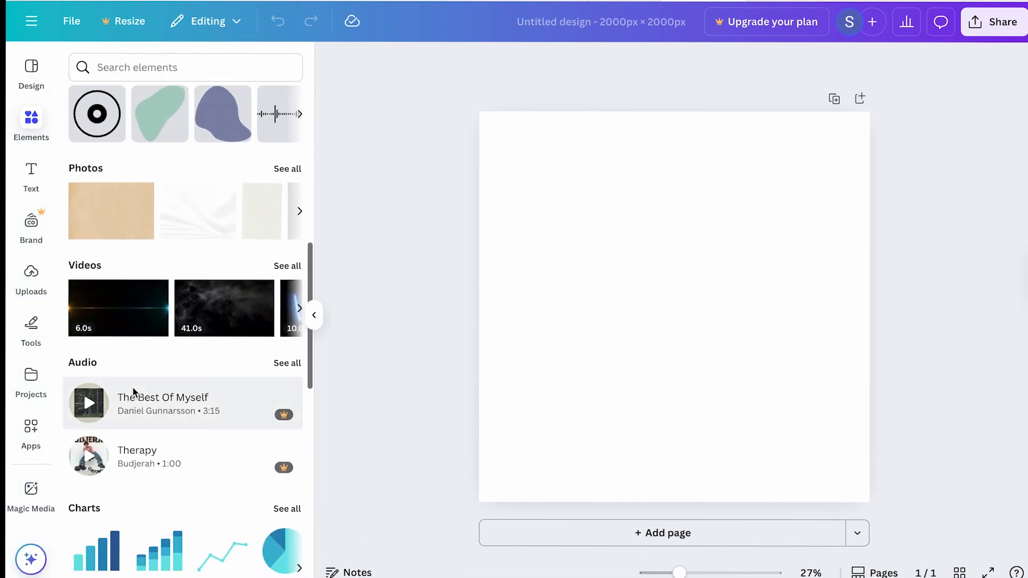
scroll(133, 387, "down", 5)
scroll(133, 387, "up", 15)
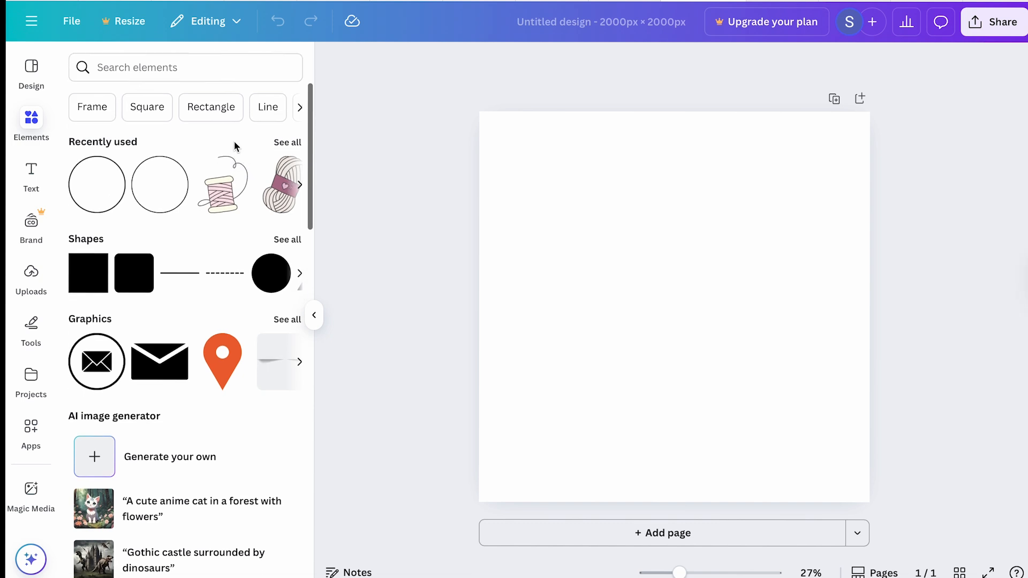
left_click(144, 68)
type("craft")
key("Return")
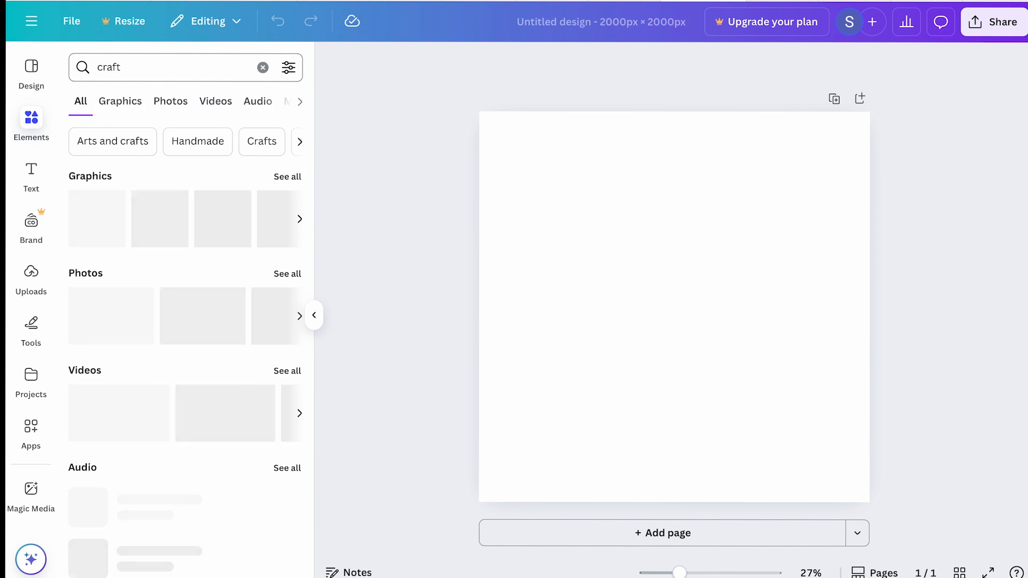
left_click(284, 177)
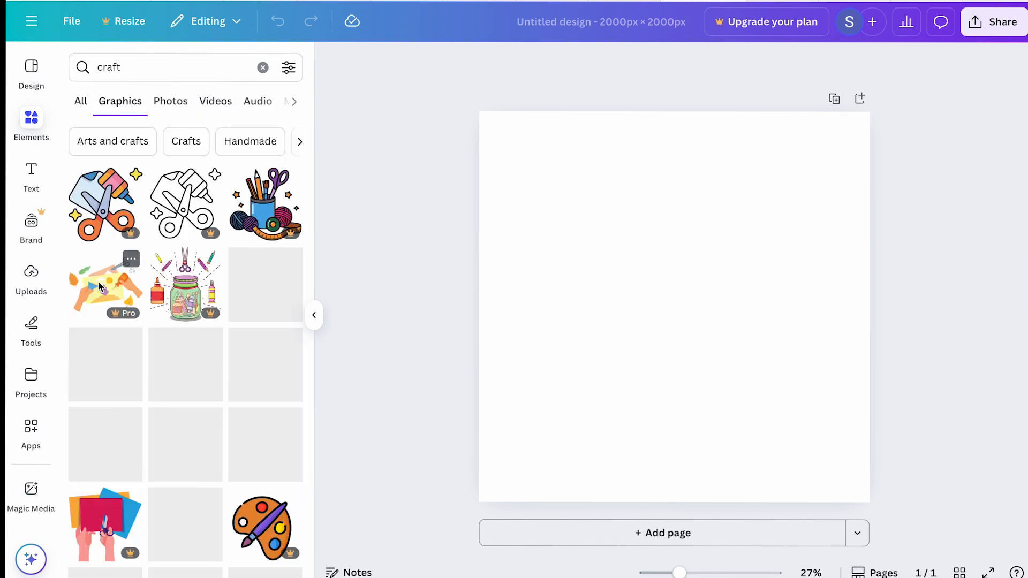
Step: Add the smiling glue bottle and crayon graphic from the craft results to the page and delete it again
scroll(138, 379, "down", 1)
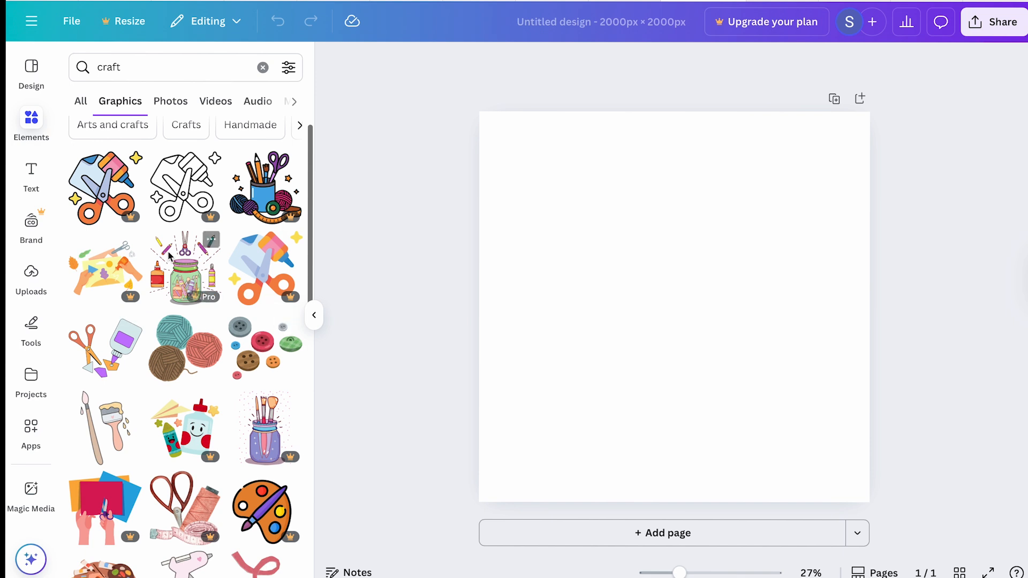
scroll(123, 382, "down", 4)
scroll(123, 382, "down", 1)
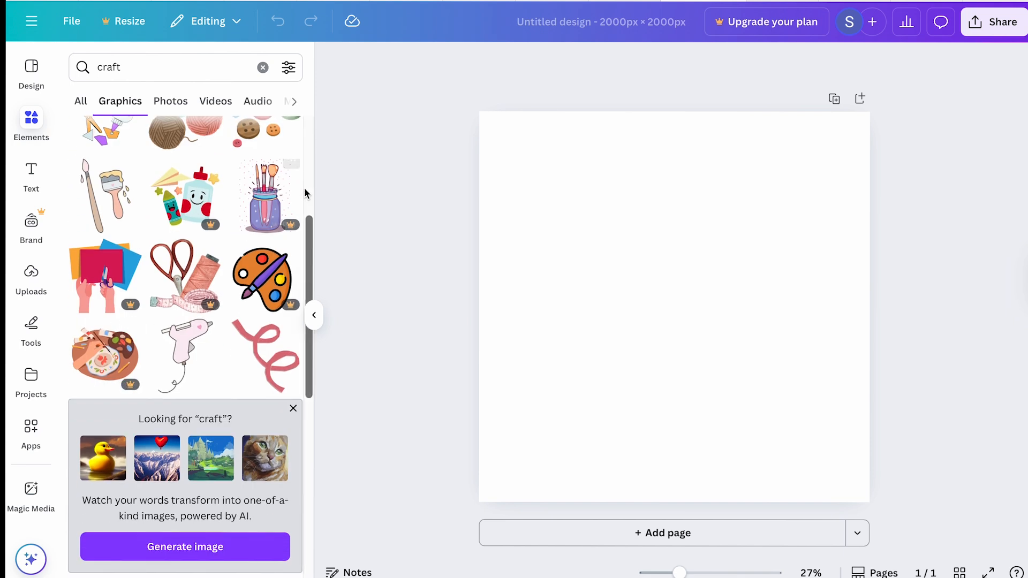
left_click(193, 203)
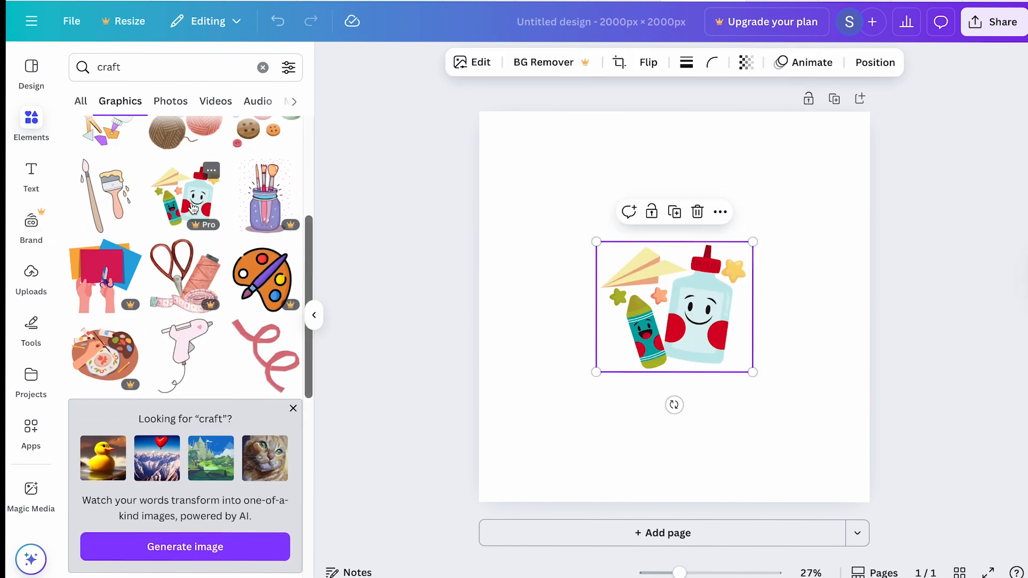
key("Delete")
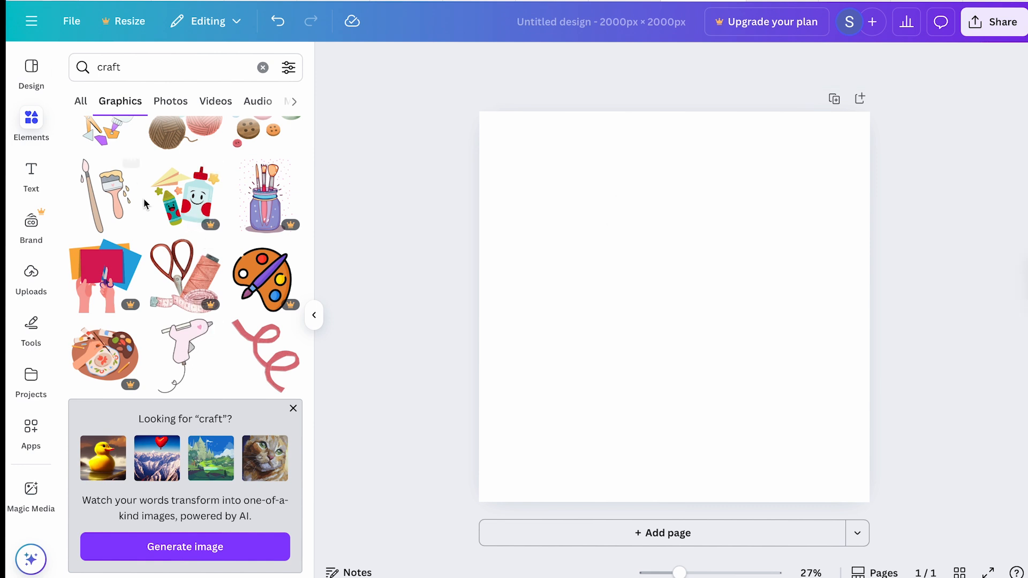
Step: Look through the remaining craft graphics and open the search filter options
scroll(230, 353, "down", 5)
scroll(250, 400, "up", 10)
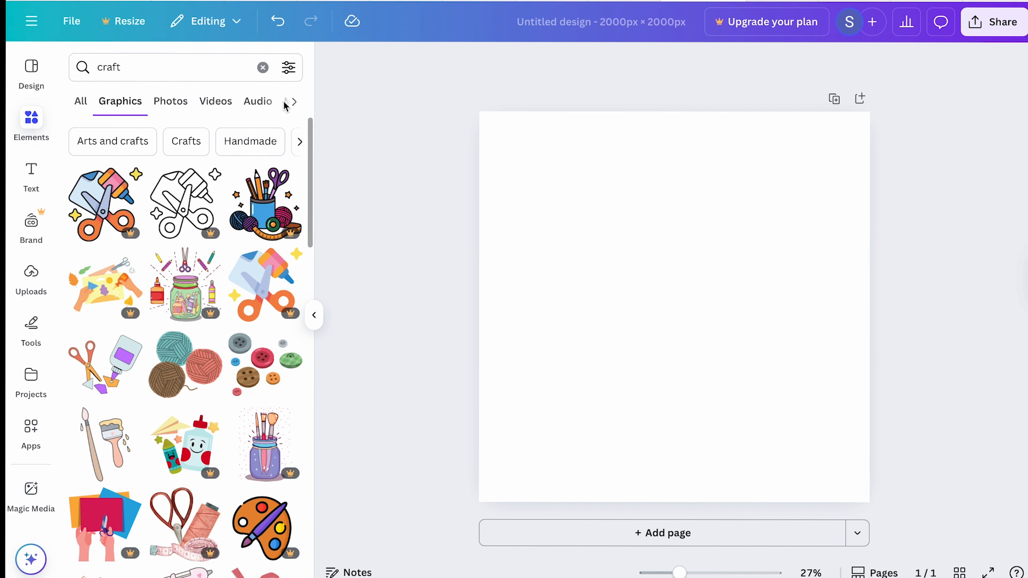
left_click(290, 68)
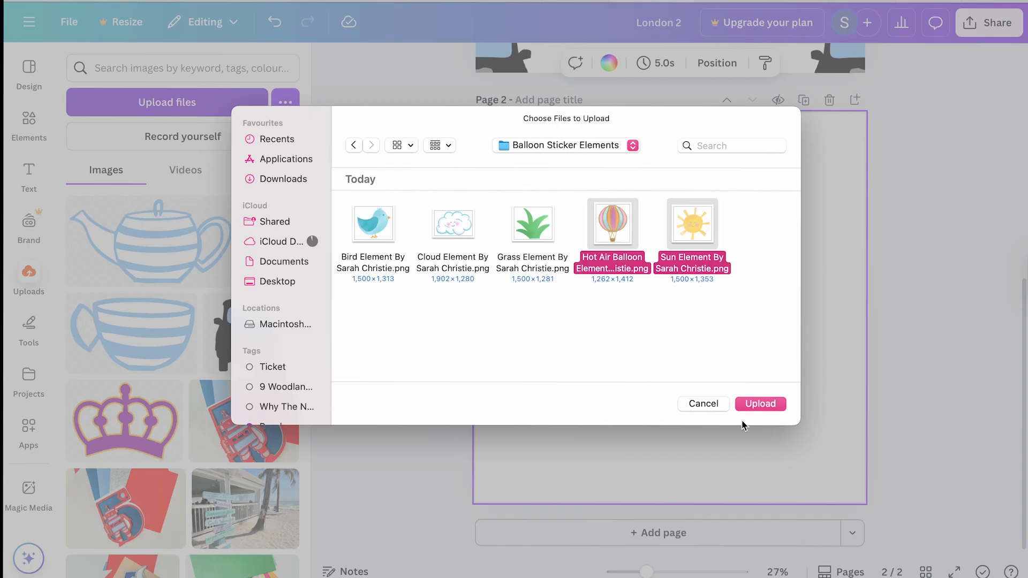
Step: Upload the selected Hot Air Balloon and Sun element PNG files from the Balloon Sticker Elements folder
left_click(771, 406)
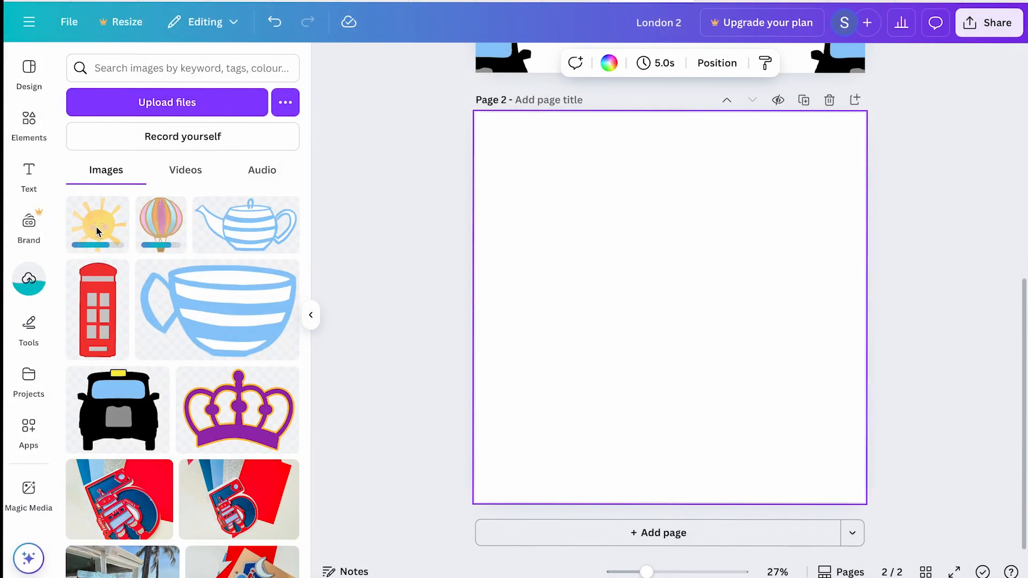
Step: Add the uploaded sun image to page 2, reduce its size slightly and centre it on the page
left_click(95, 226)
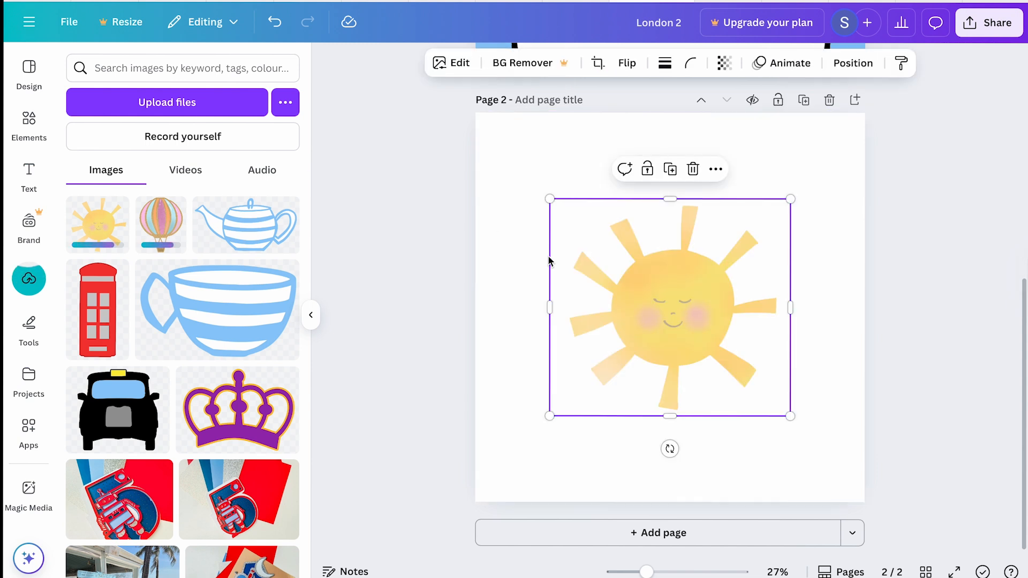
mouse_move(650, 298)
left_mouse_down()
mouse_move(659, 291)
mouse_move(649, 299)
left_mouse_up()
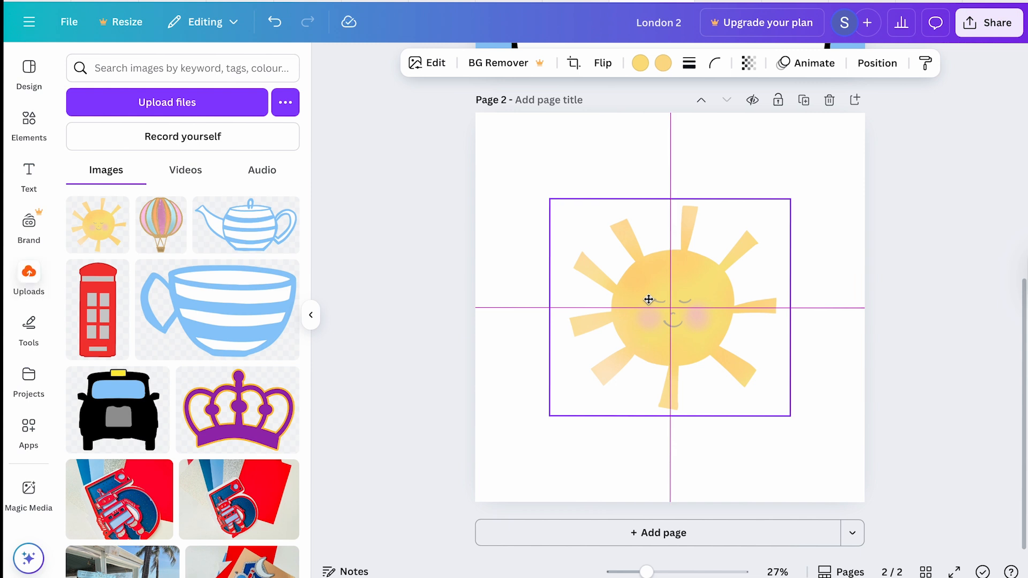
left_click_drag(650, 300, 650, 300)
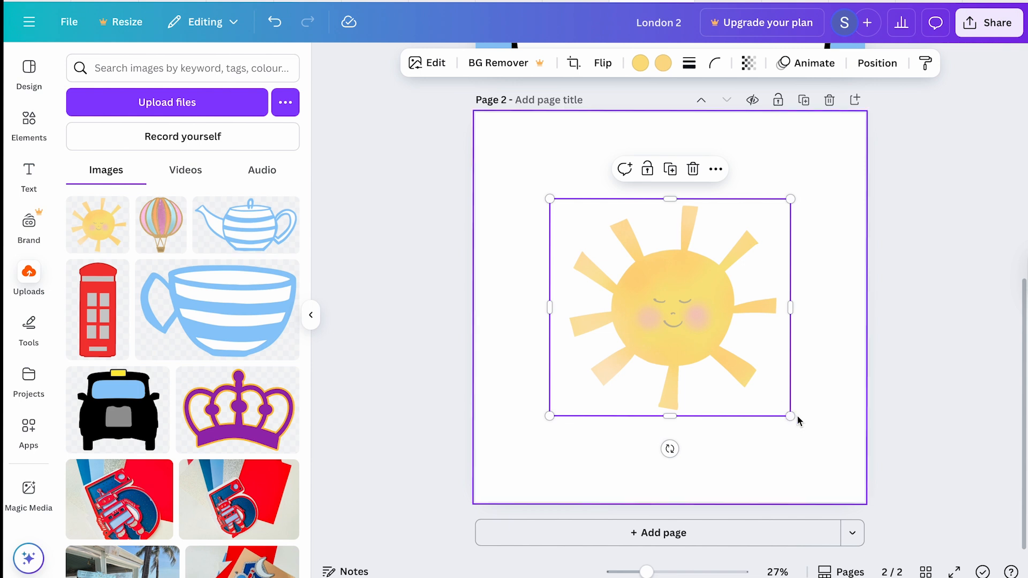
left_click_drag(791, 416, 767, 395)
mouse_move(676, 300)
left_mouse_down()
mouse_move(693, 300)
mouse_move(684, 300)
mouse_move(690, 310)
left_mouse_up()
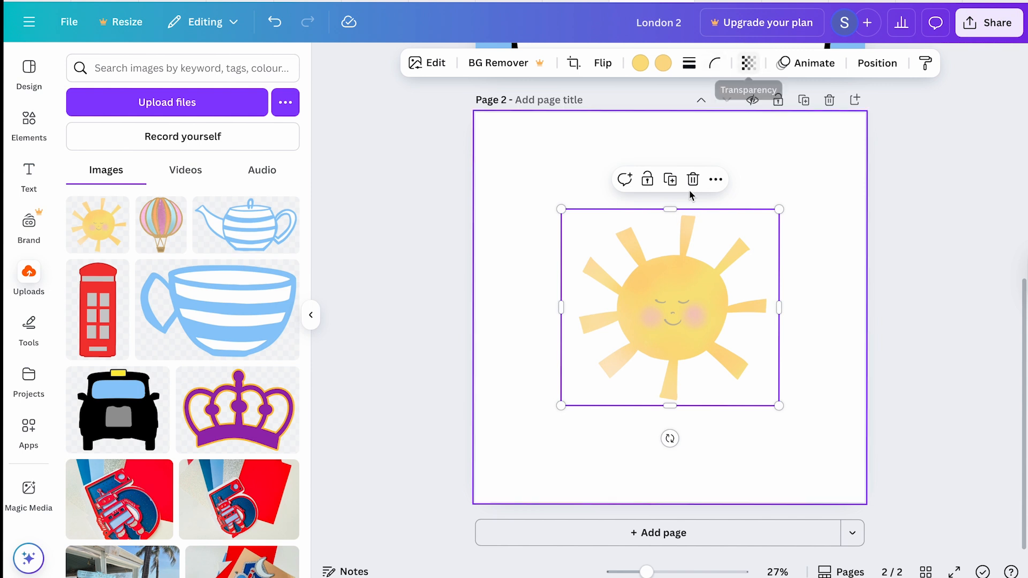
Step: Duplicate the sun to make four copies and place one partly over each corner of page 2
left_click(669, 180)
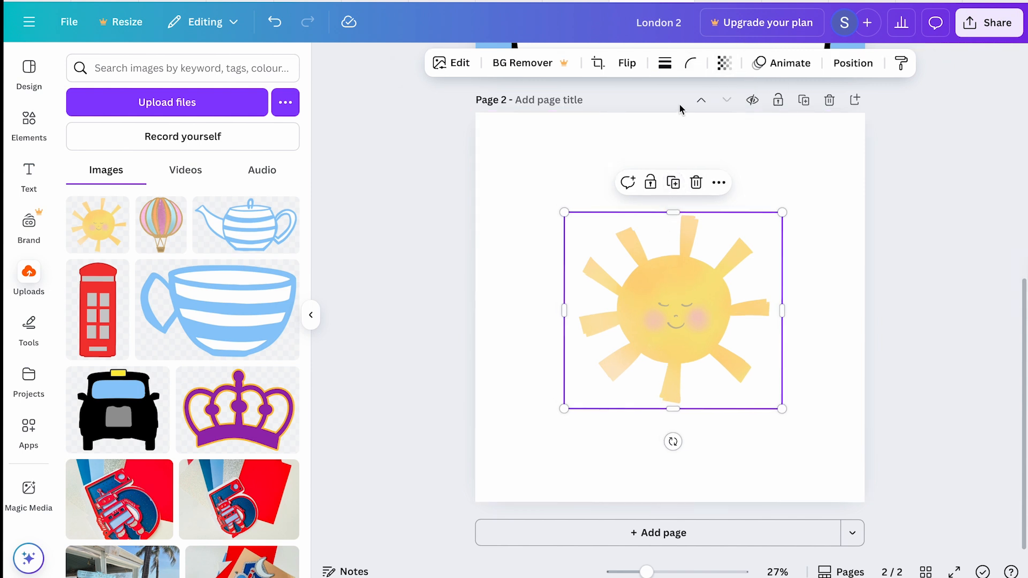
left_click(674, 183)
left_click(678, 188)
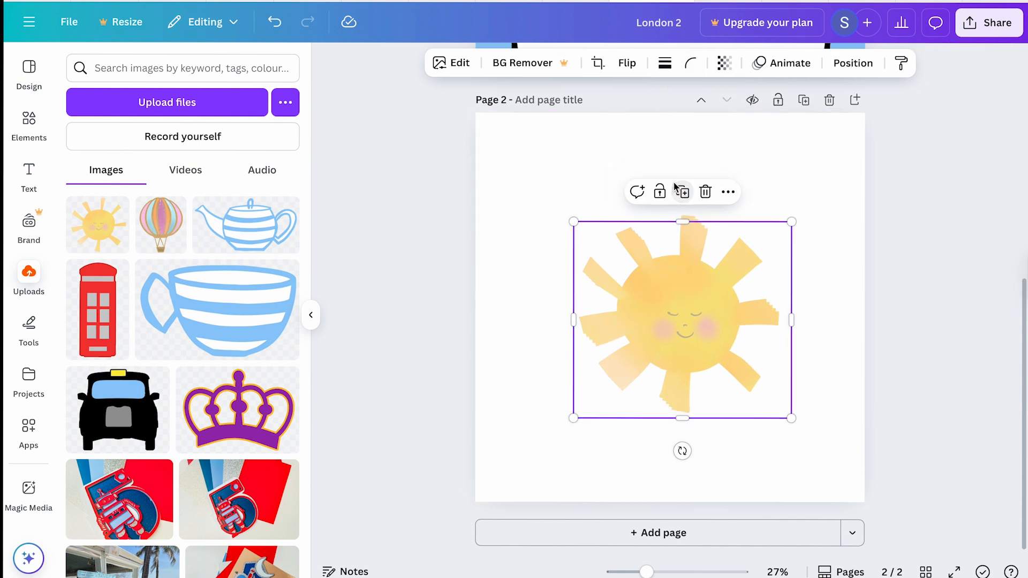
left_click_drag(682, 325, 480, 110)
left_click(661, 287)
left_click_drag(661, 287, 676, 96)
left_click(687, 297)
left_click_drag(686, 297, 866, 443)
left_click(688, 315)
left_click_drag(660, 140, 816, 140)
left_click(693, 289)
left_click_drag(693, 288, 529, 430)
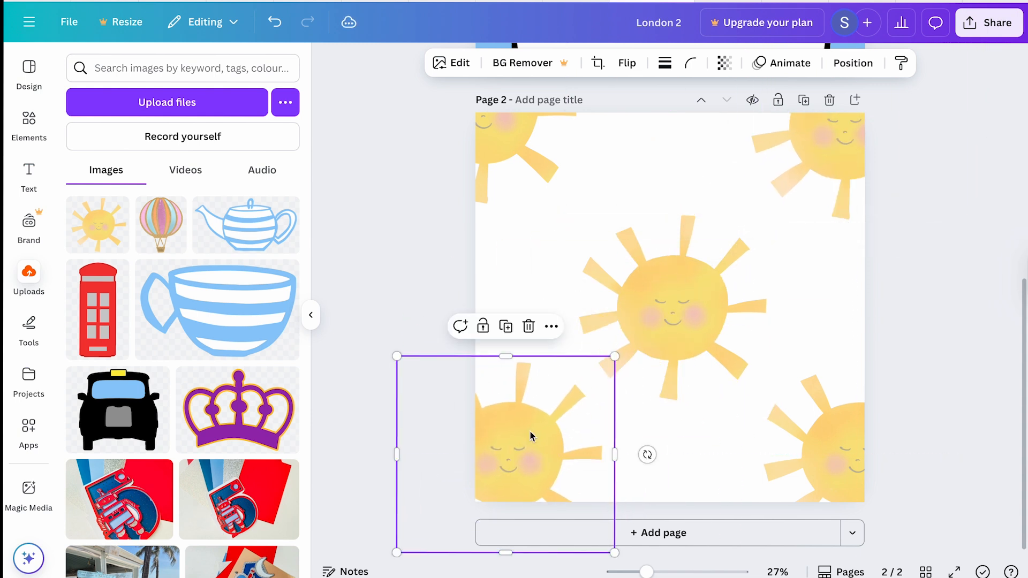
Step: Align the two upper corner suns so their centres sit on the page's side edges at matching heights
left_click_drag(670, 318, 671, 314)
left_click(491, 123)
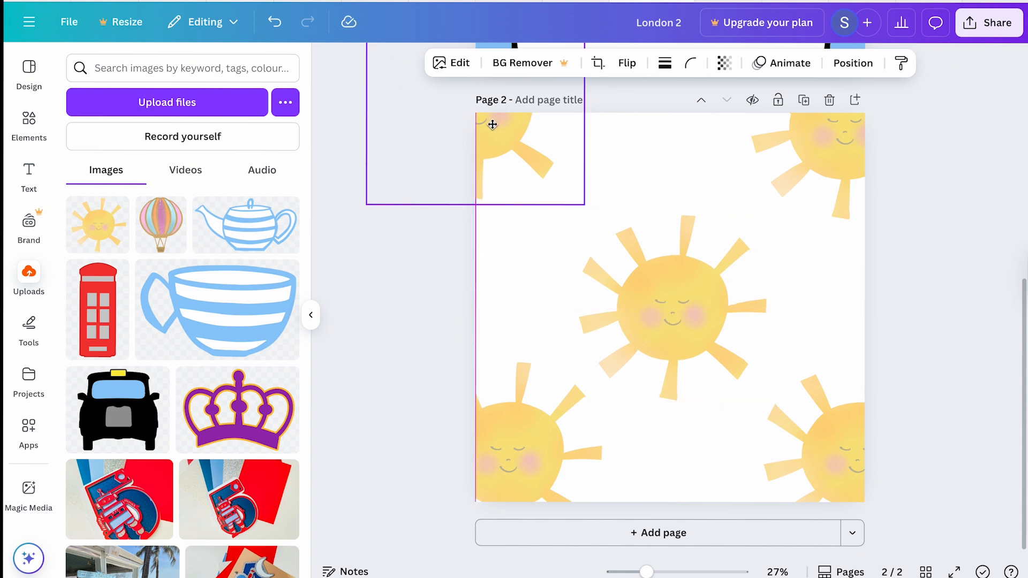
mouse_move(491, 123)
left_mouse_down()
mouse_move(491, 92)
mouse_move(492, 134)
mouse_move(486, 126)
left_mouse_up()
left_click(787, 140)
left_click_drag(827, 141, 849, 135)
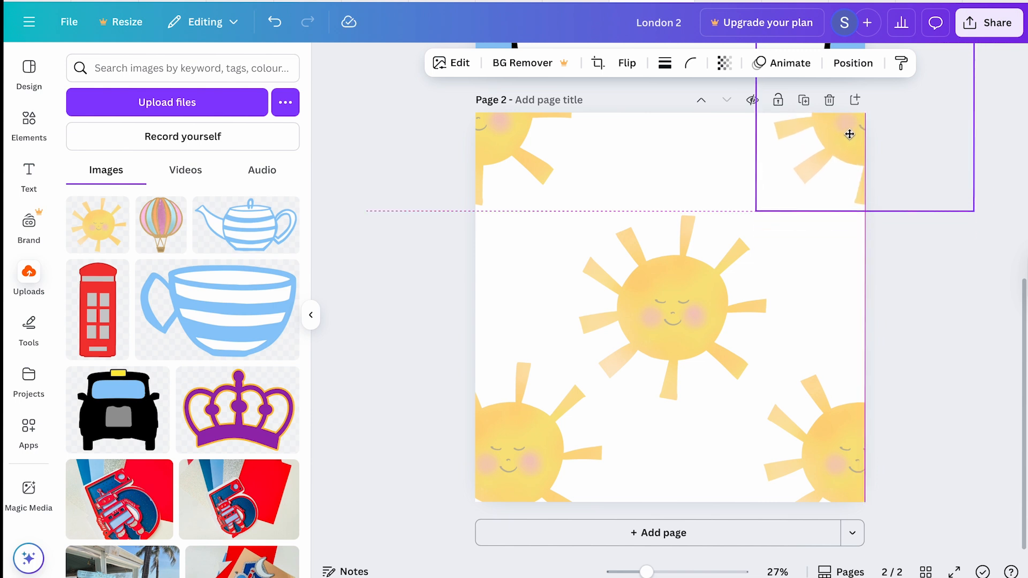
left_click_drag(849, 132, 850, 133)
Step: Move the two lower corner suns outward so their centres align with the page's lower corners
left_click(838, 436)
left_click_drag(838, 436, 848, 481)
left_click_drag(517, 457, 486, 486)
left_click_drag(485, 487, 484, 495)
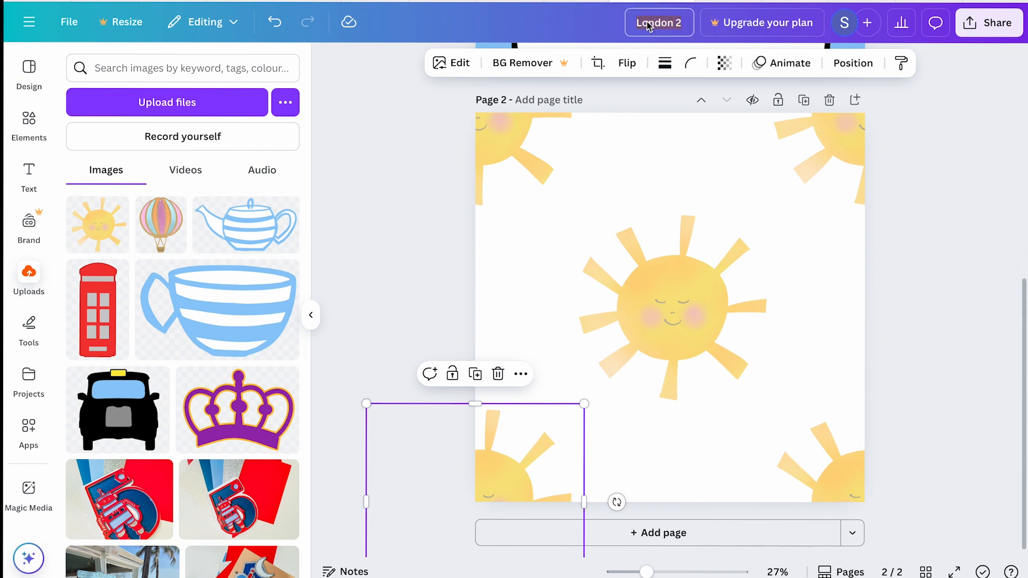
left_click(969, 187)
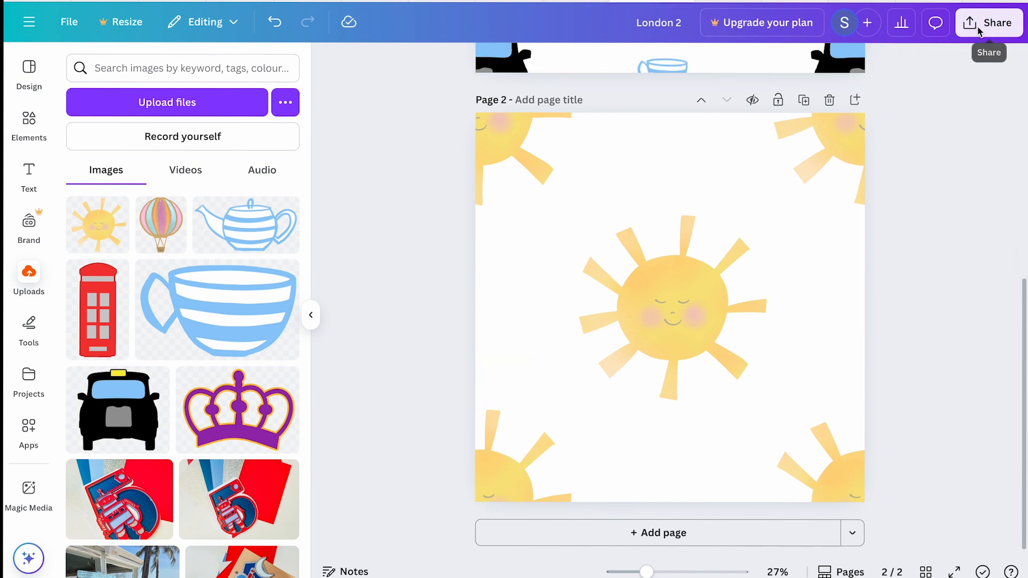
Step: Rename the design as Sun
left_click(968, 23)
left_click(650, 22)
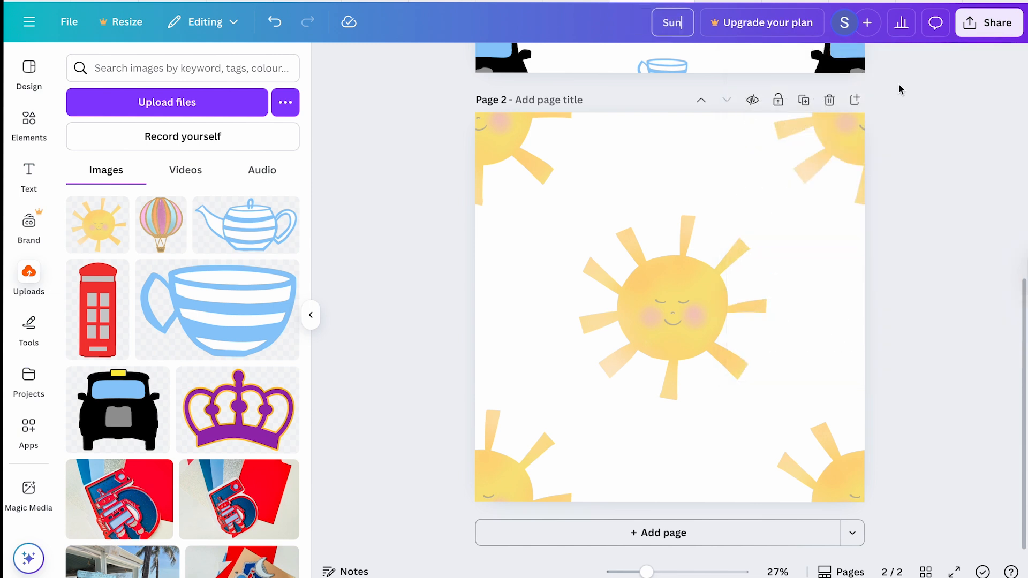
key("Return")
Step: Download only the current page, page 2, as a JPG and allow downloads from canva.com
left_click(990, 23)
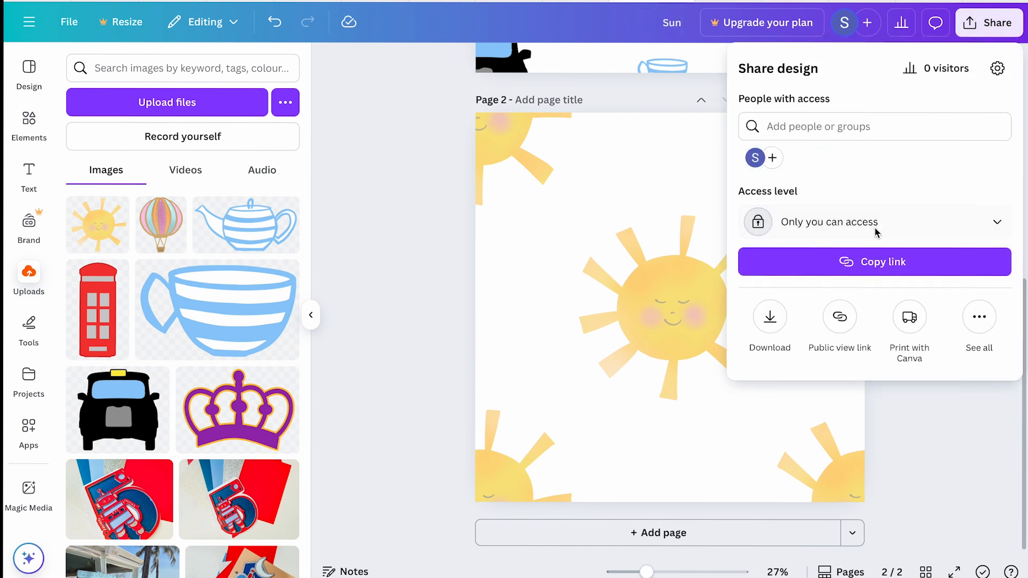
left_click(759, 338)
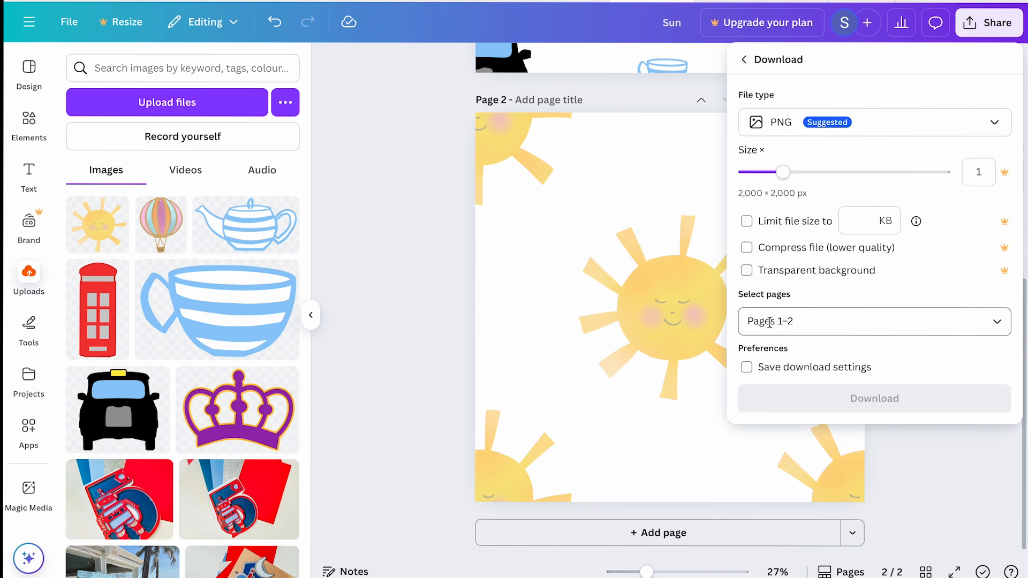
left_click(780, 122)
left_click(779, 163)
left_click(797, 337)
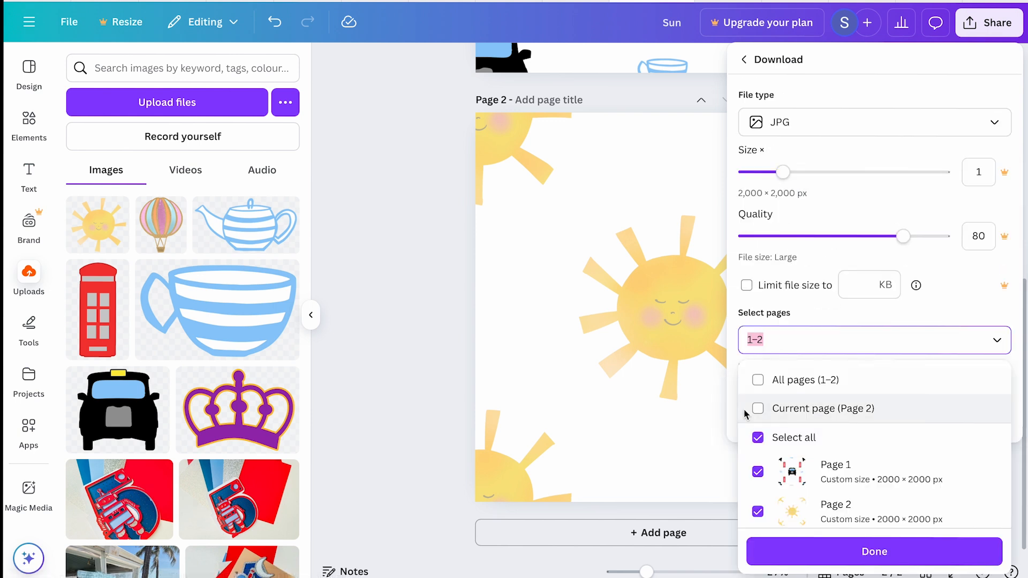
left_click(759, 417)
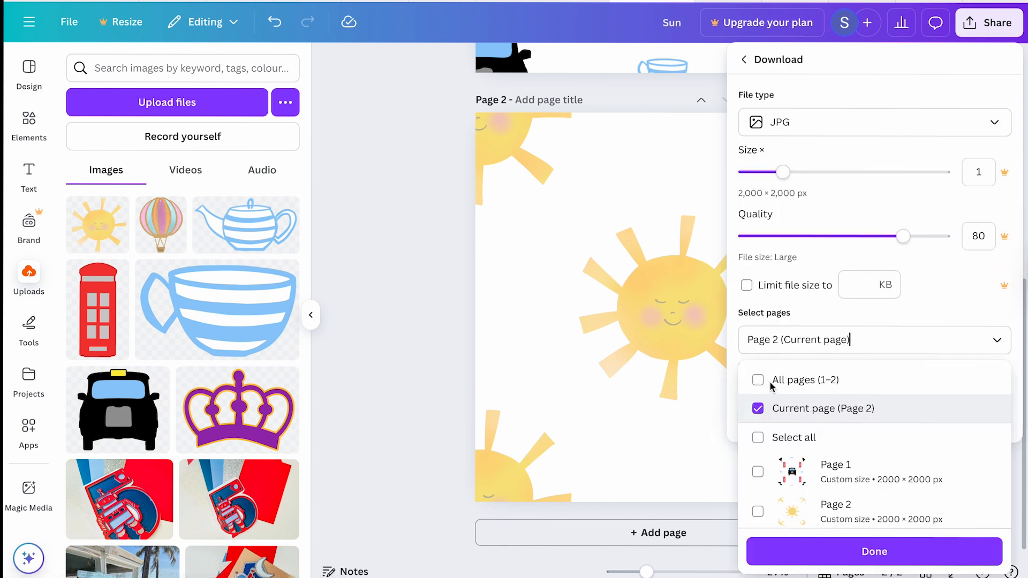
left_click(885, 551)
left_click(857, 419)
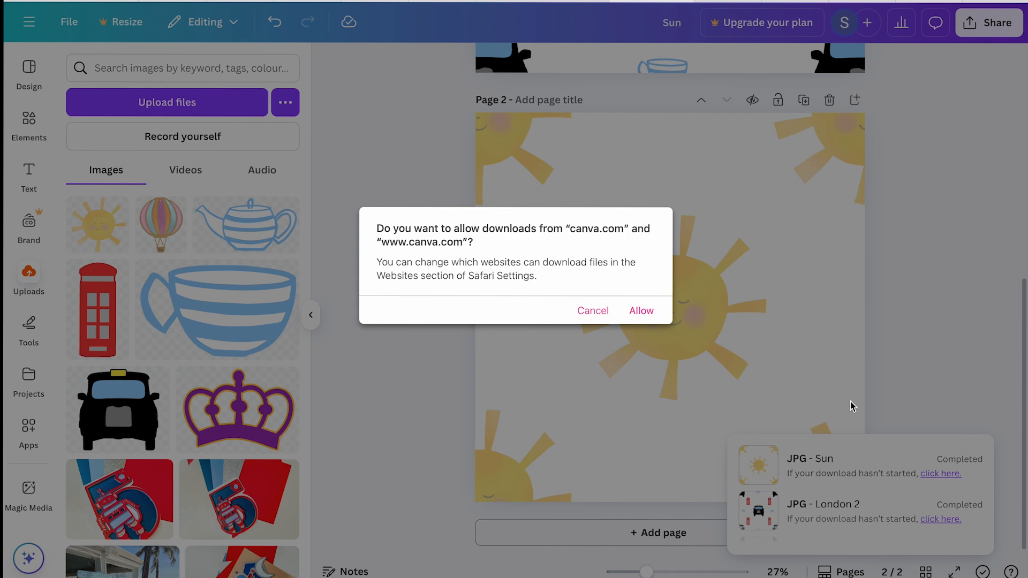
left_click(643, 312)
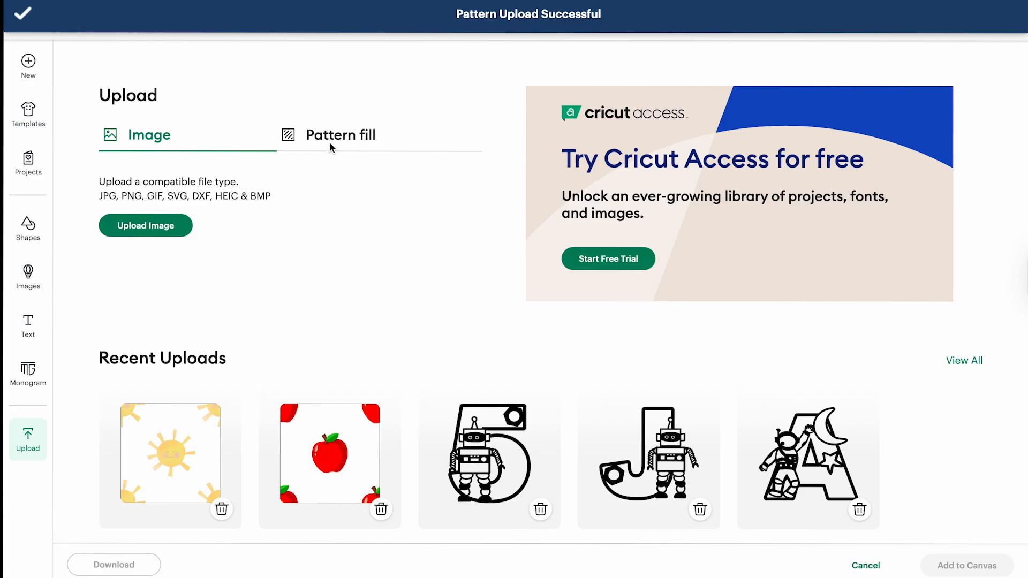
Step: Switch to Cricut Design Space and upload Sun.jpg from the Downloads folder as a pattern fill
scroll(333, 362, "down", 1)
scroll(333, 362, "up", 1)
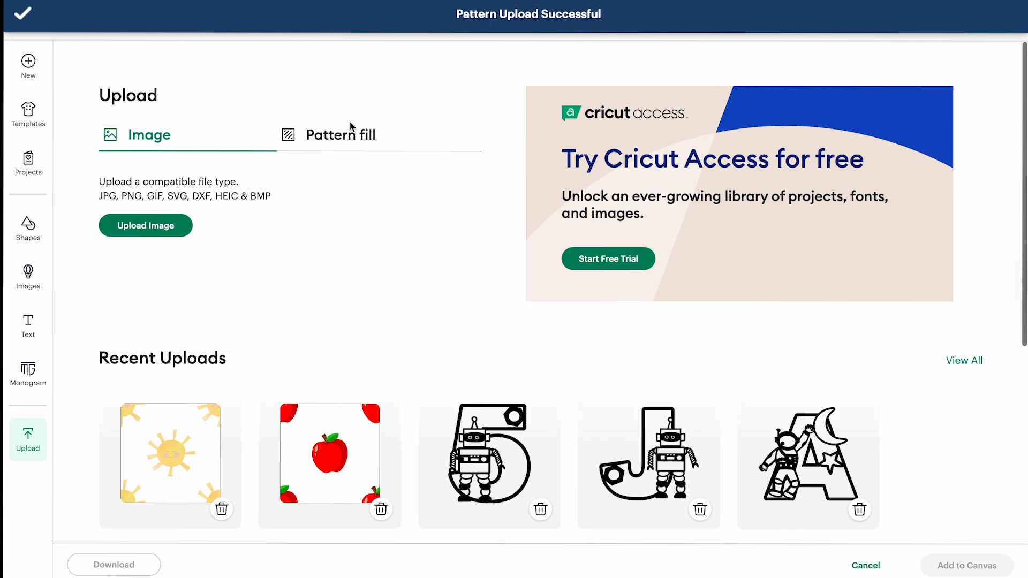
left_click(353, 135)
left_click(172, 231)
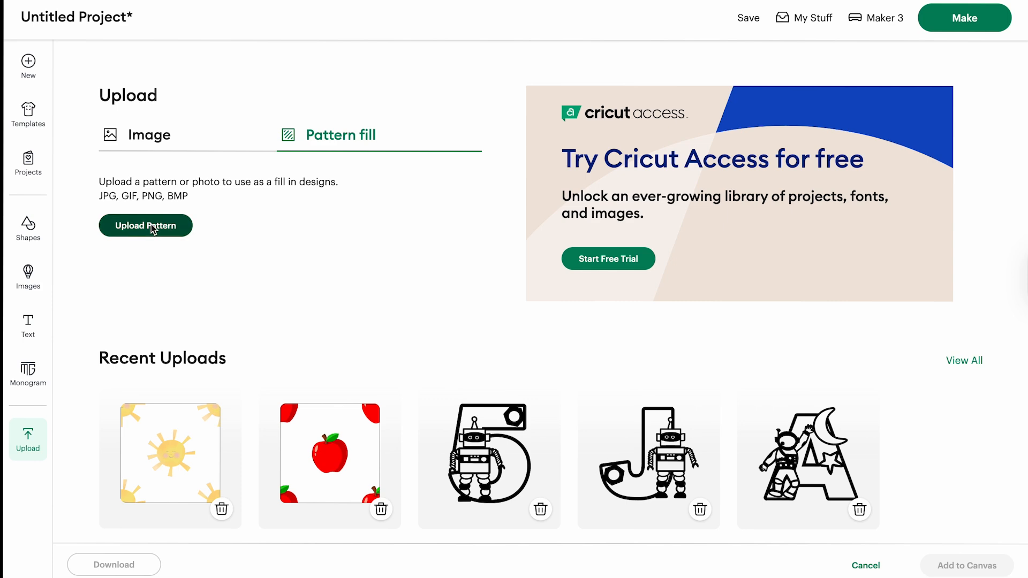
left_click(531, 391)
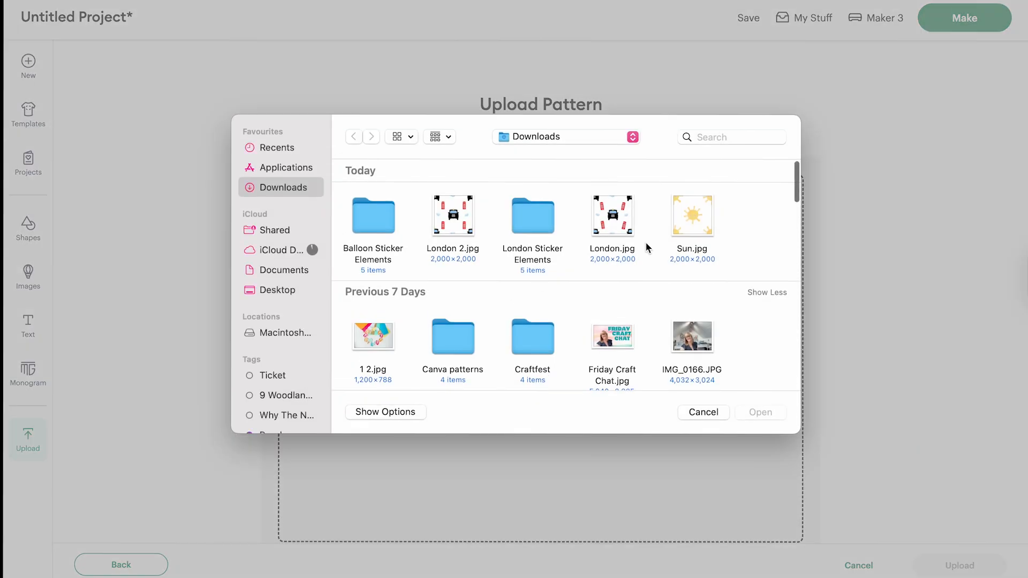
left_click(698, 223)
left_click(758, 412)
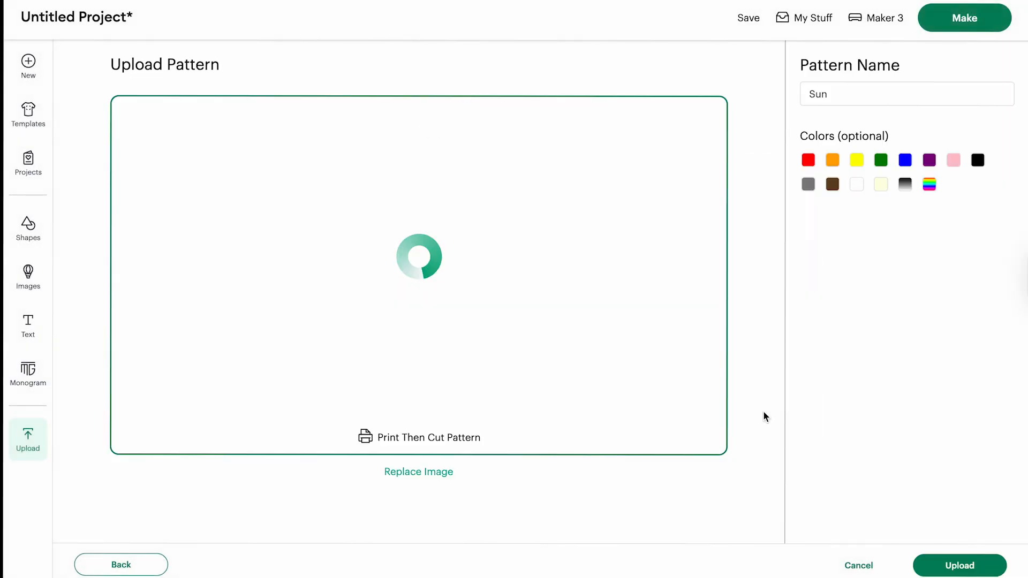
left_click(982, 565)
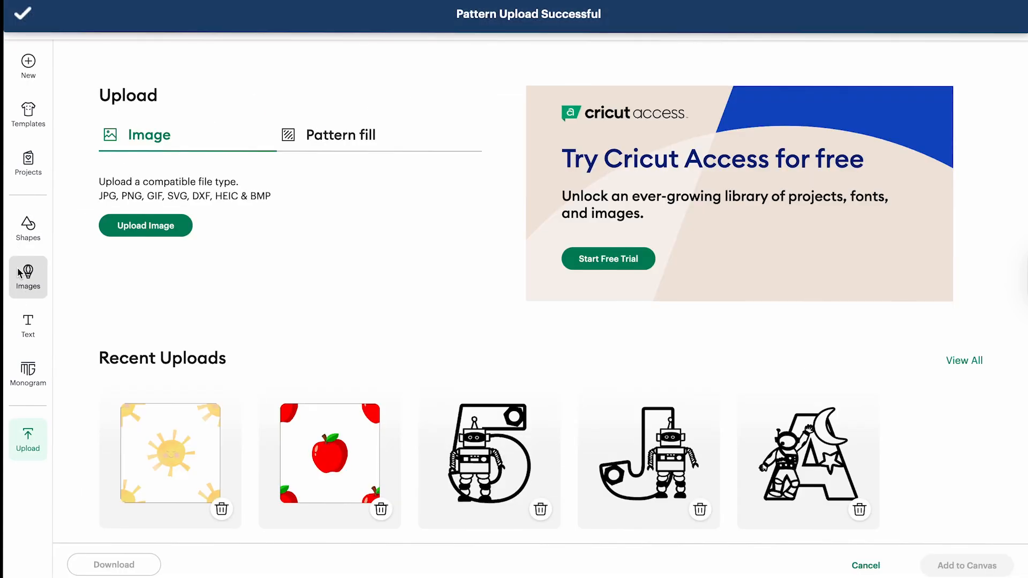
Step: Add a circle shape below the two London pattern circles and enlarge it to about 5.16 × 5.16 in
left_click(28, 227)
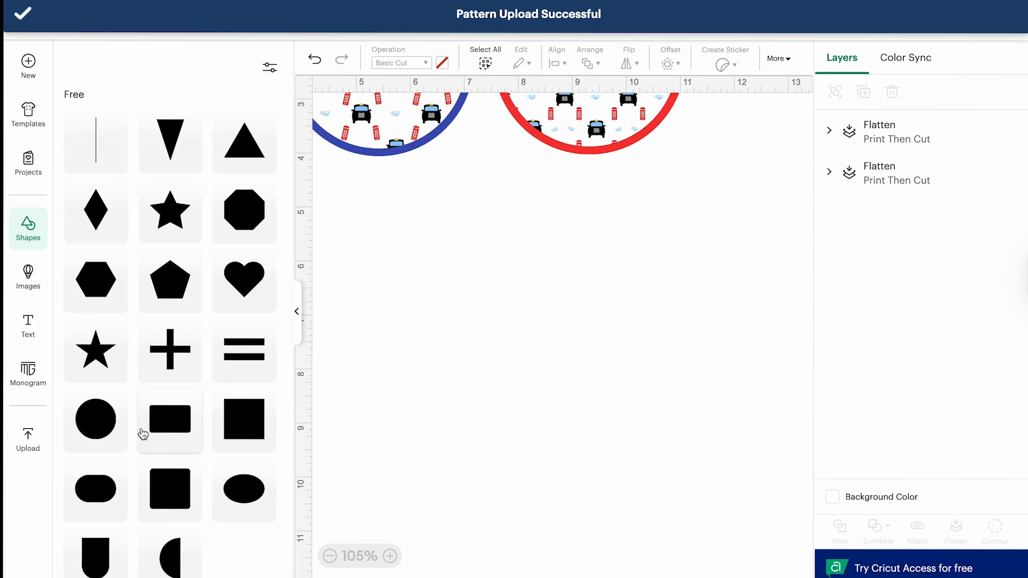
left_click(96, 420)
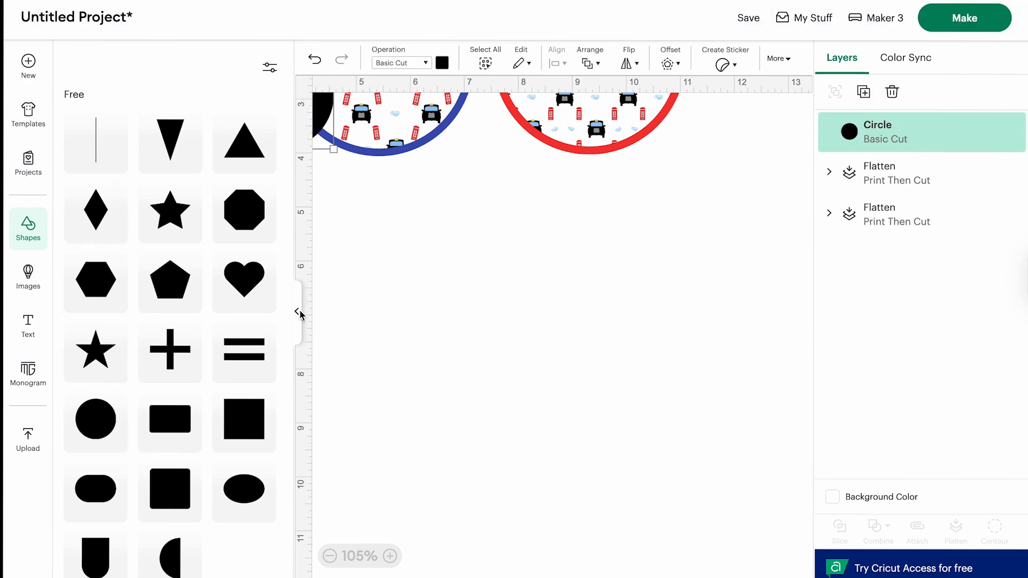
left_click(298, 312)
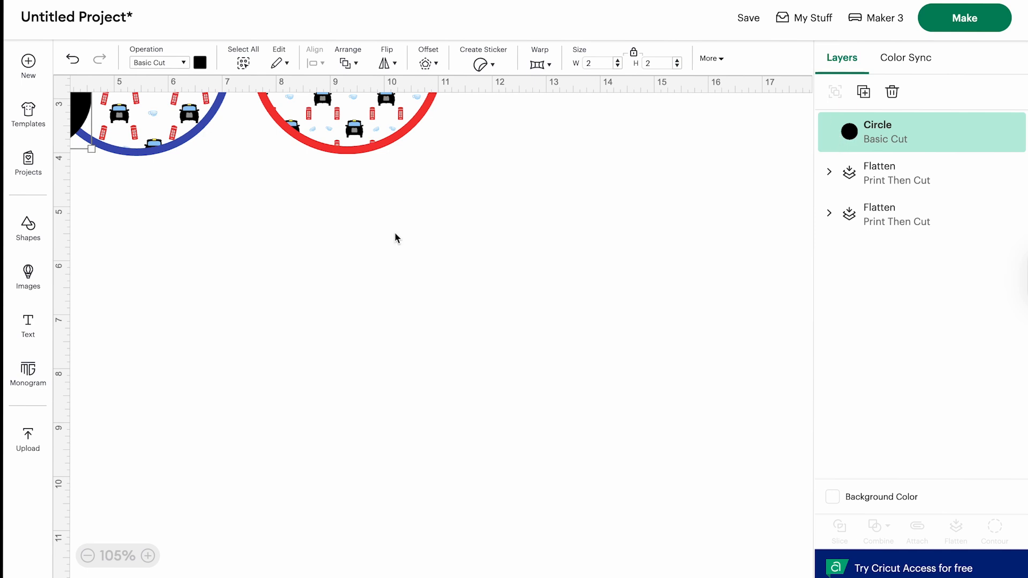
scroll(325, 314, "left", 2)
left_click_drag(144, 154, 294, 268)
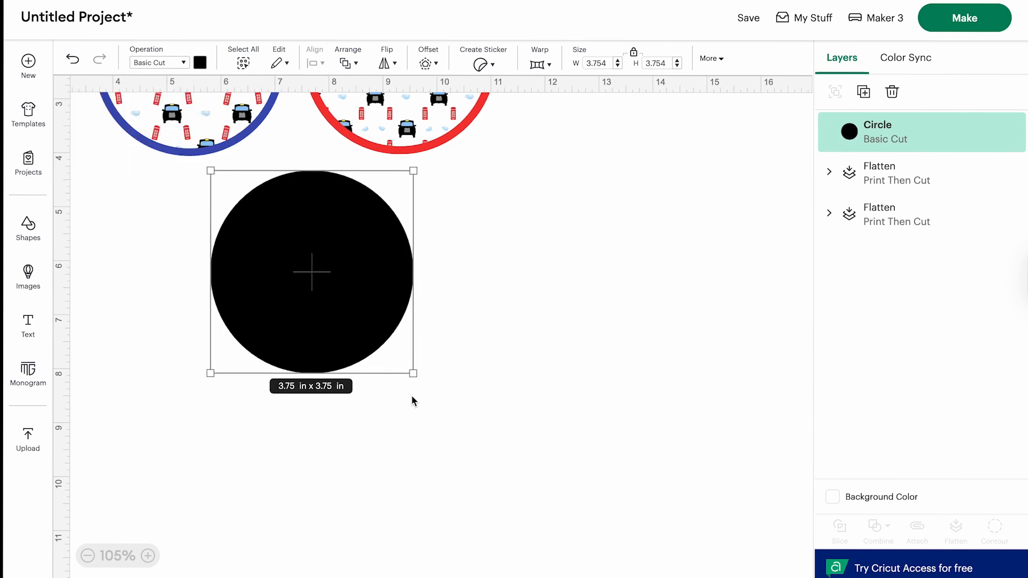
left_click_drag(421, 381, 497, 457)
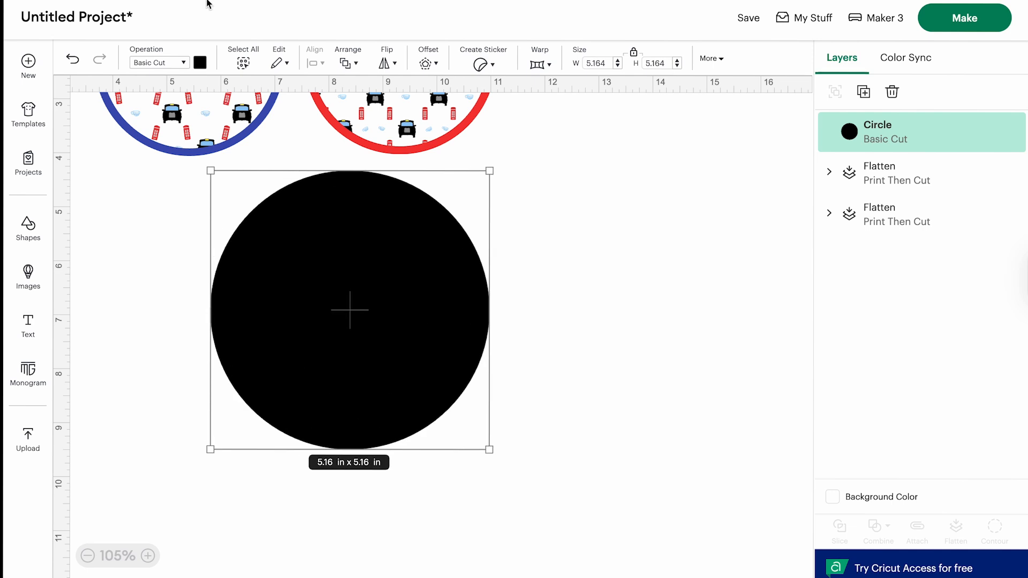
Step: Set the circle's operation to Print Then Cut and fill it with the newly uploaded sun pattern
left_click(185, 63)
left_click(194, 379)
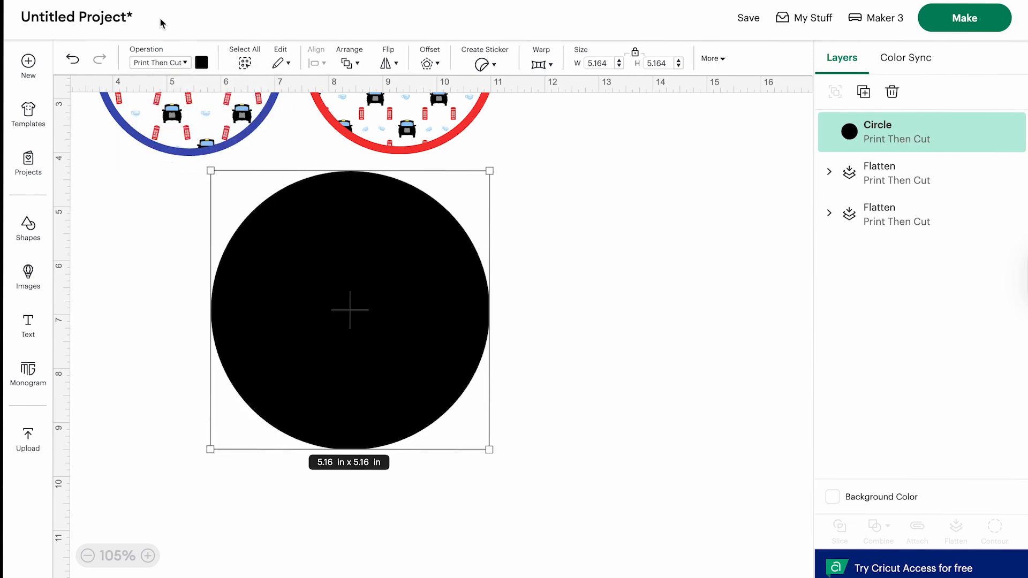
left_click(203, 64)
left_click(257, 127)
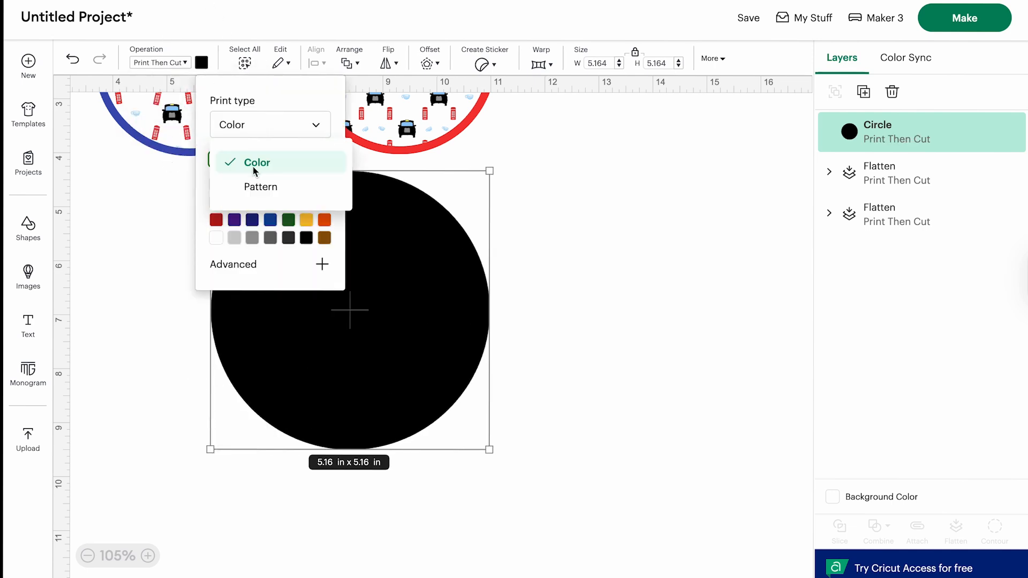
left_click(257, 185)
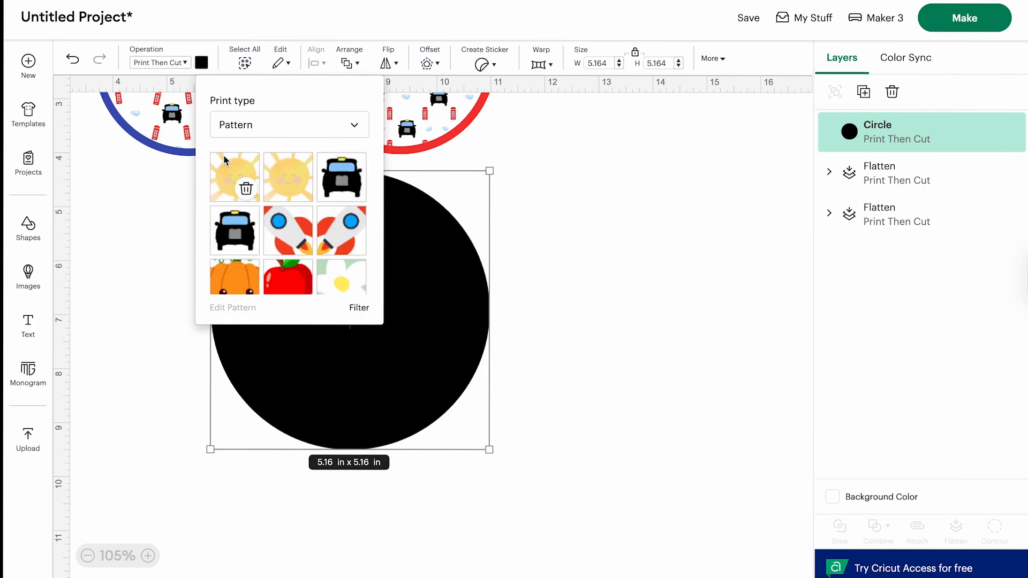
left_click(224, 169)
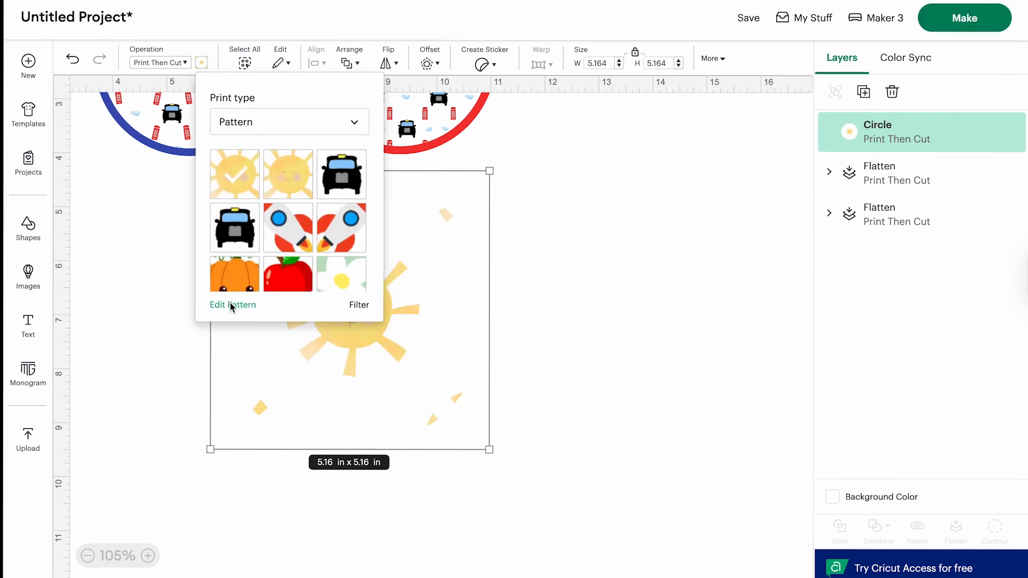
Step: Edit the circle's sun pattern and set its scale to 43
left_click(232, 306)
mouse_move(714, 124)
left_mouse_down()
mouse_move(694, 124)
mouse_move(702, 125)
left_mouse_up()
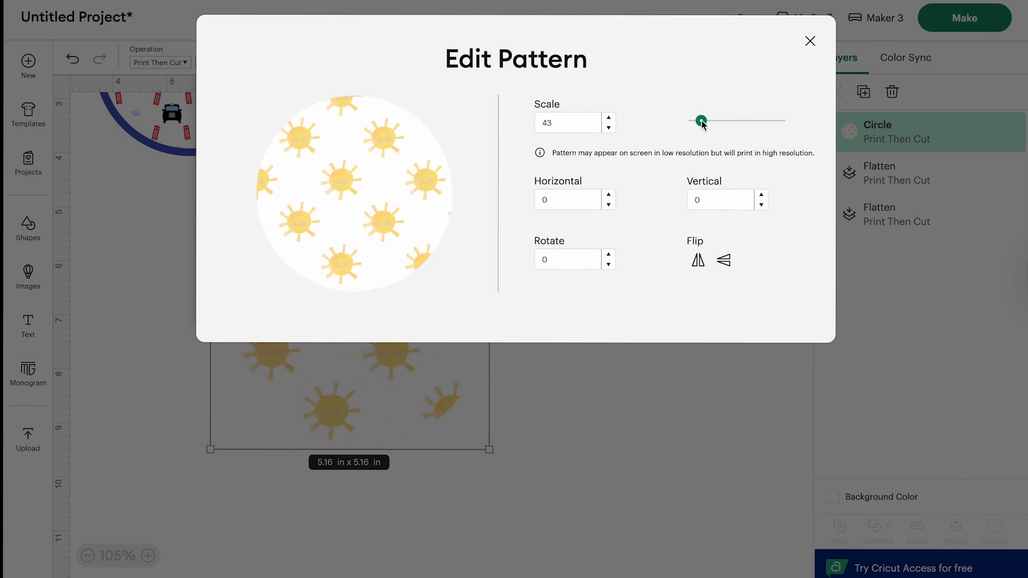
left_click(810, 42)
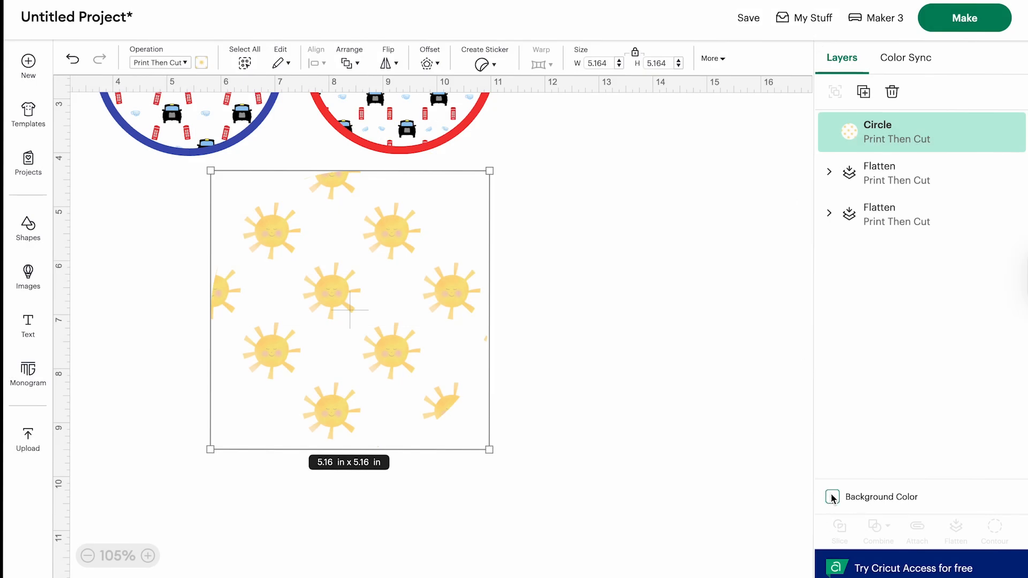
Step: Change the canvas background colour to light grey
left_click(833, 497)
left_click(865, 430)
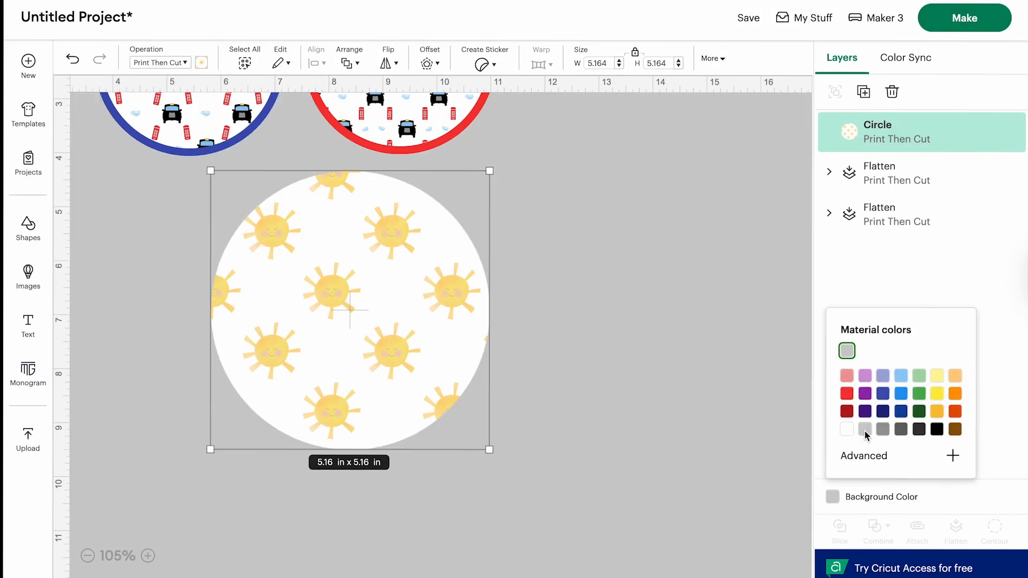
Step: Add a rounded-corner offset of about 0.069 in around the sun pattern circle
left_click(626, 454)
scroll(374, 343, "up", 5)
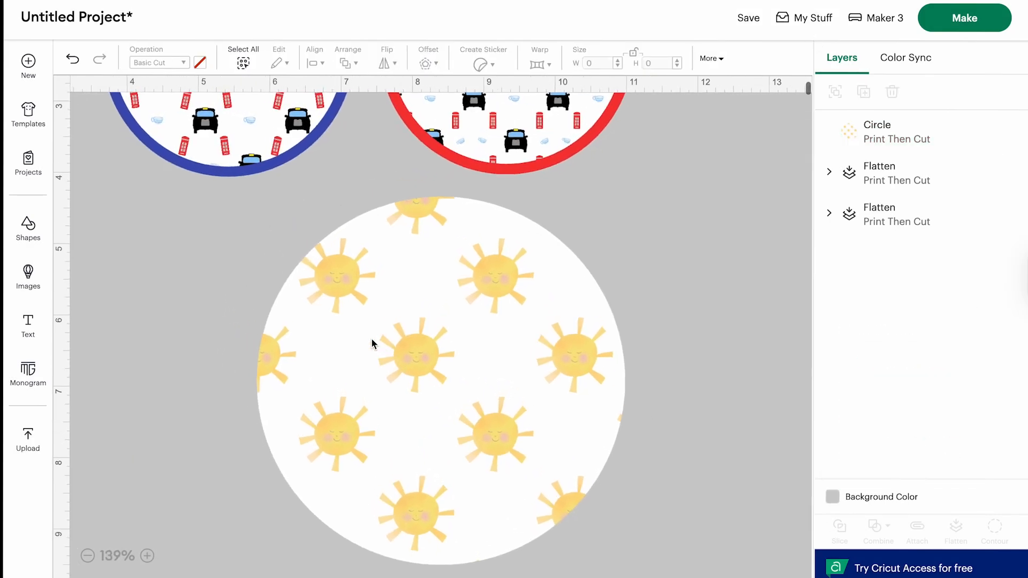
scroll(371, 344, "down", 3)
left_click(381, 340)
left_click_drag(381, 340, 256, 341)
left_click(436, 61)
left_click_drag(448, 123, 435, 125)
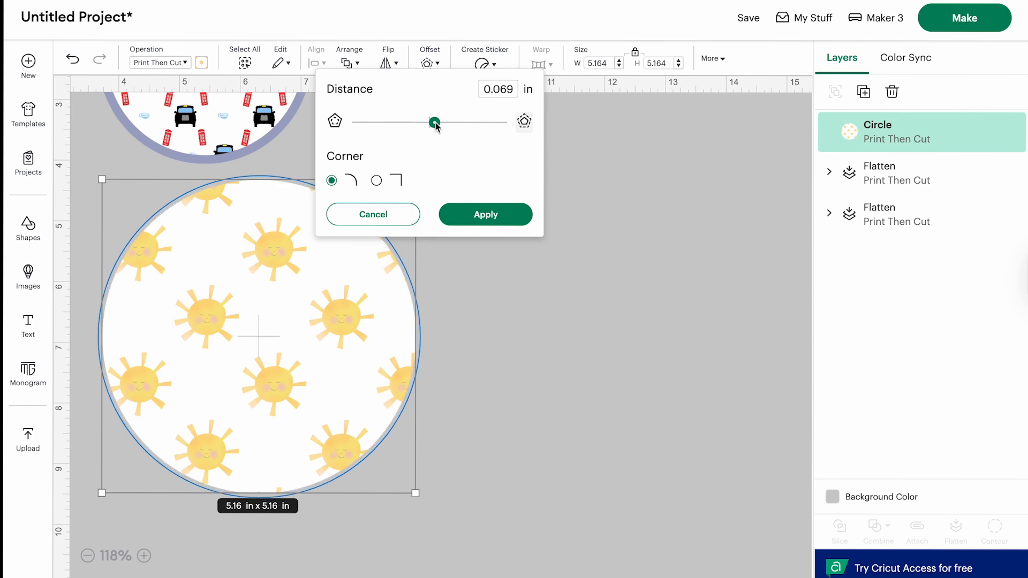
left_click(484, 215)
Step: Colour the sun circle's offset light yellow and open the advanced colour options
left_click(202, 63)
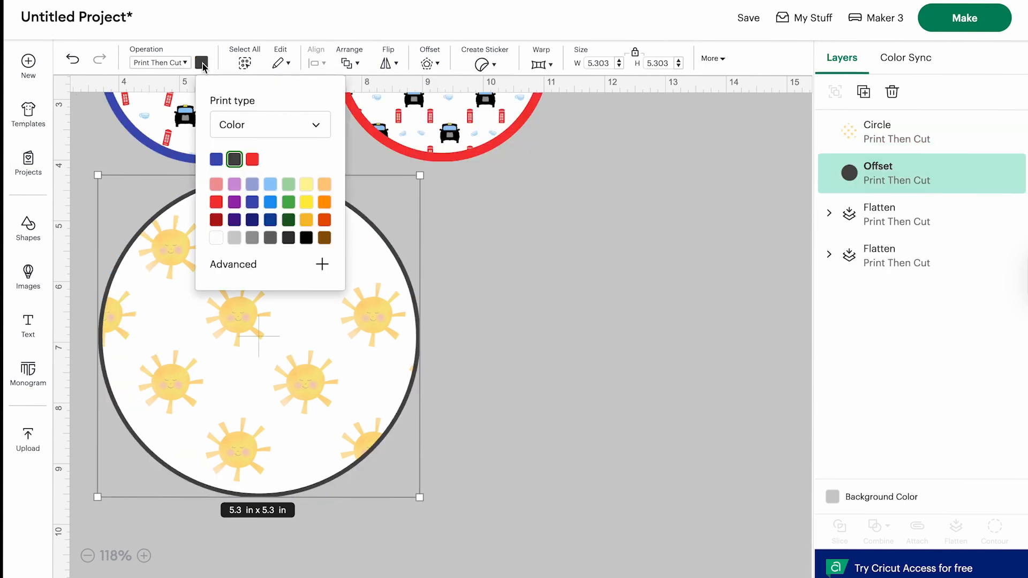
left_click(306, 185)
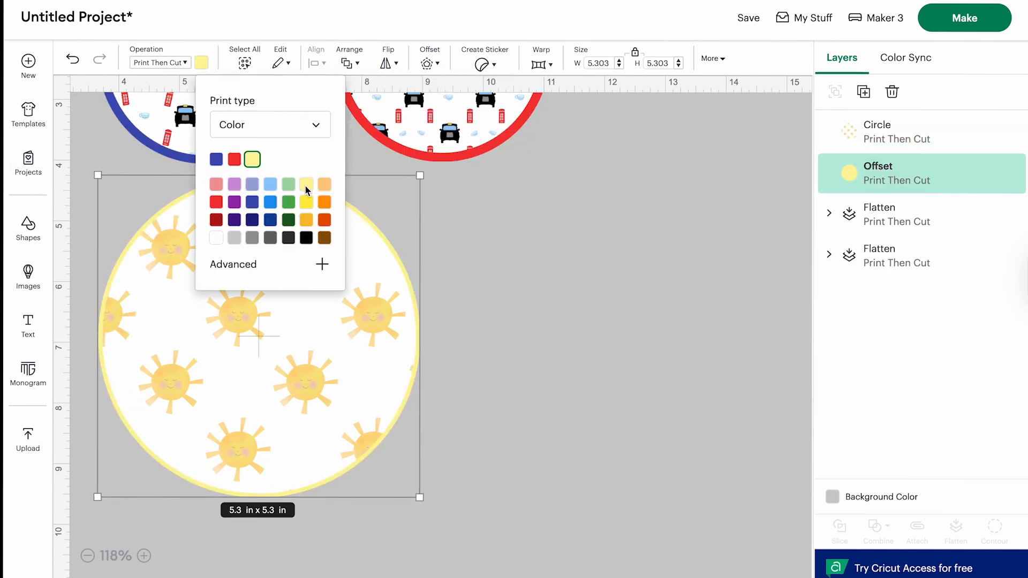
left_click(234, 264)
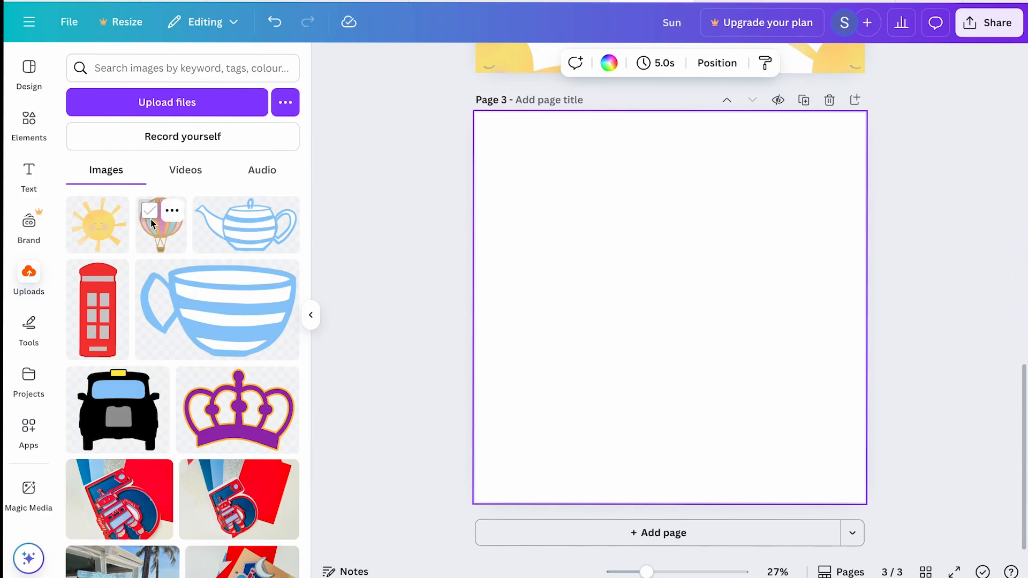
Step: In Canva, add the uploaded hot air balloon image to the blank third page
left_click(365, 256)
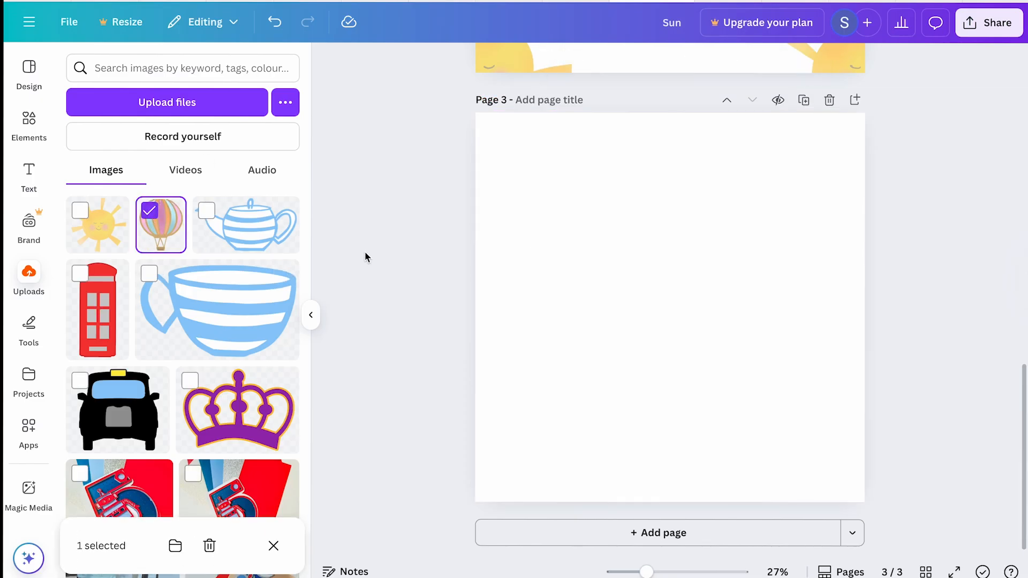
left_click(165, 230)
left_click(165, 230)
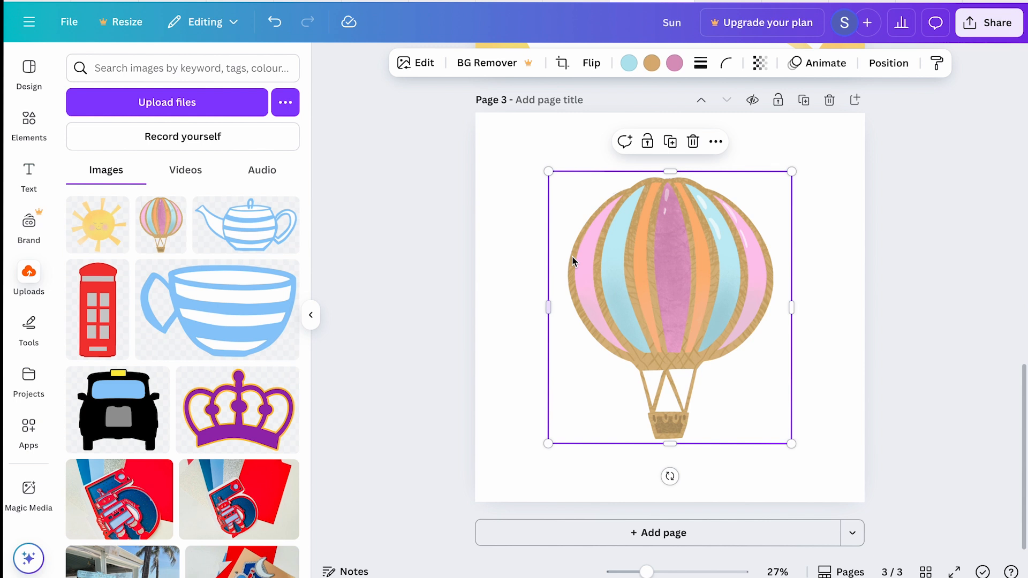
Step: Shrink the balloon, centre it on the page and rotate it to about -20°
left_click_drag(792, 443, 720, 363)
left_click_drag(664, 274, 690, 297)
left_click_drag(667, 427, 711, 423)
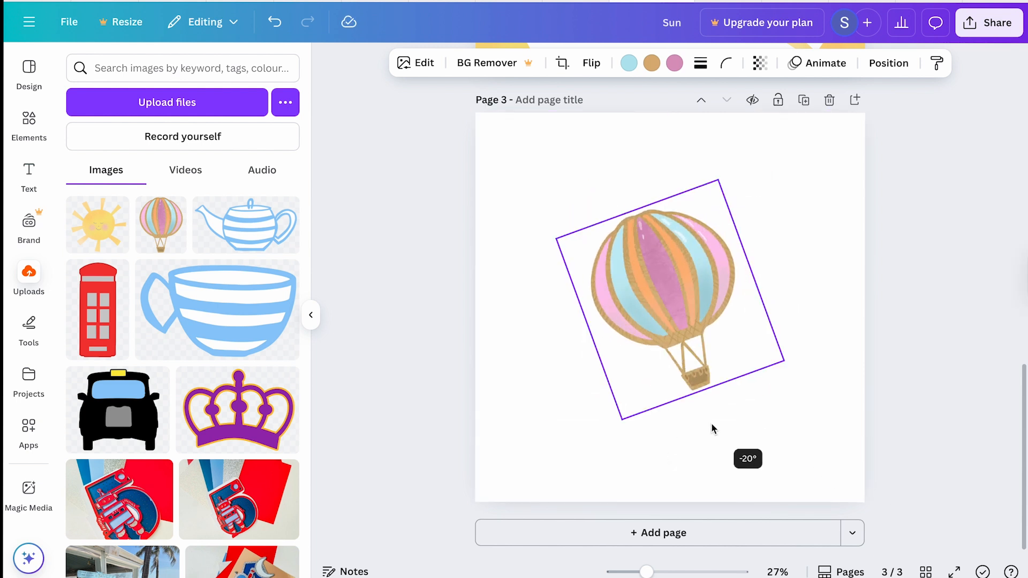
mouse_move(653, 287)
left_mouse_down()
mouse_move(660, 269)
mouse_move(668, 290)
mouse_move(654, 289)
left_mouse_up()
Step: Duplicate the tilted balloon four times on page 3
left_click(670, 153)
left_click(673, 156)
left_click(676, 159)
left_click(680, 162)
Step: Place one balloon copy over each corner of the page so that it is cut off by the edges
left_click_drag(739, 268, 498, 158)
left_click_drag(712, 322, 892, 520)
left_click_drag(815, 475, 838, 454)
left_click(633, 327)
left_click_drag(634, 327, 447, 508)
left_click_drag(505, 465, 499, 157)
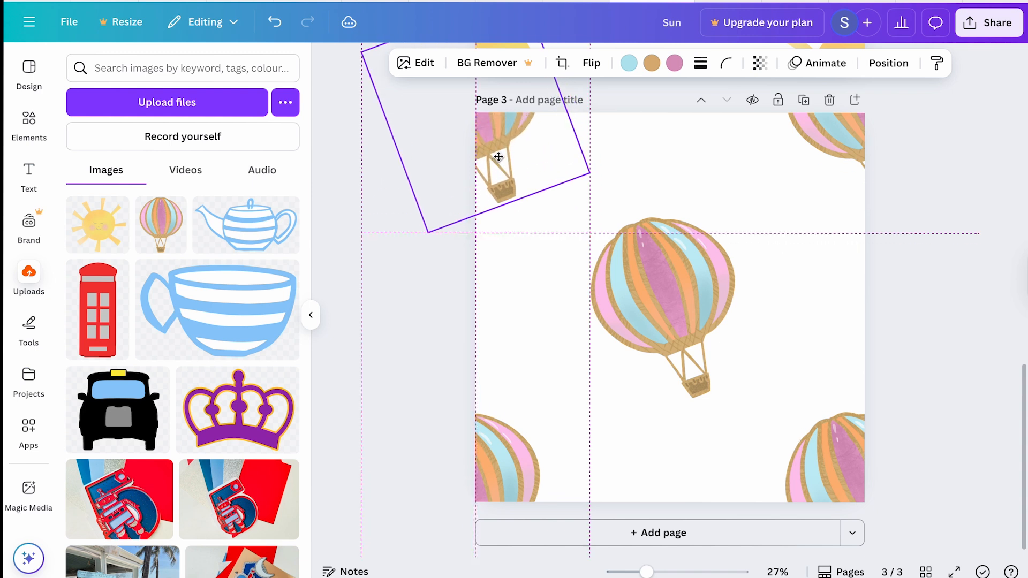
mouse_move(495, 157)
left_mouse_down()
mouse_move(496, 145)
mouse_move(499, 162)
left_mouse_up()
left_click(330, 238)
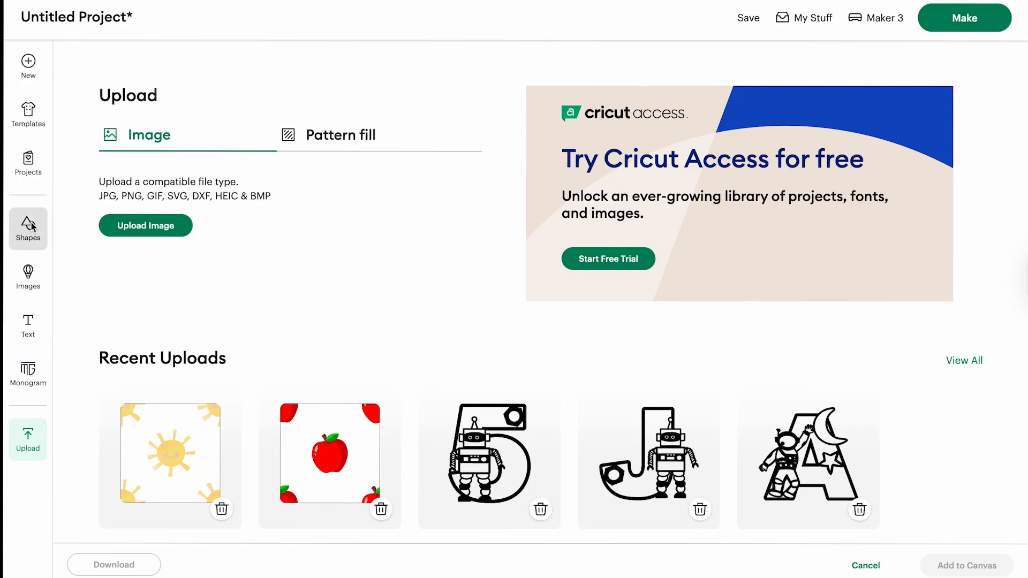
Step: In Cricut Design Space, add a circle shape beside the sun circle and enlarge it to about 4.05 × 4.05 in
left_click(31, 226)
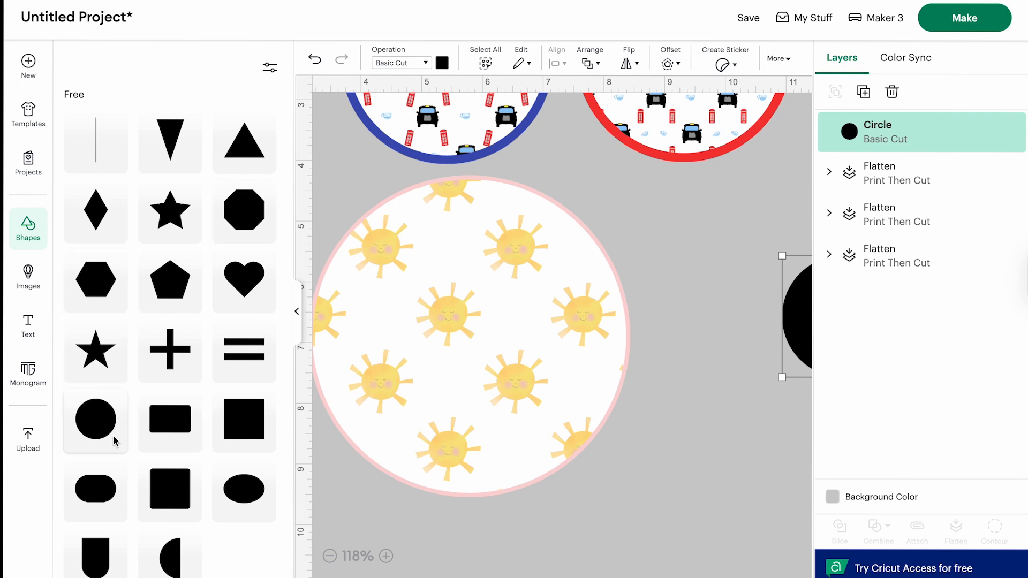
left_click(104, 420)
left_click(298, 315)
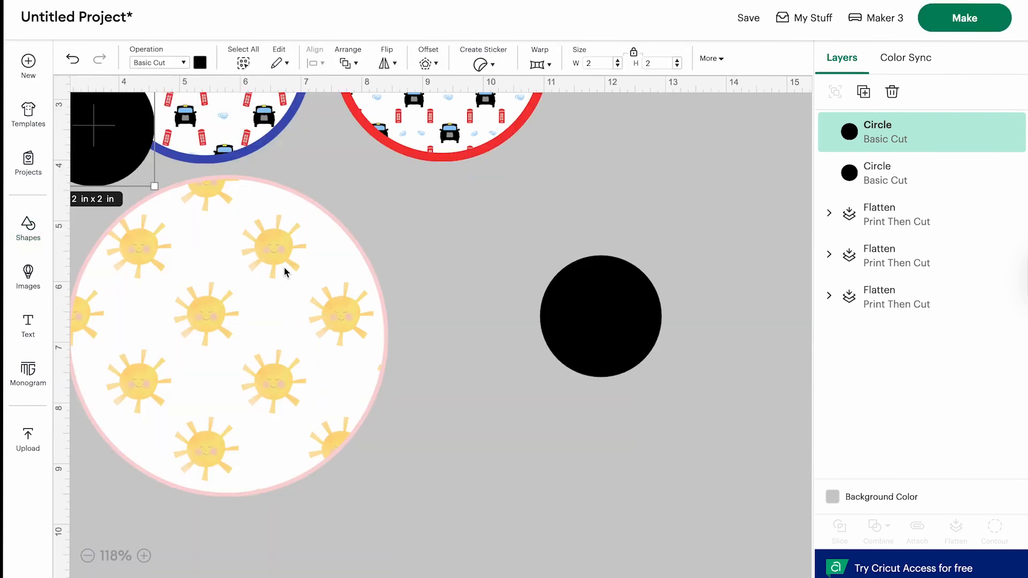
left_click_drag(616, 333, 545, 268)
left_click_drag(585, 306, 712, 435)
Step: Set the new circle's operation to Print Then Cut and fill it with the balloon pattern
left_click(177, 63)
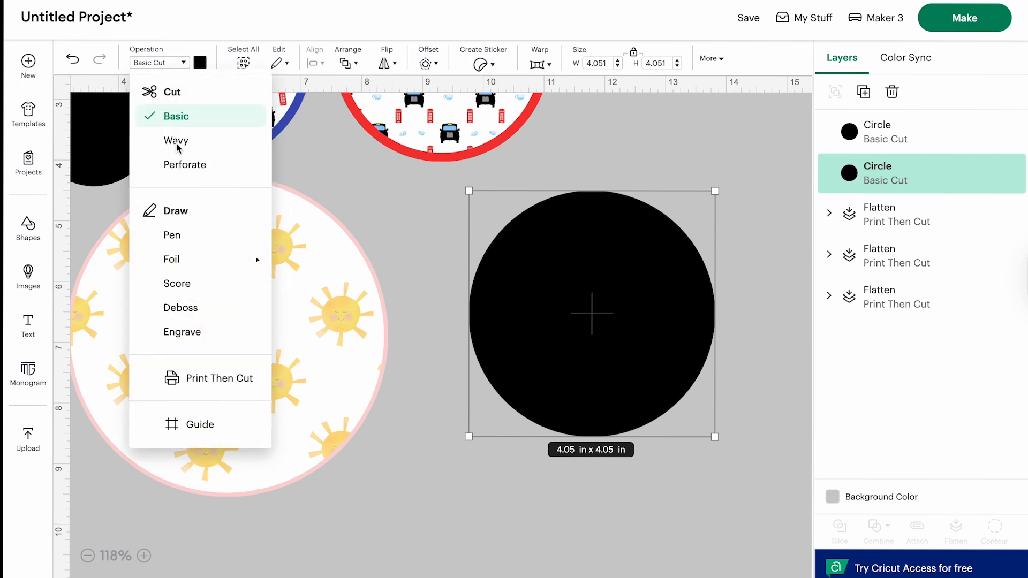
left_click(217, 377)
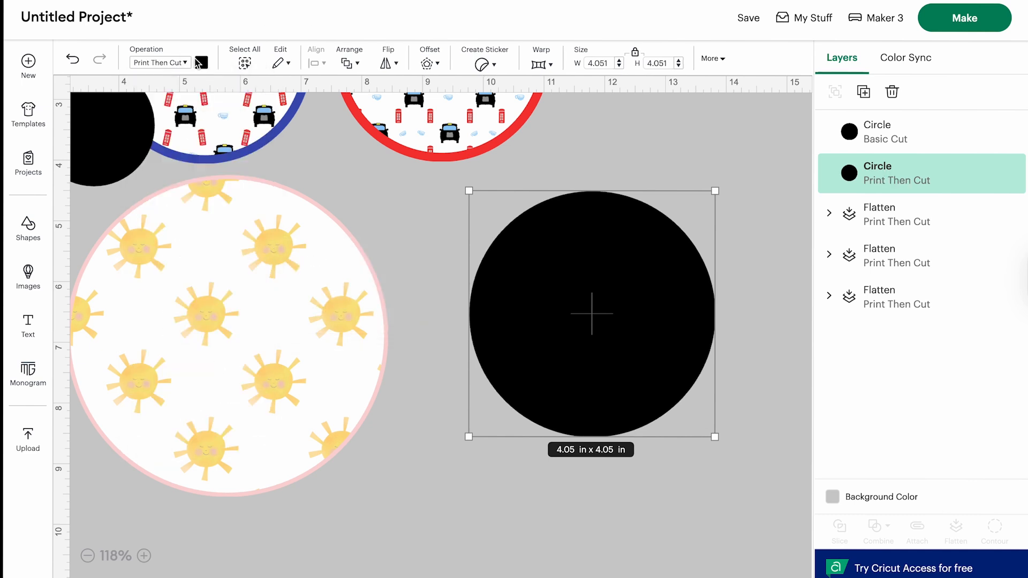
left_click(201, 62)
left_click(218, 121)
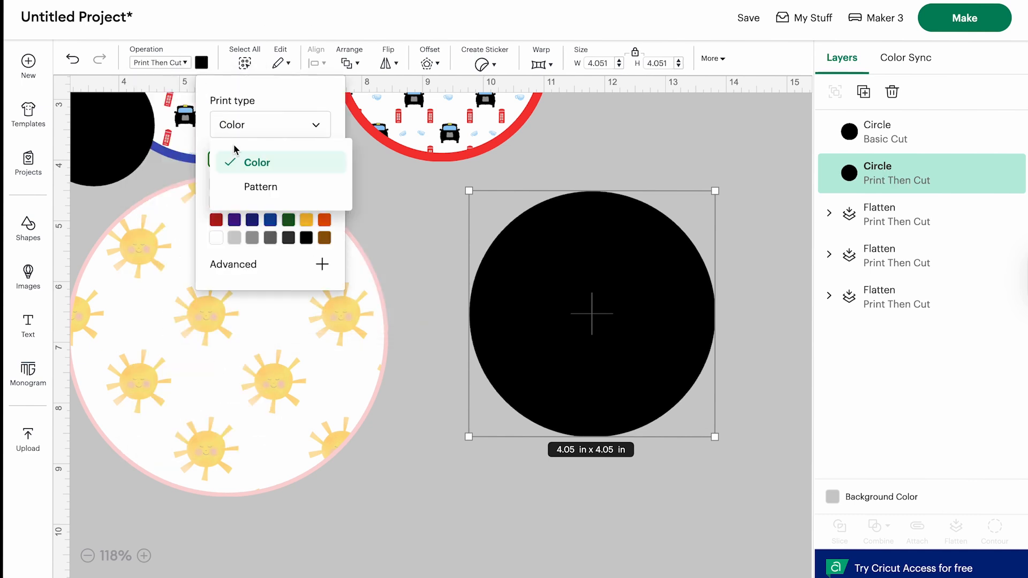
left_click(254, 187)
left_click(248, 177)
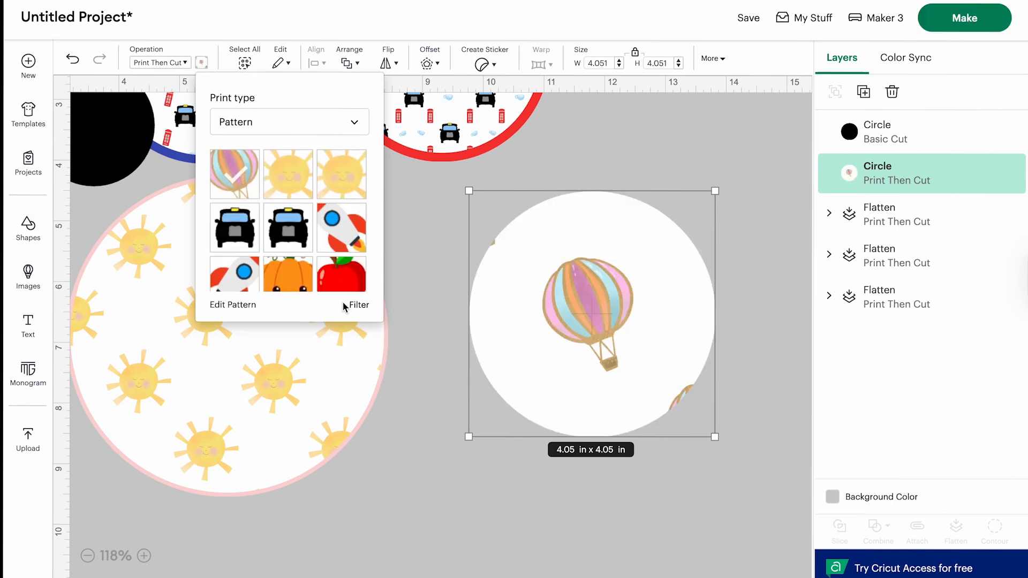
Step: Edit the circle's balloon pattern and set its scale to 41
left_click(233, 305)
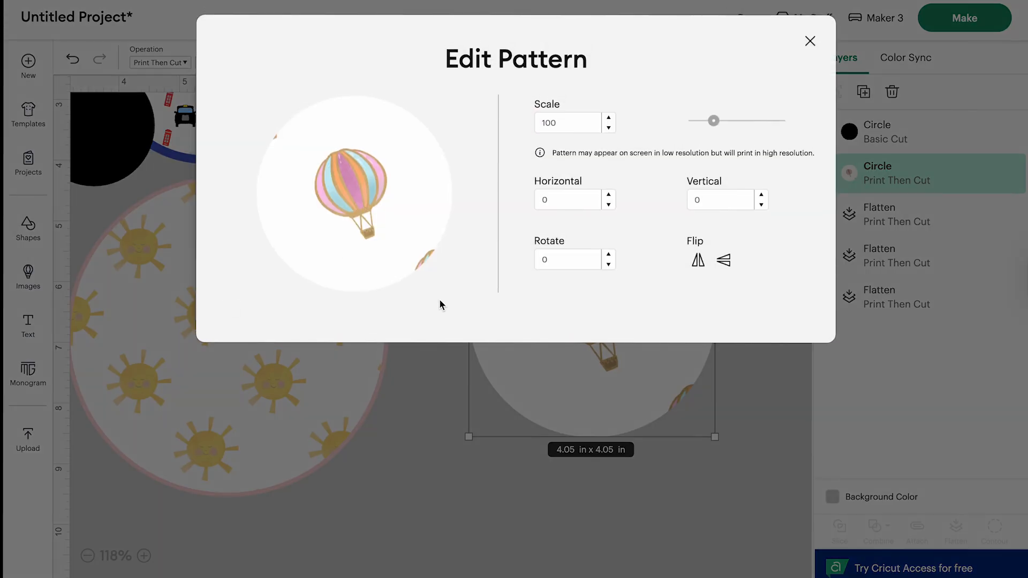
mouse_move(714, 121)
left_mouse_down()
mouse_move(748, 121)
mouse_move(702, 123)
left_mouse_up()
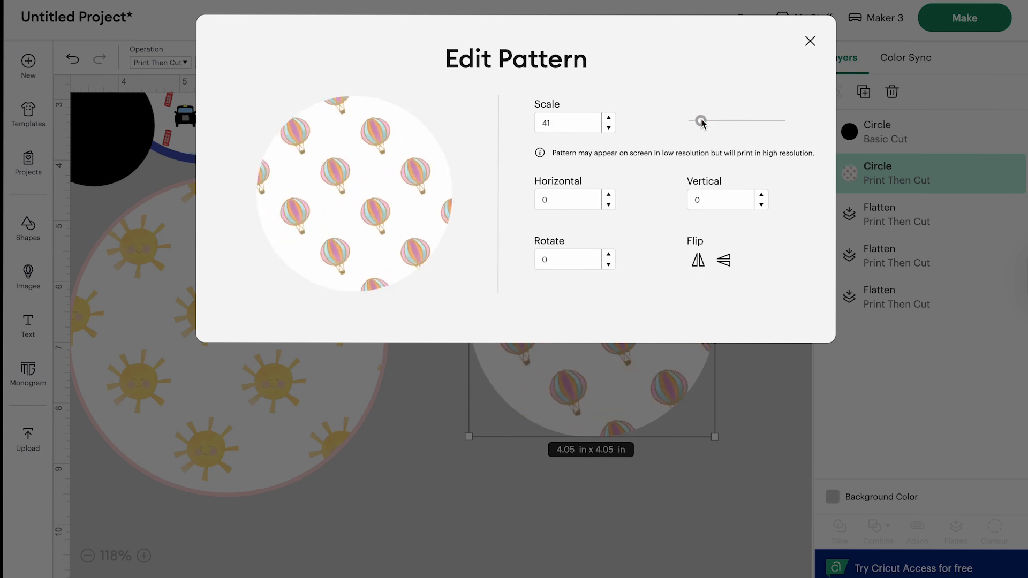
left_click(810, 42)
Step: Enlarge the balloon pattern circle to about 5.08 × 5.08 in
left_click_drag(715, 438, 781, 497)
scroll(601, 334, "up", 2)
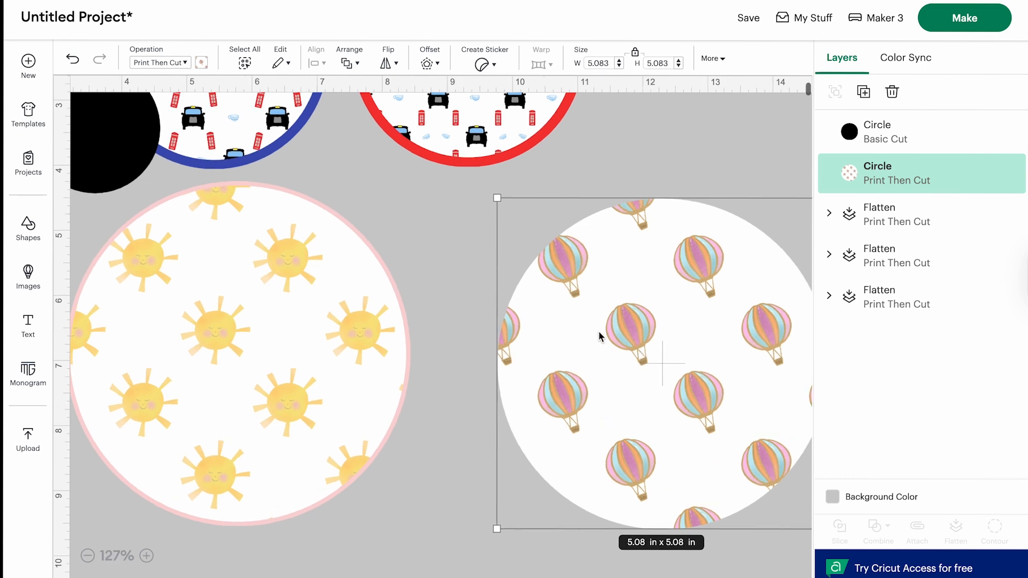
scroll(599, 331, "down", 3)
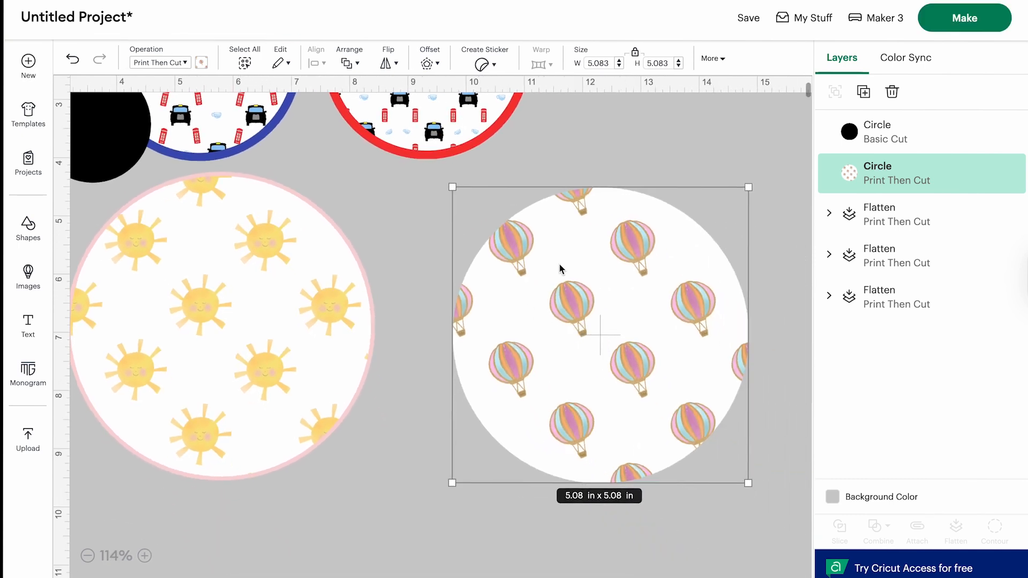
Step: Add an offset of about 0.056 in around the balloon circle and colour it light pink like the sun circle's border
left_click(428, 64)
left_click_drag(448, 122, 435, 125)
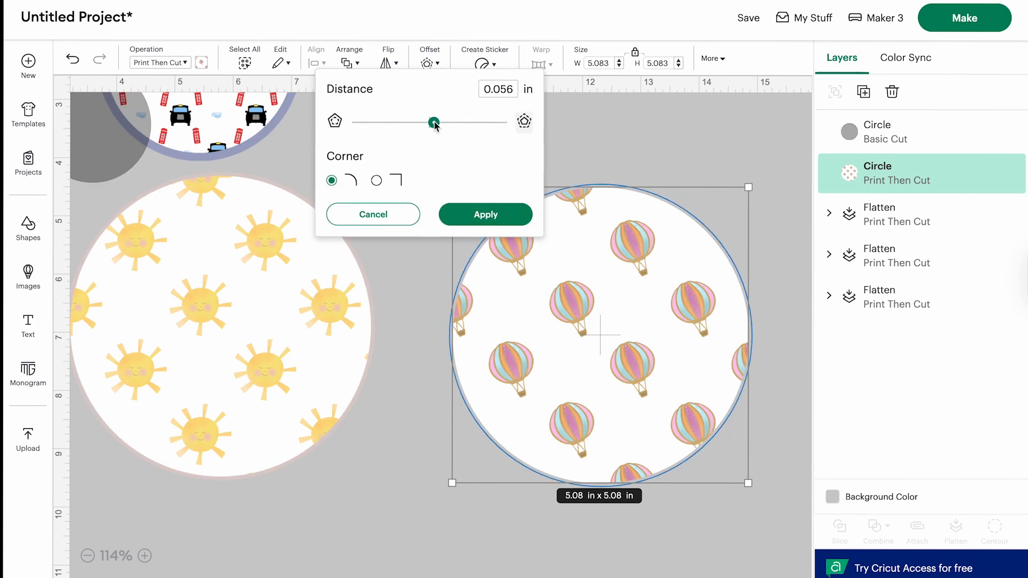
left_click(469, 214)
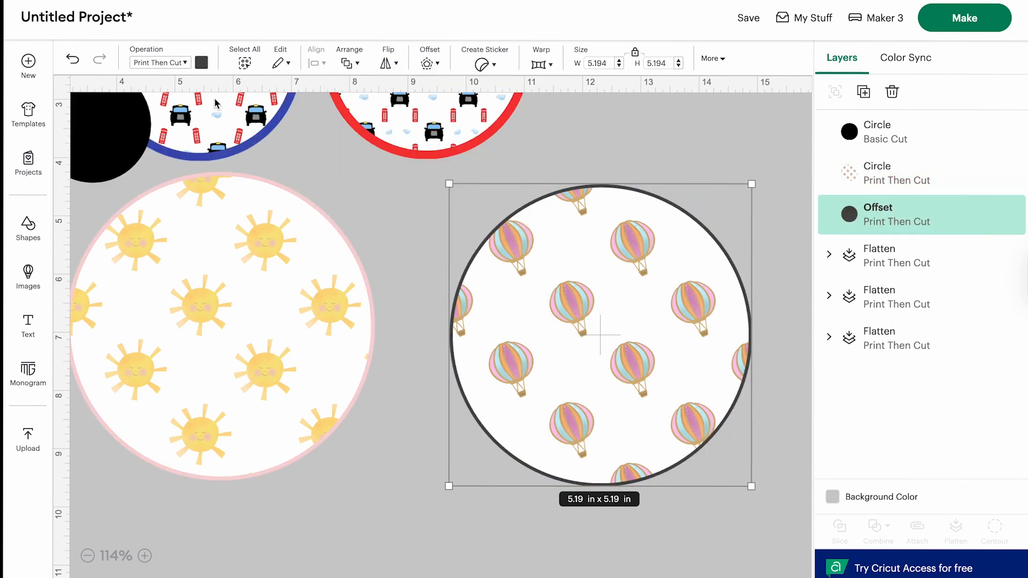
left_click(202, 63)
left_click(289, 160)
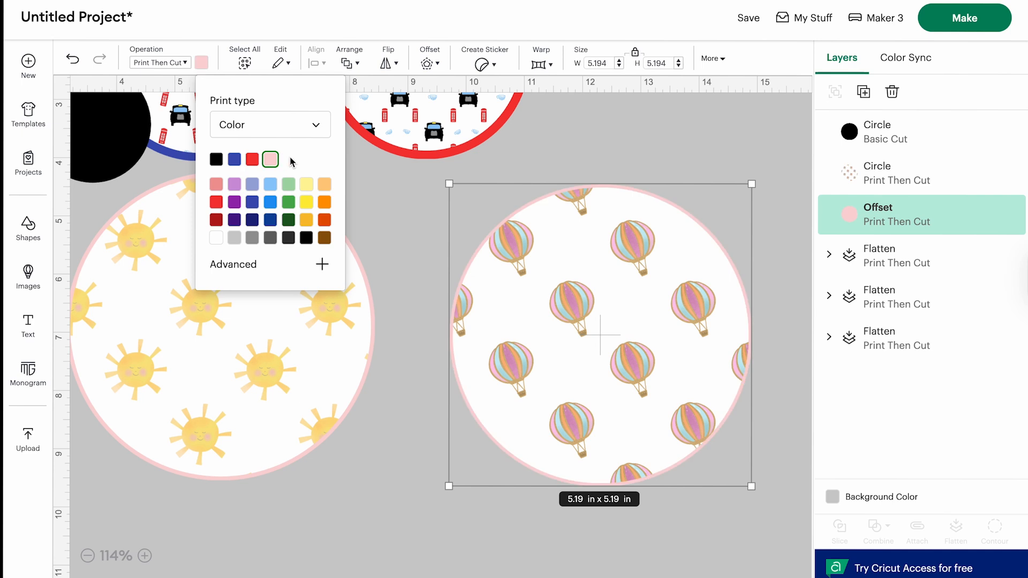
Step: Flatten the balloon circle together with its pink offset and reposition the flattened image
left_click(435, 212)
left_click(545, 260)
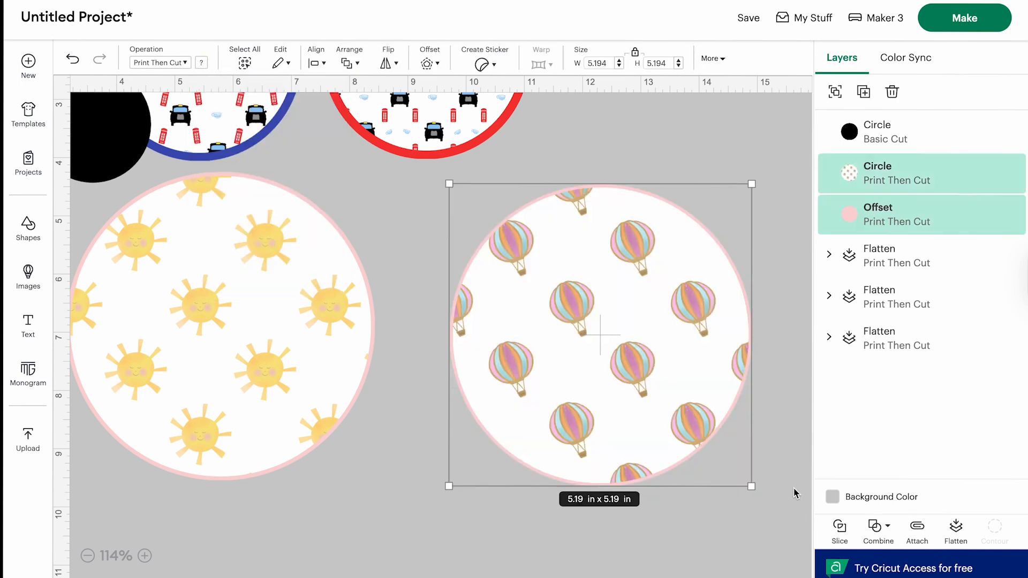
left_click(956, 527)
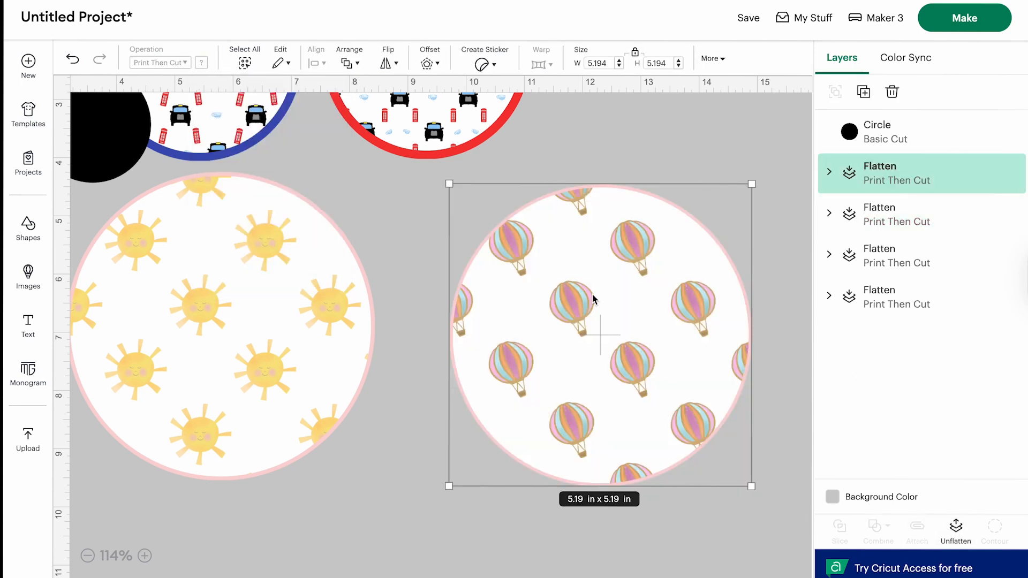
left_click_drag(592, 294, 644, 208)
left_click_drag(650, 280, 673, 173)
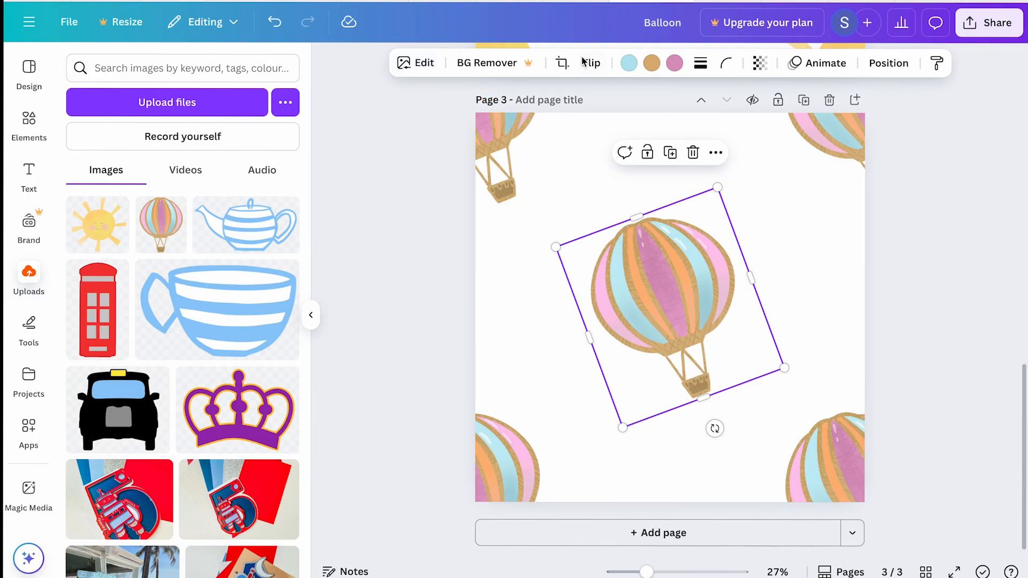
Step: In Canva, flip the centre balloon horizontally and try flipping it vertically
left_click(594, 63)
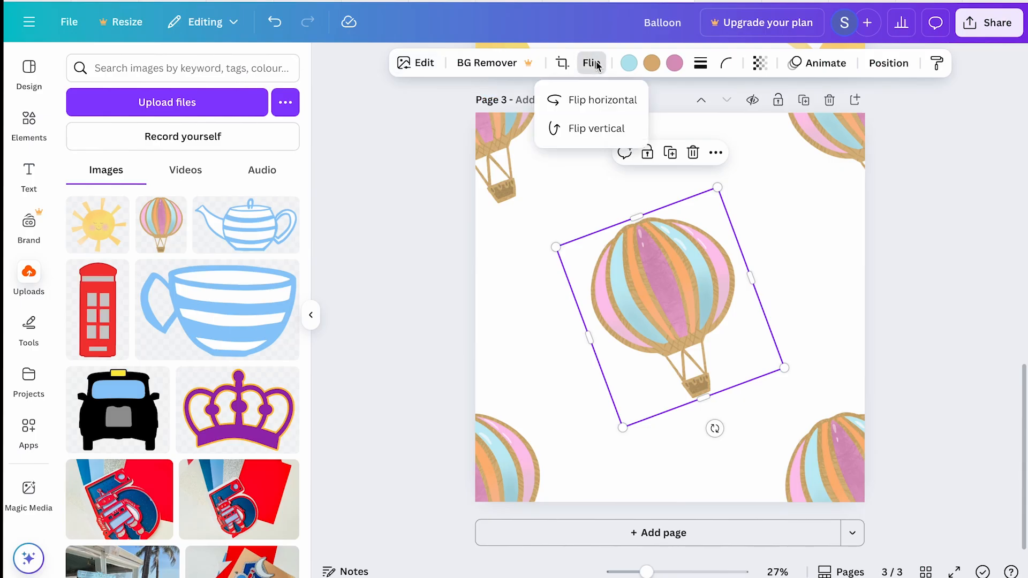
left_click(571, 101)
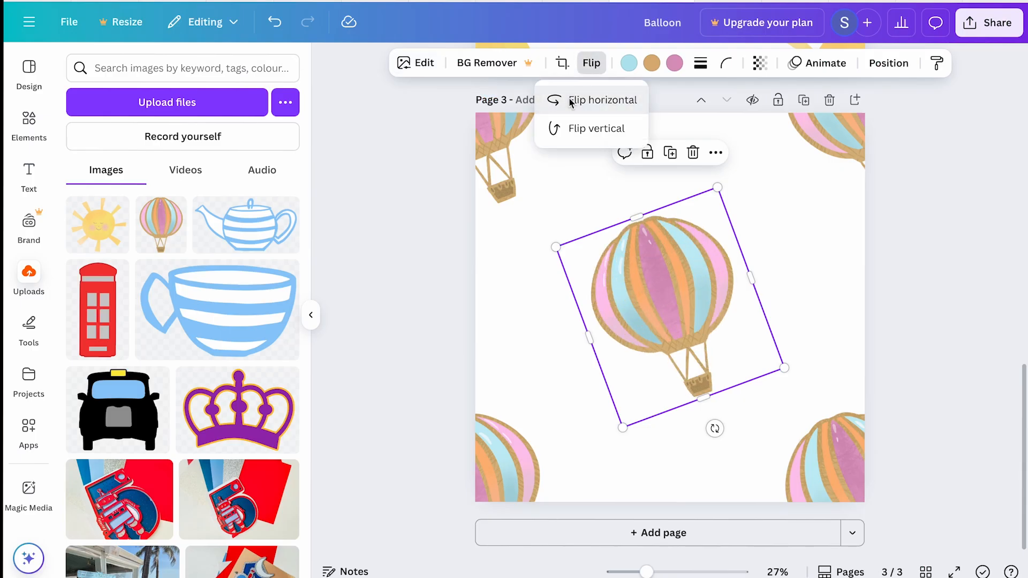
left_click(579, 130)
left_click(579, 130)
Step: Rotate the centre balloon so that it tilts the opposite way from the corner balloons
left_click(715, 429)
left_click_drag(715, 429, 632, 411)
left_click(377, 170)
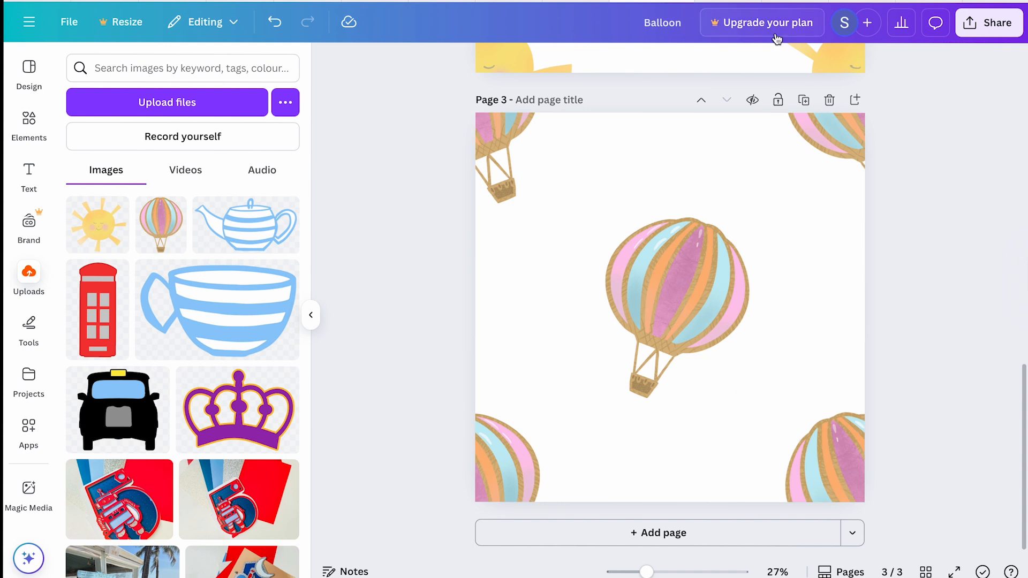
Step: Download only the current page, page 3, of the balloon design as a JPG
left_click(993, 27)
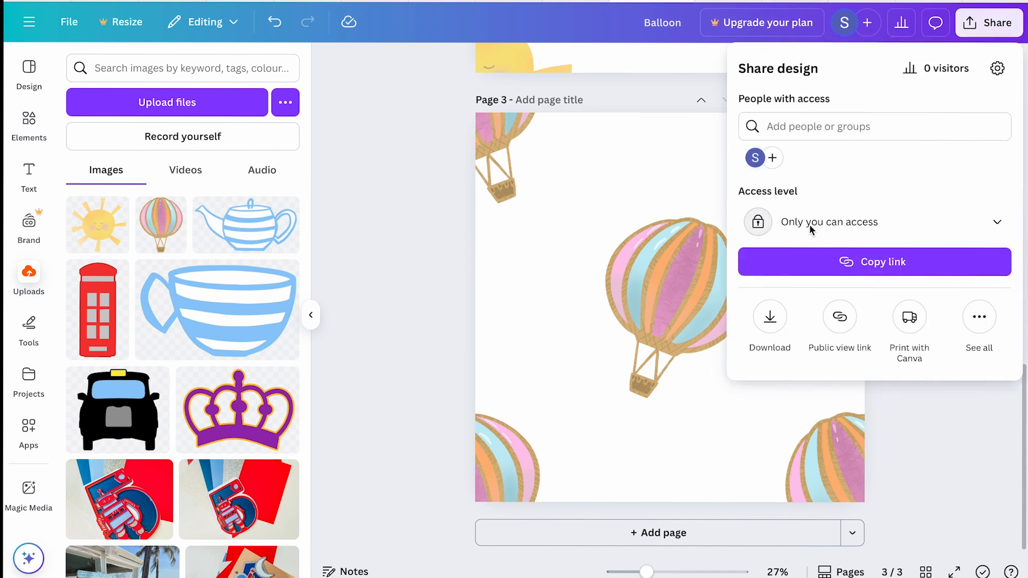
left_click(769, 316)
left_click(818, 120)
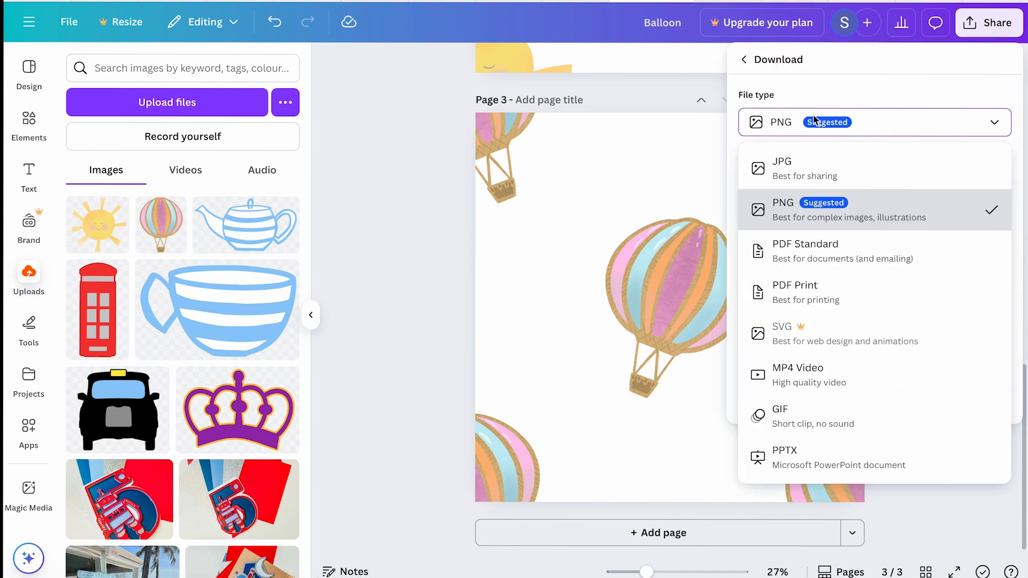
left_click(782, 163)
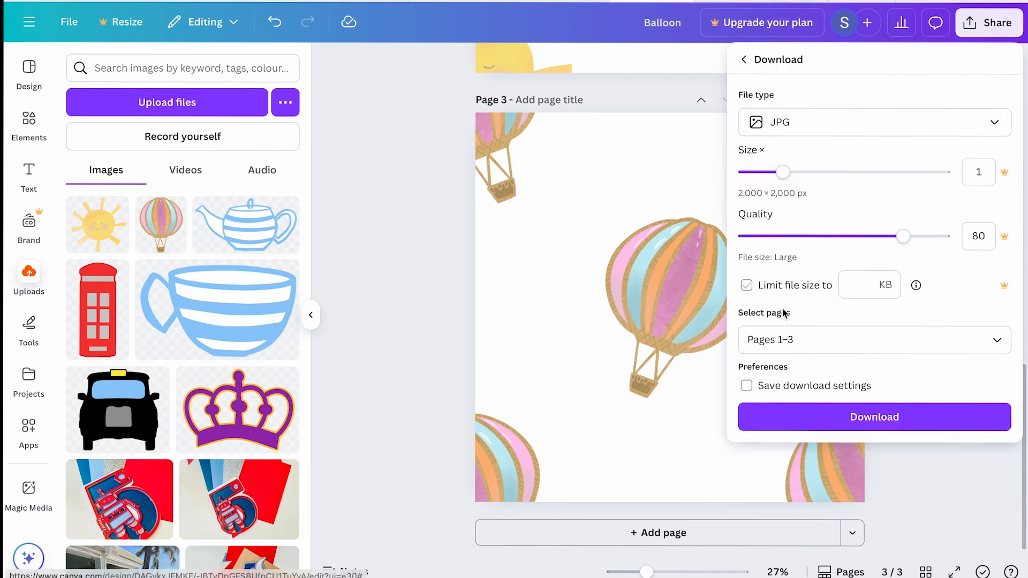
left_click(804, 341)
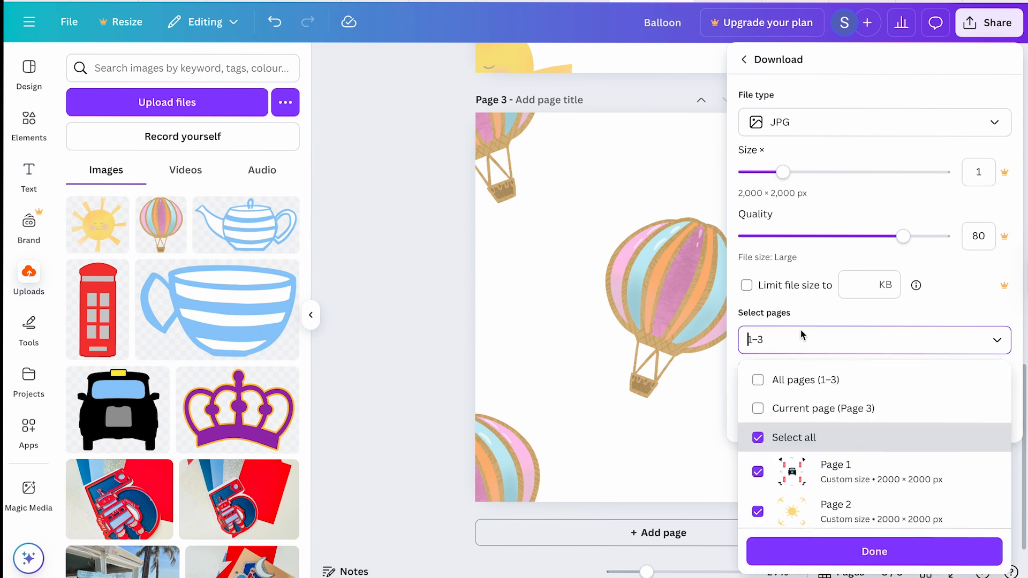
left_click(761, 410)
left_click(858, 552)
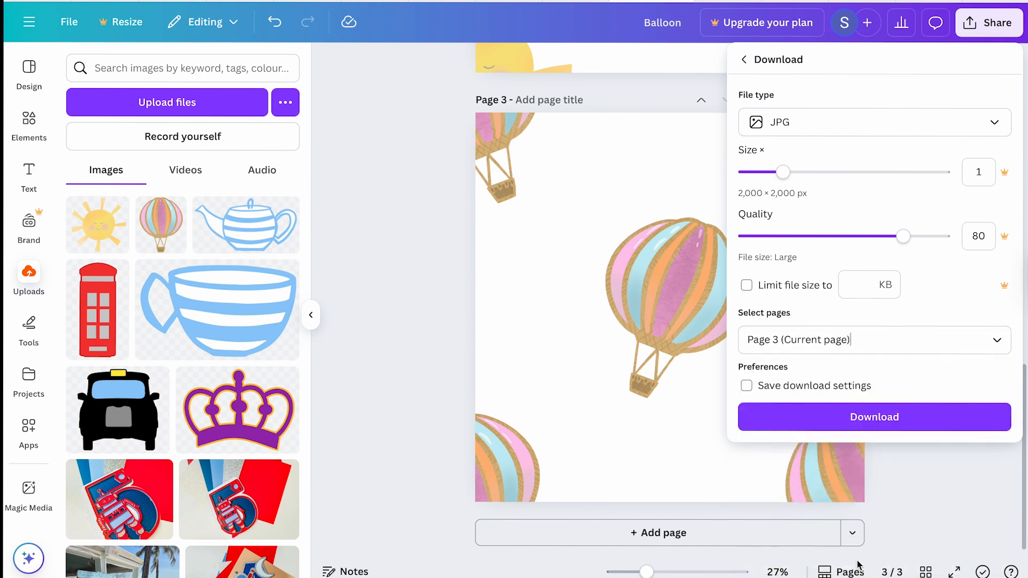
left_click(844, 420)
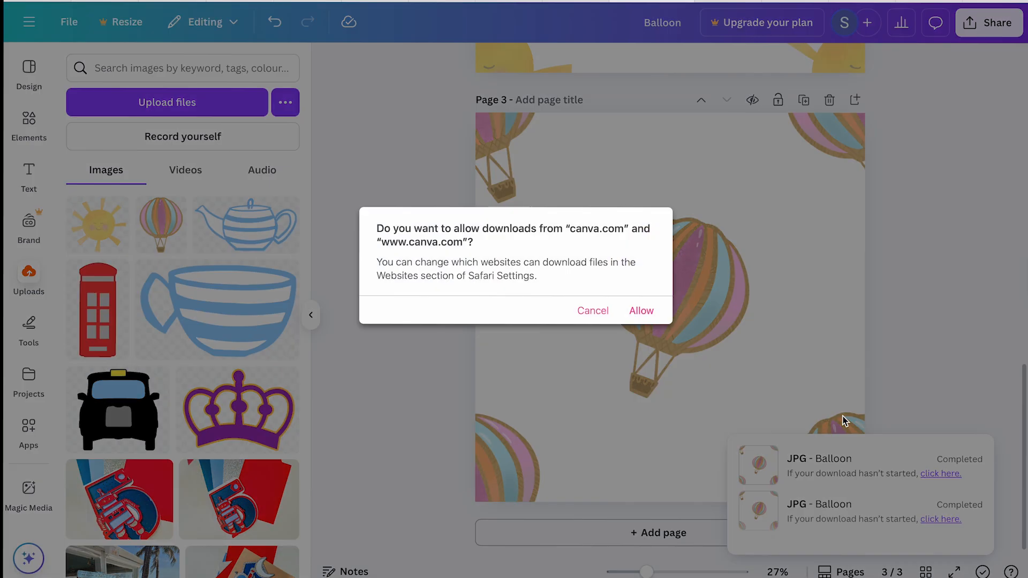
Step: Allow downloads from canva.com so the balloon page file can be saved
left_click(638, 311)
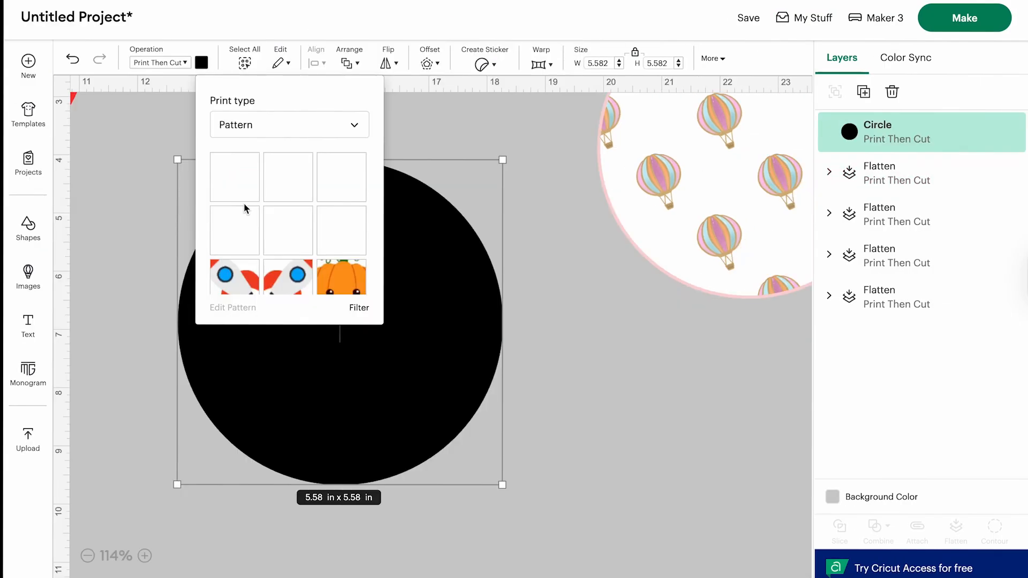
Step: In Cricut Design Space, fill the black circle with the new oppositely tilted balloon pattern and set the pattern's scale to 34
left_click(226, 168)
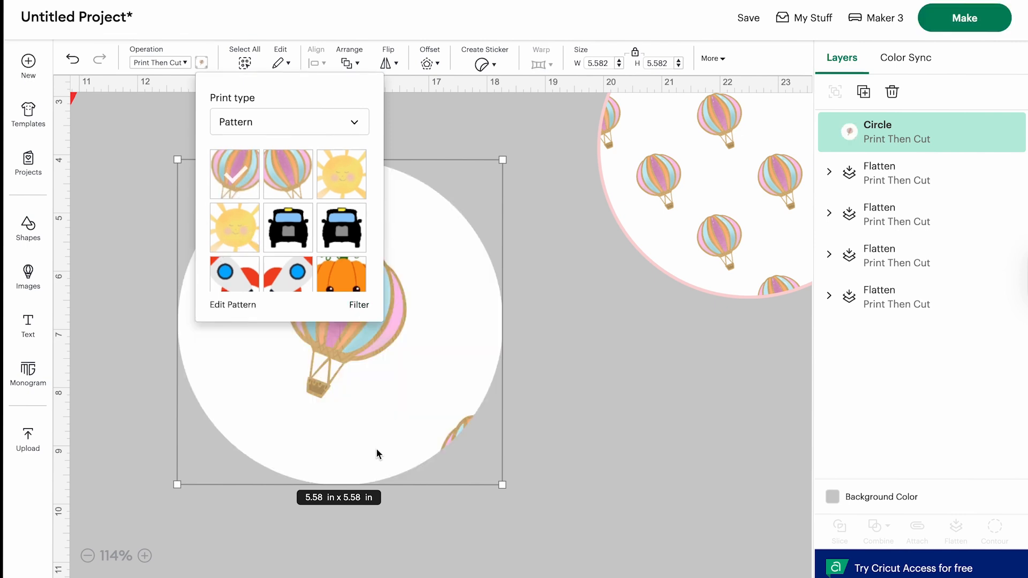
left_click(232, 304)
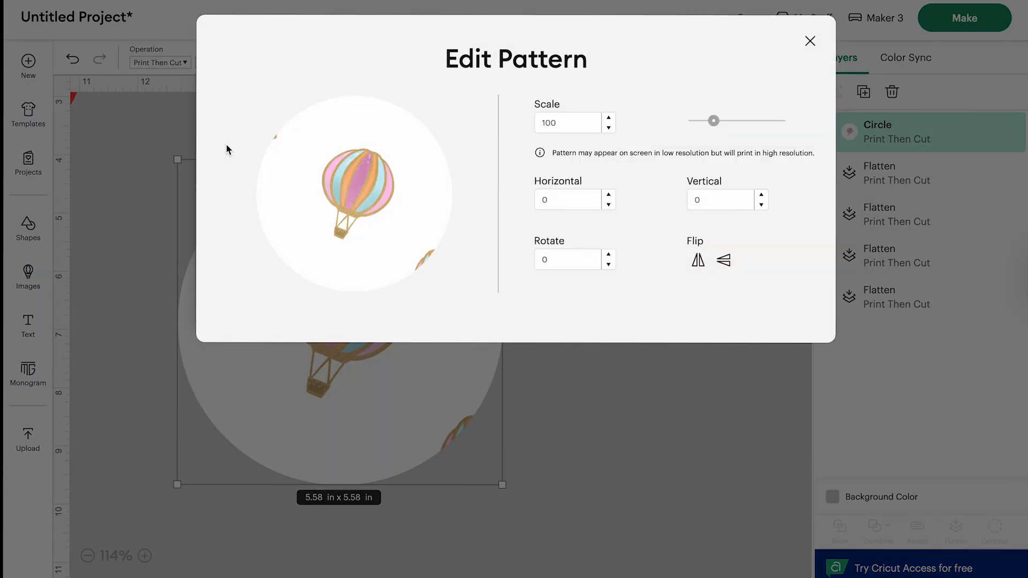
left_click_drag(712, 125, 700, 123)
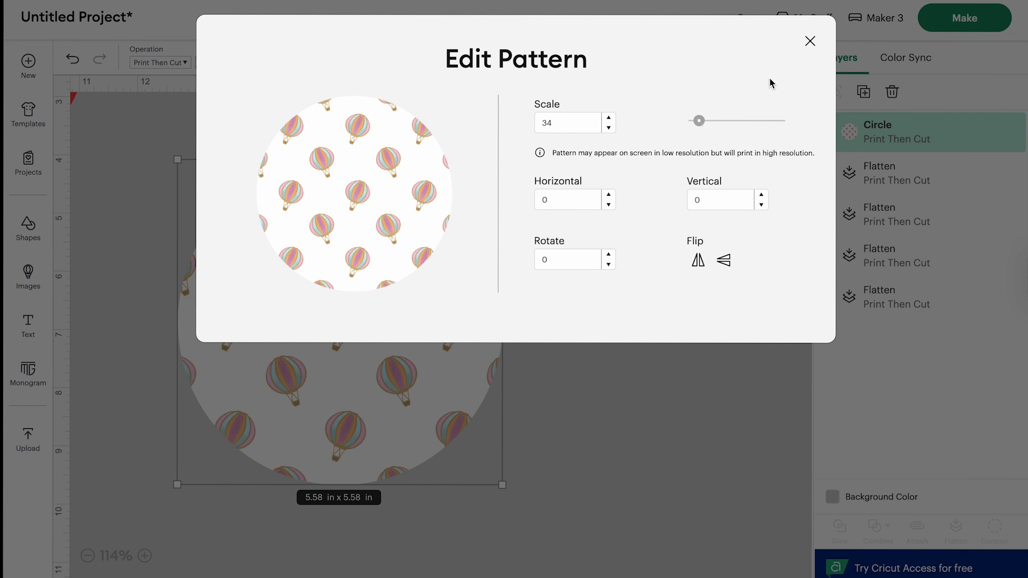
left_click(809, 41)
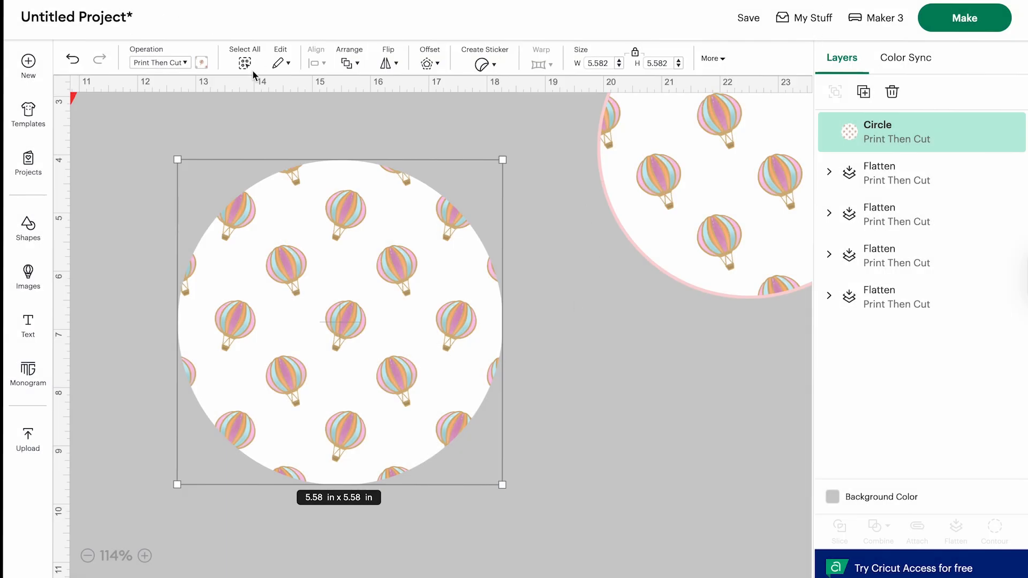
Step: Add a 0.069 in offset with rounded corners around the balloon circle and colour the offset light pink
left_click(280, 61)
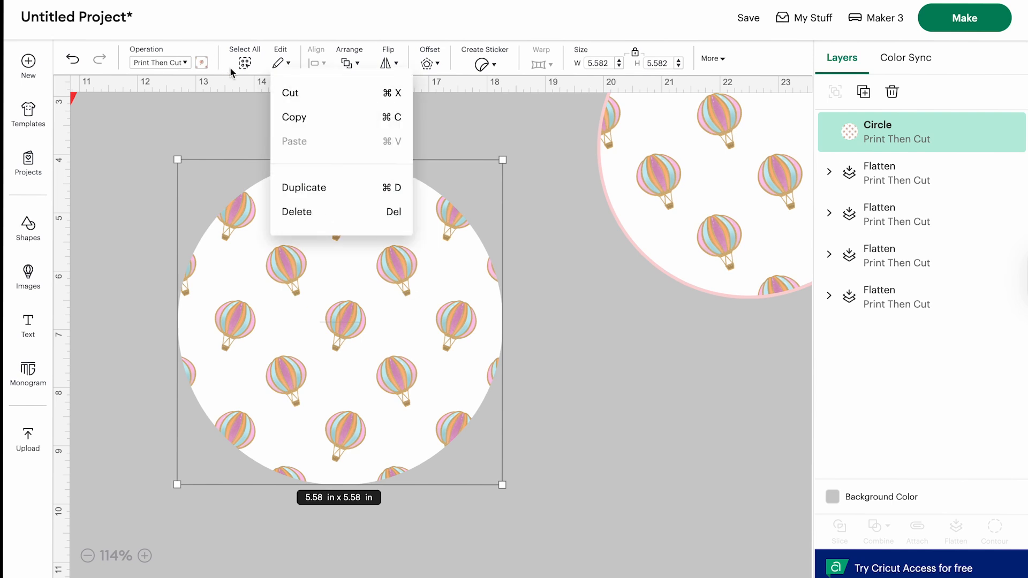
left_click(428, 62)
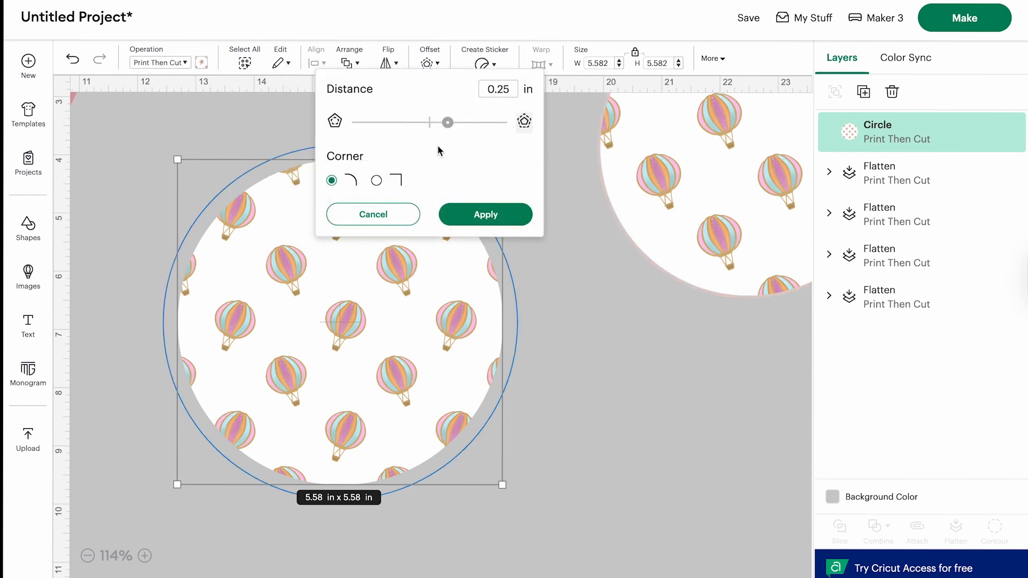
left_click_drag(447, 120, 435, 122)
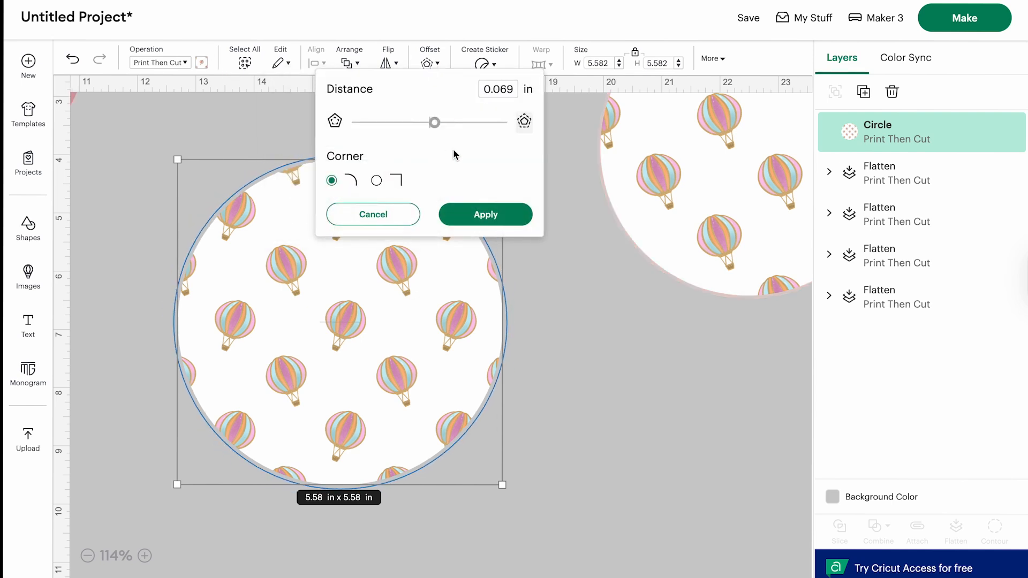
left_click(484, 215)
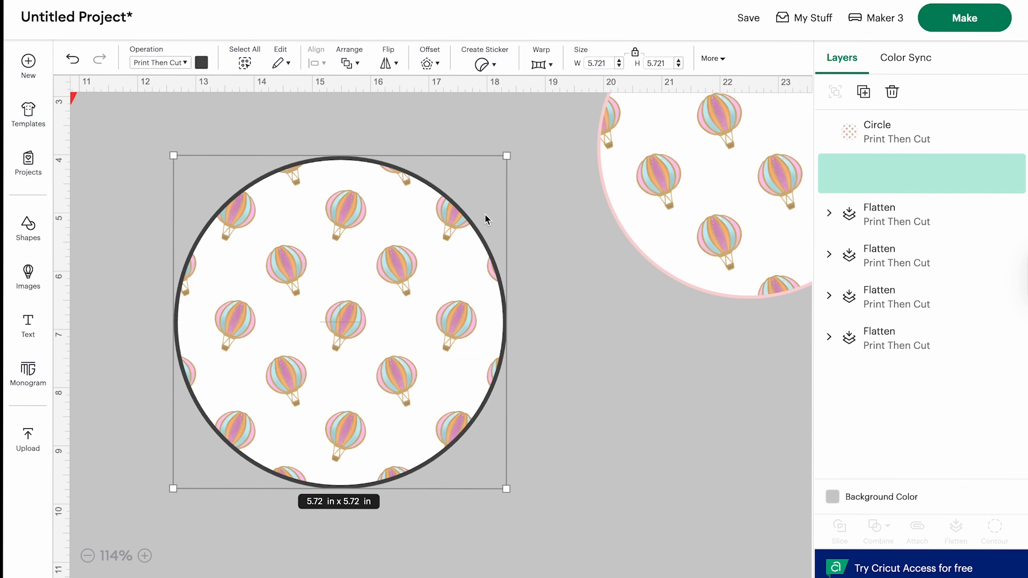
left_click(202, 62)
left_click(271, 159)
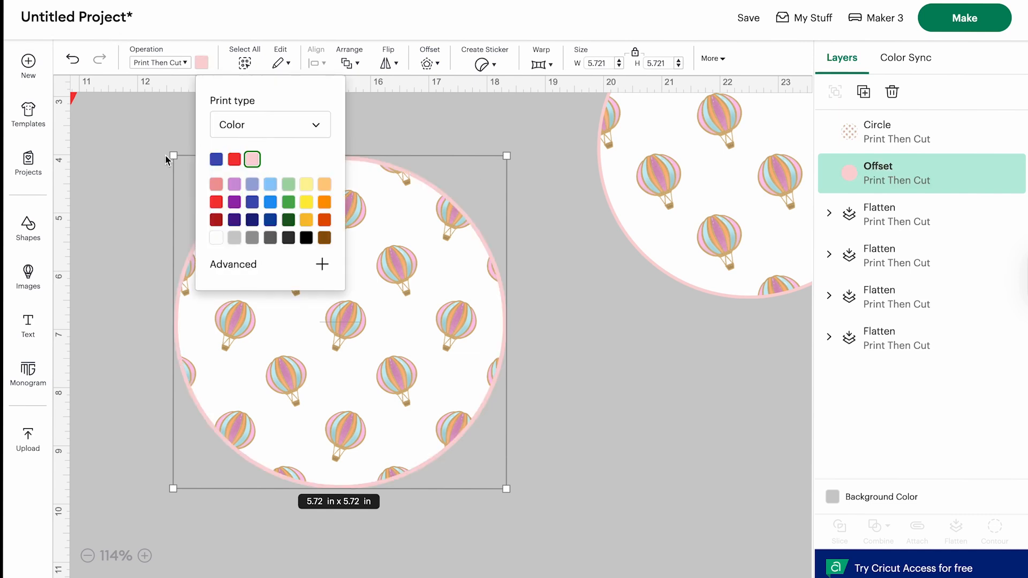
Step: Flatten the balloon circle together with its pink offset, and shrink and reposition the flattened image
left_click(144, 163)
left_click_drag(150, 151, 560, 487)
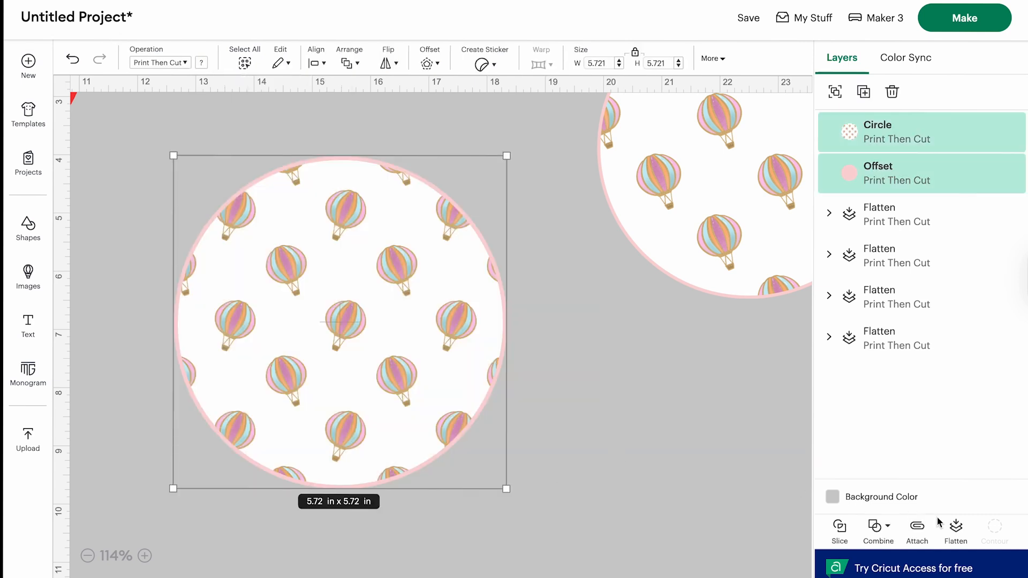
left_click(956, 533)
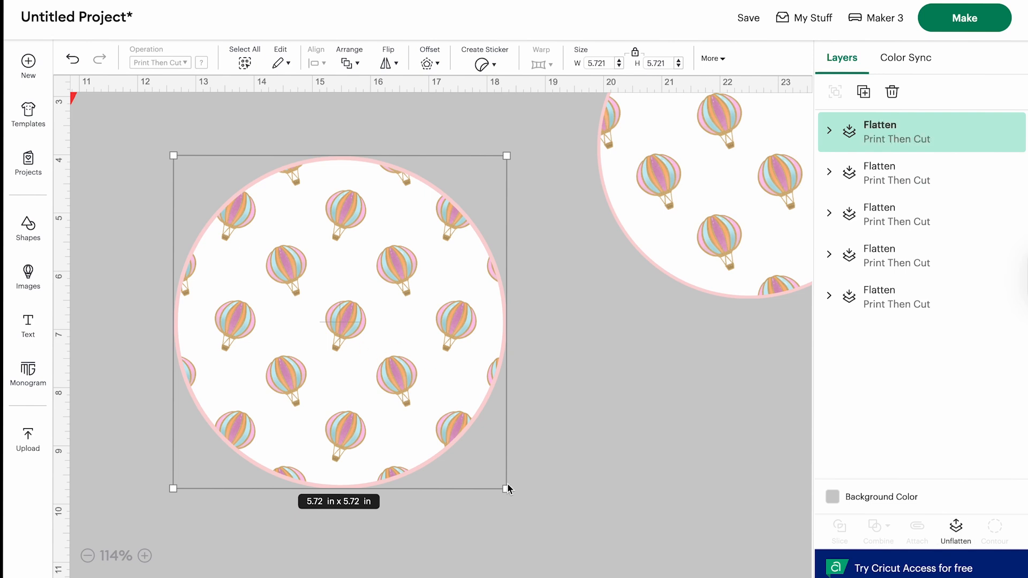
left_click_drag(506, 489, 360, 339)
left_click_drag(267, 248, 266, 415)
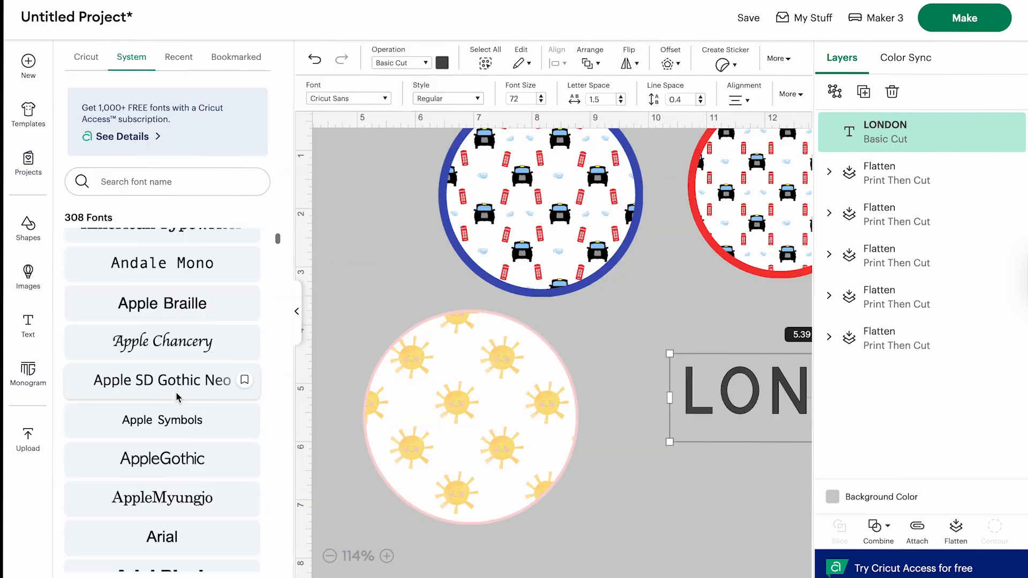
Step: Set the LONDON text's font to Arial Black and widen its text box so that the word fits on one line
scroll(176, 390, "down", 5)
scroll(176, 391, "down", 2)
left_click(162, 250)
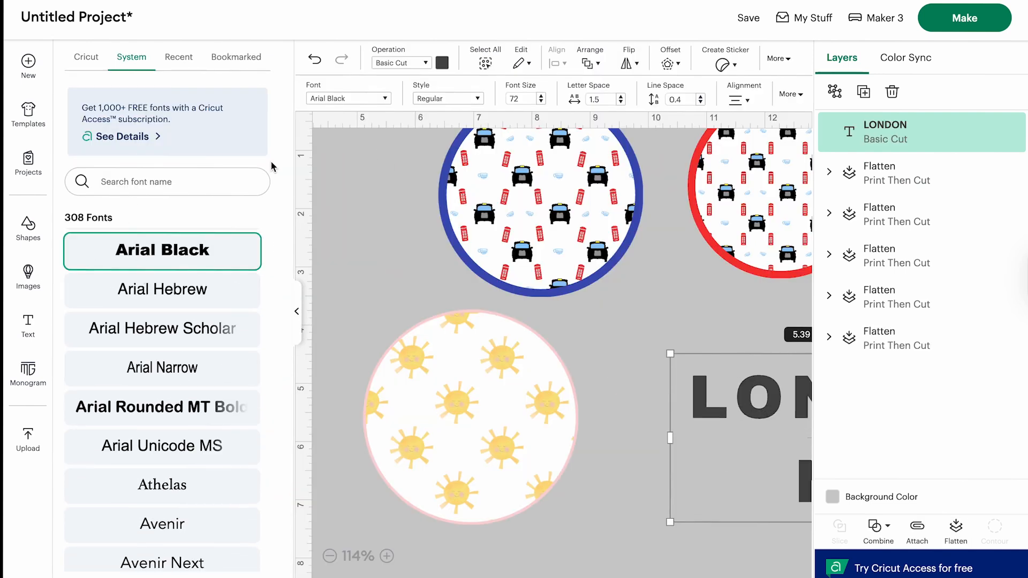
left_click(298, 315)
left_click_drag(743, 440, 826, 433)
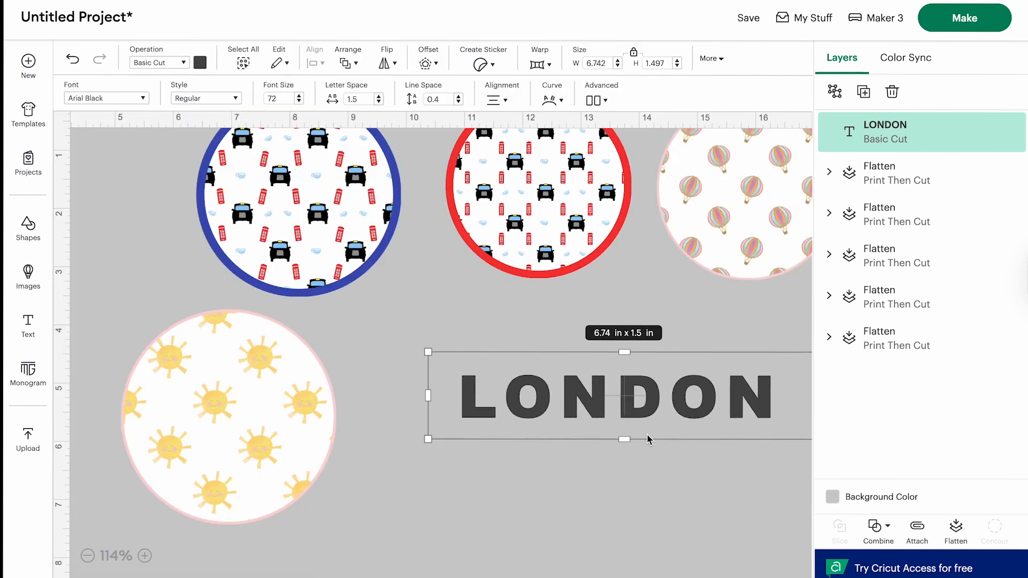
left_click_drag(623, 400, 558, 395)
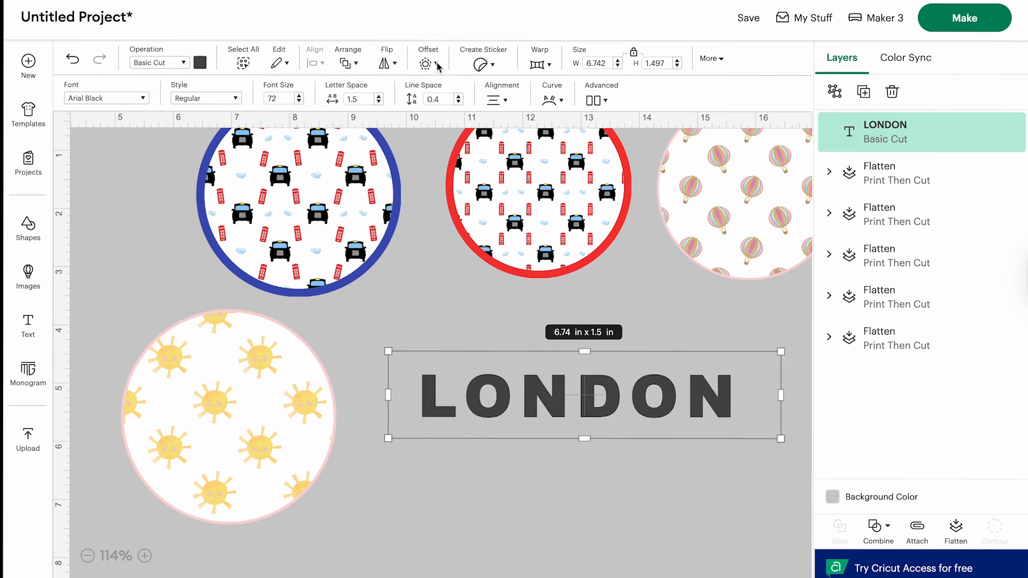
Step: Create a welded 0.028 in offset from the LONDON text and delete the original text, keeping only the offset
left_click(437, 64)
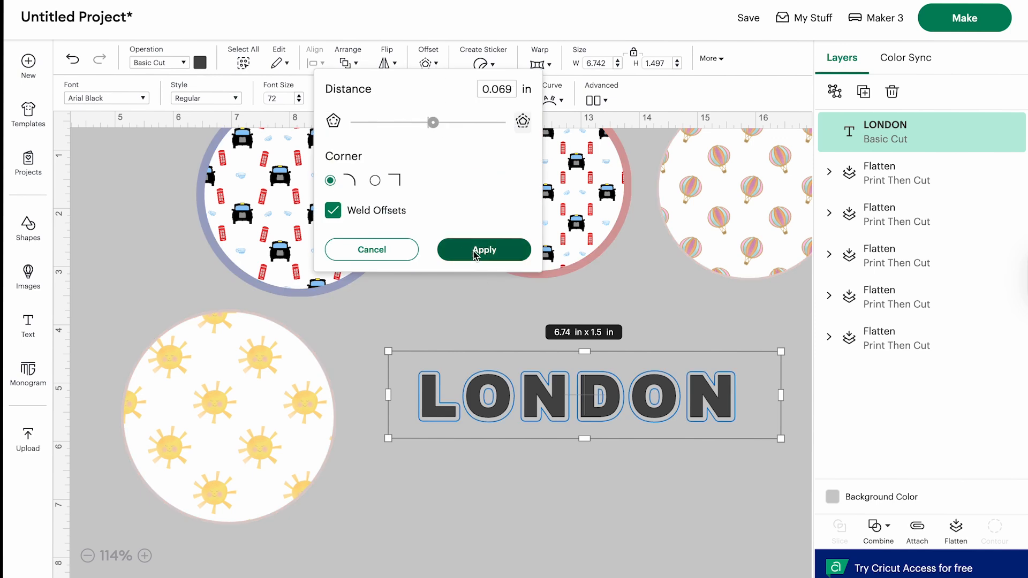
left_click_drag(434, 123, 432, 124)
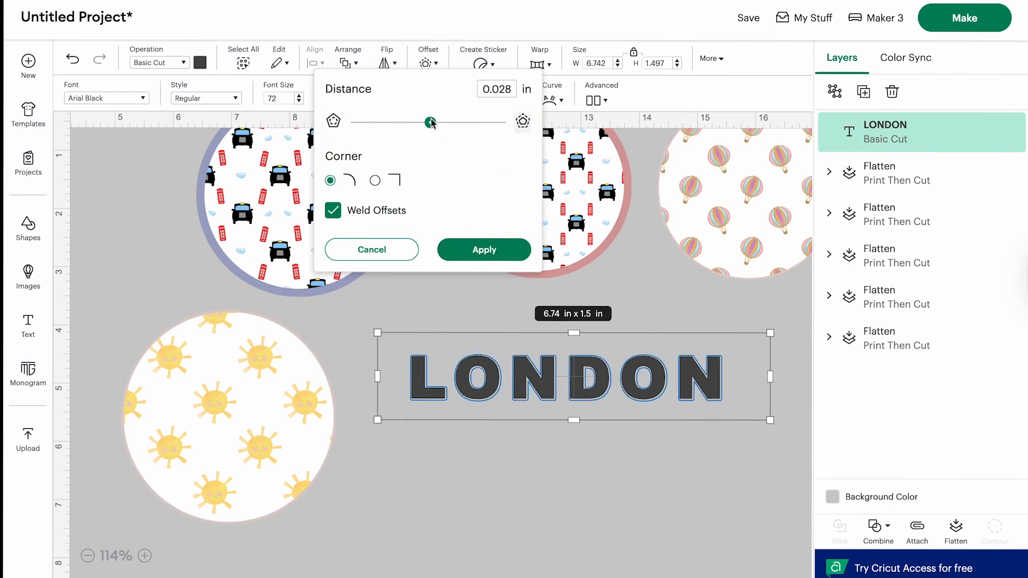
left_click(484, 250)
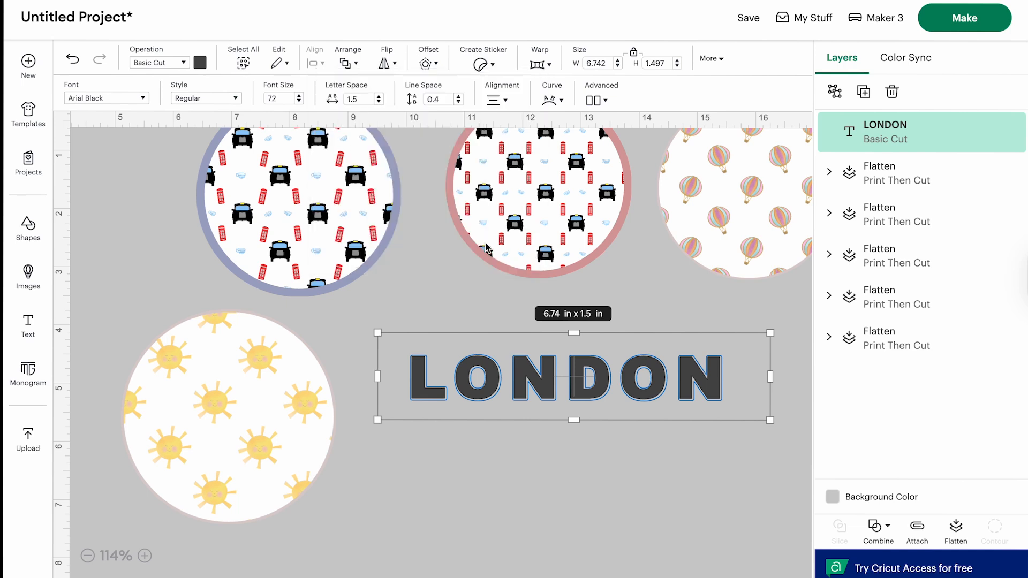
left_click(525, 476)
left_click_drag(523, 398, 542, 494)
key("Delete")
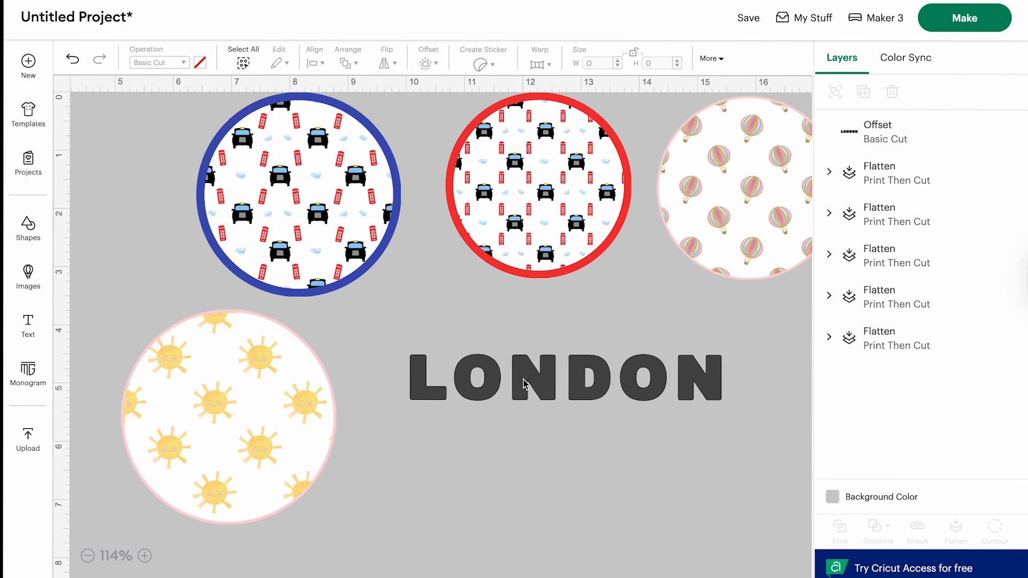
Step: Enlarge the LONDON offset to about 15.59 × 2.32 in and move the sun circle up beside the other circles
left_click_drag(524, 380, 485, 380)
left_click_drag(681, 399, 651, 477)
left_click_drag(271, 383, 137, 143)
left_click_drag(497, 386, 238, 379)
scroll(239, 379, "down", 1)
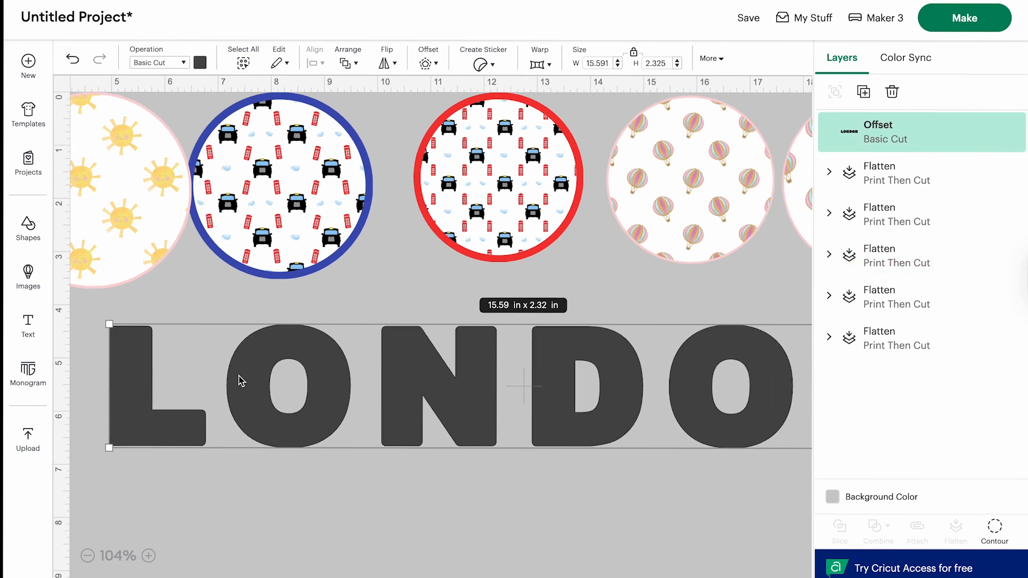
scroll(238, 375, "down", 1)
left_click_drag(417, 377, 393, 364)
scroll(394, 378, "down", 1)
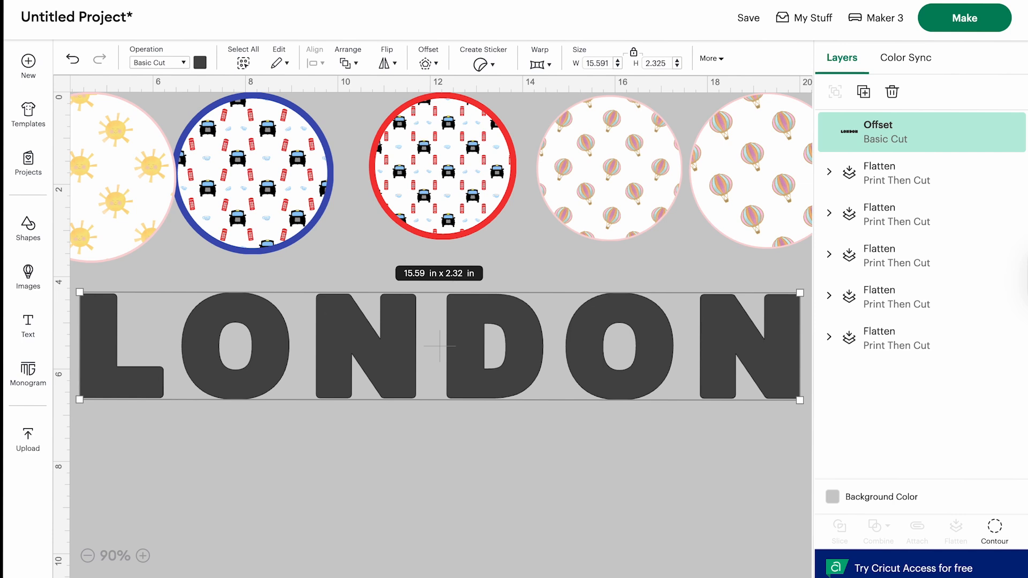
Step: Change the LONDON lettering's operation to Print Then Cut and fill it with the first black taxi pattern
left_click(172, 63)
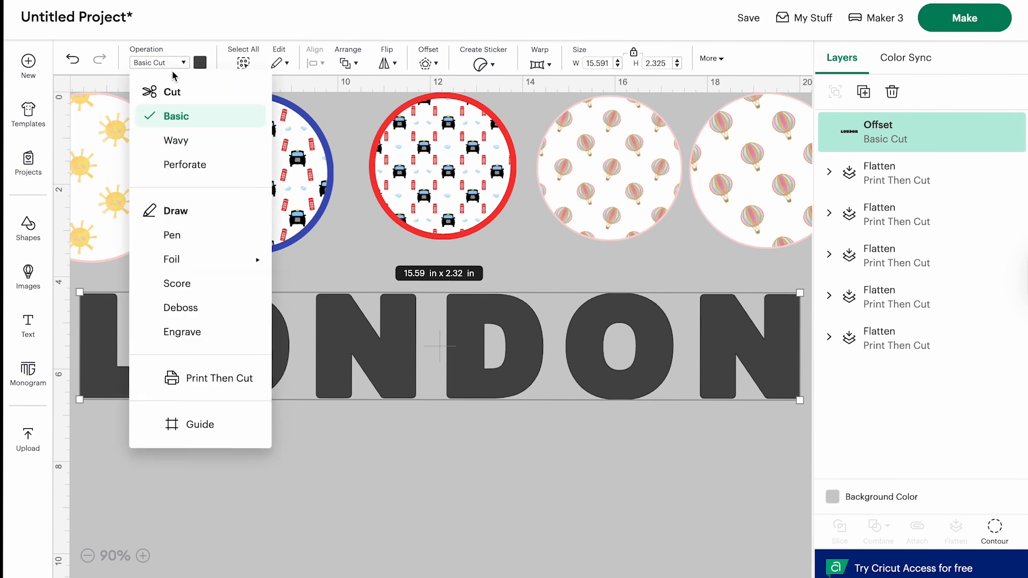
left_click(192, 377)
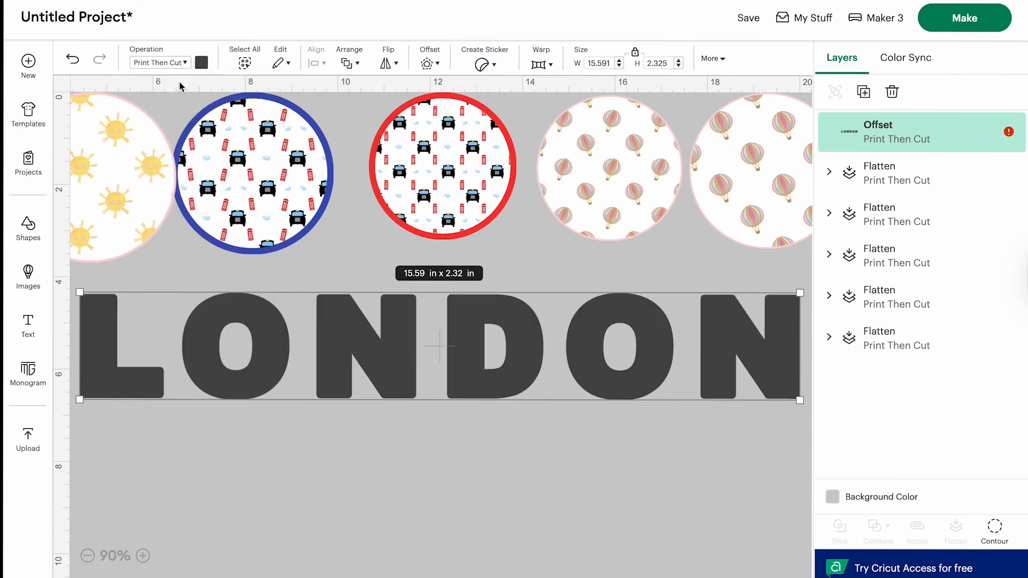
left_click(201, 62)
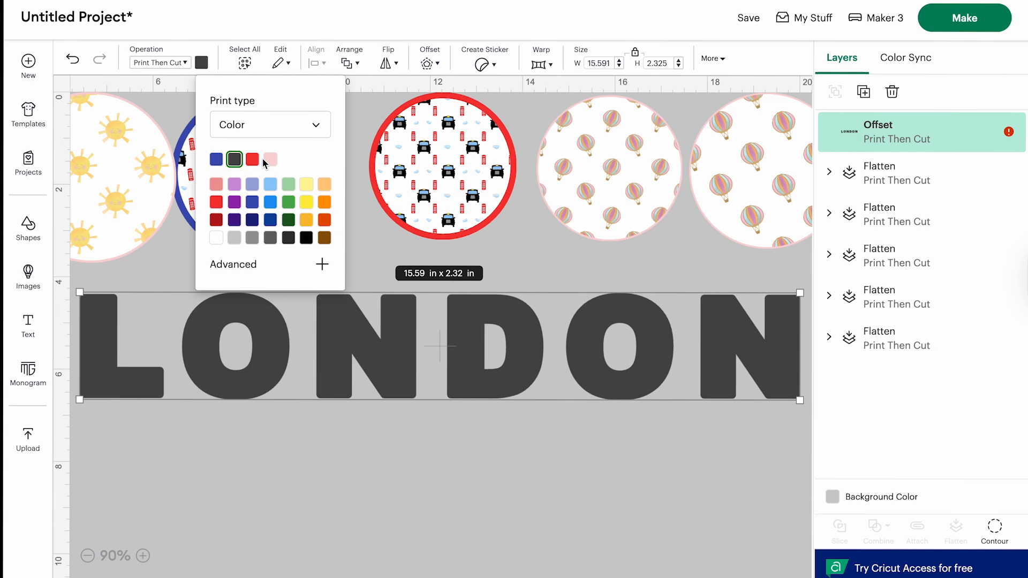
left_click(255, 125)
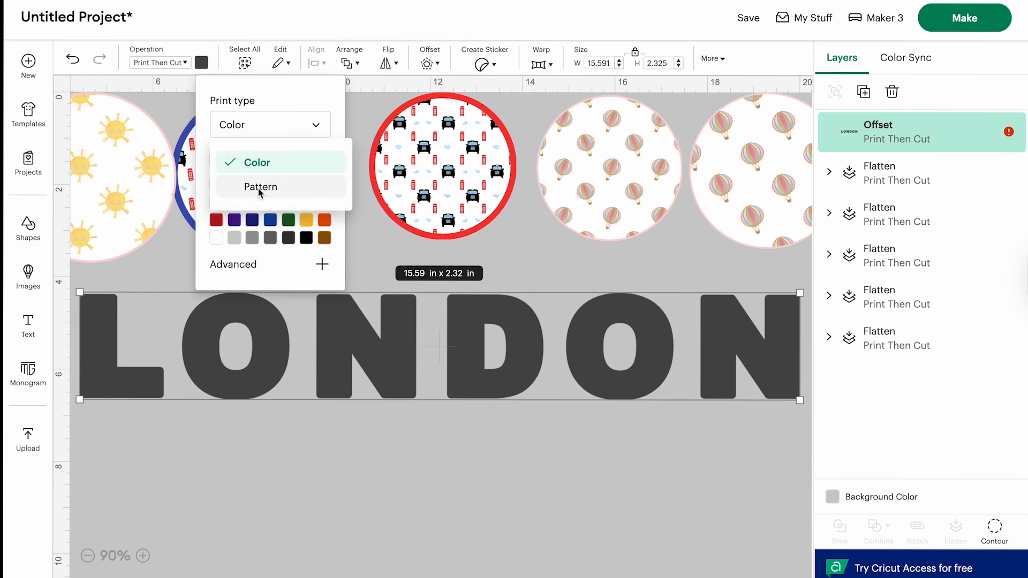
left_click(261, 188)
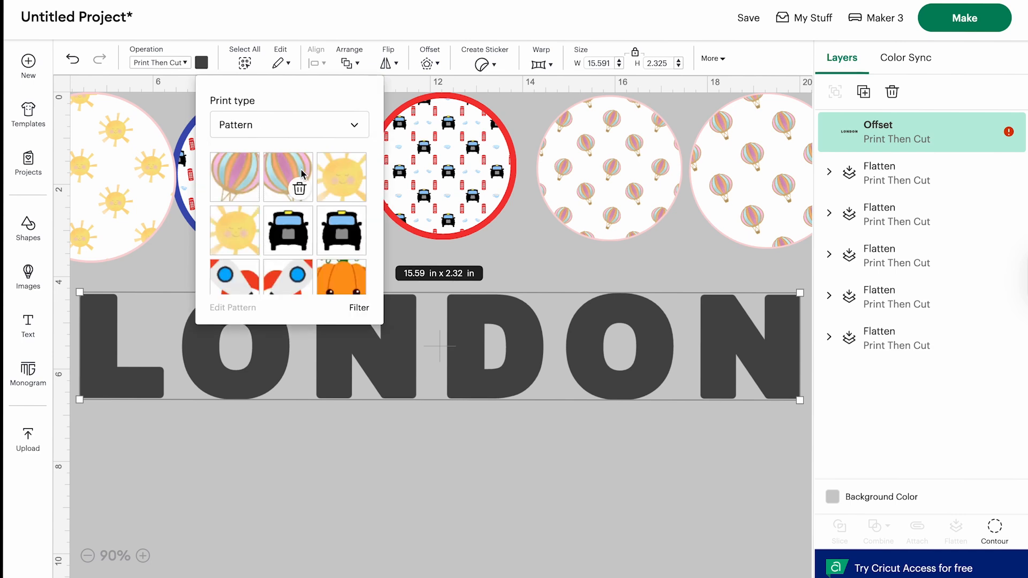
left_click(273, 220)
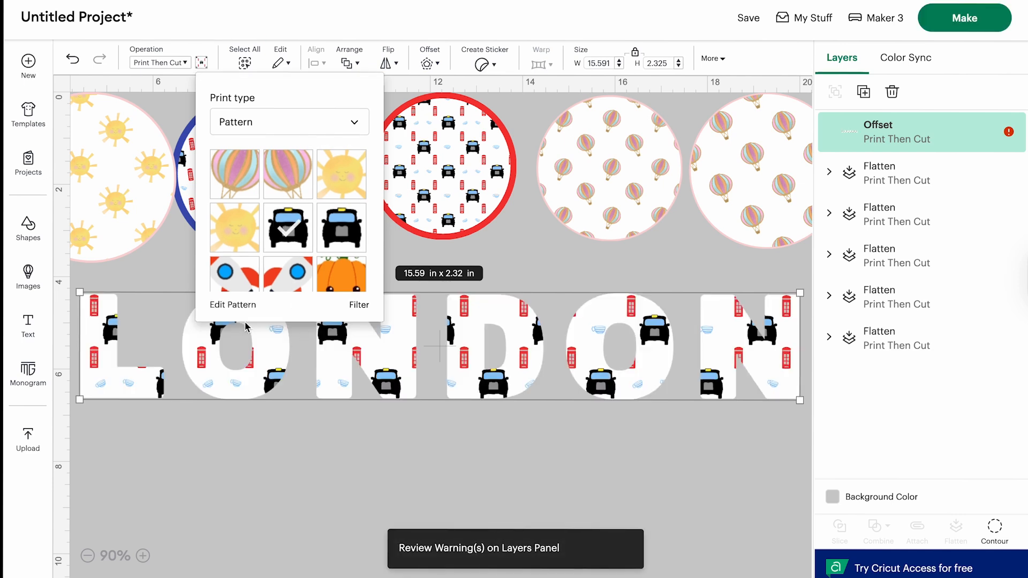
Step: Reduce the scale of the taxi pattern in the LONDON lettering to about 67
left_click(239, 303)
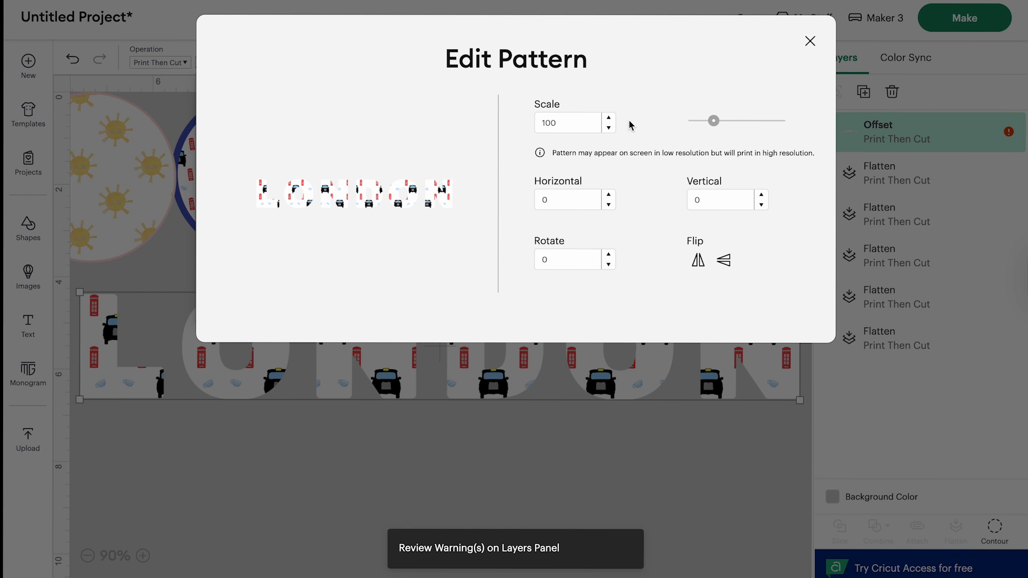
left_click_drag(714, 121, 709, 121)
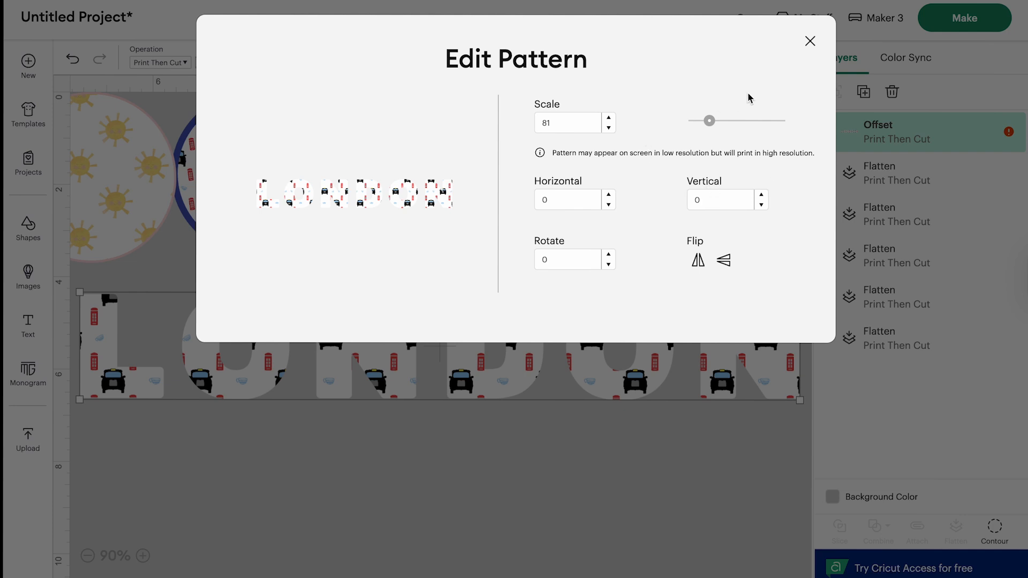
left_click_drag(710, 121, 707, 121)
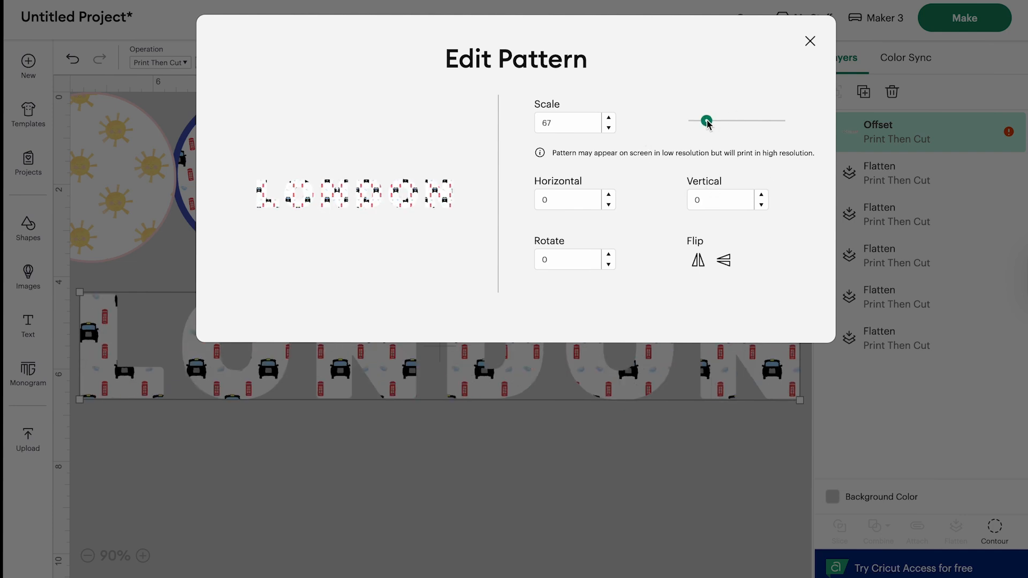
left_click(810, 41)
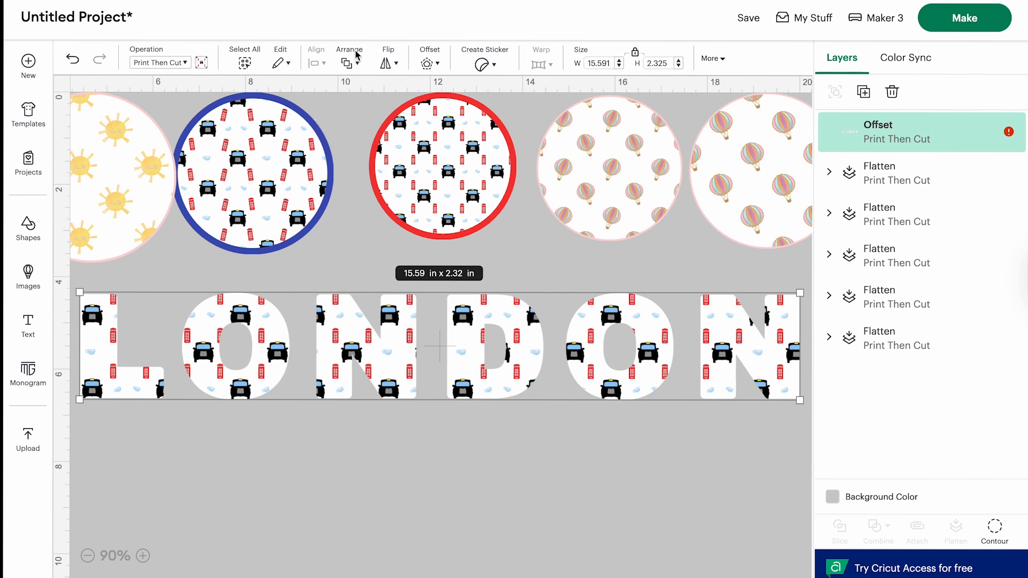
Step: Create a 0.083 in offset with rounded corners around the patterned LONDON lettering
left_click(437, 65)
left_click_drag(438, 128, 438, 129)
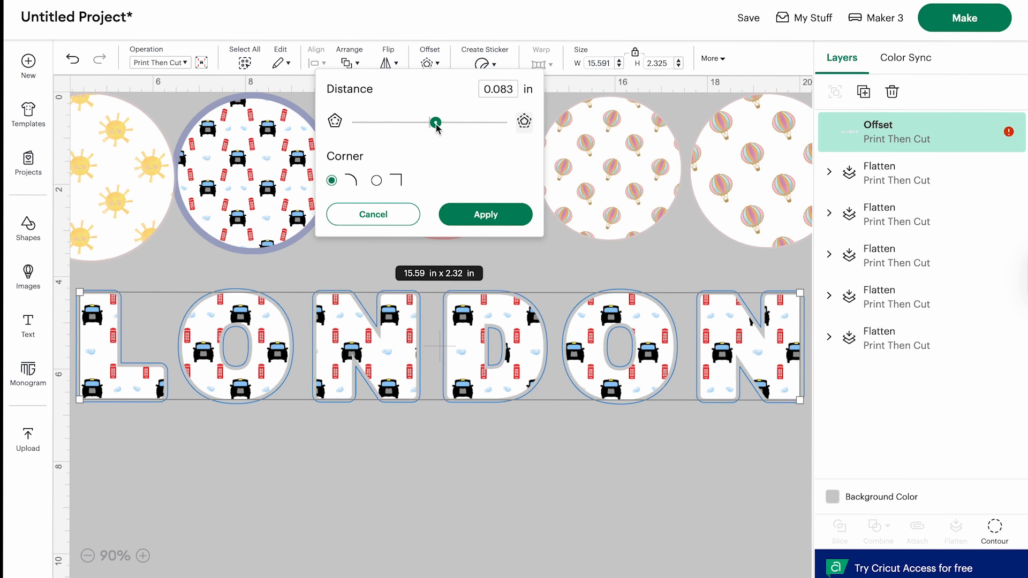
left_click(467, 217)
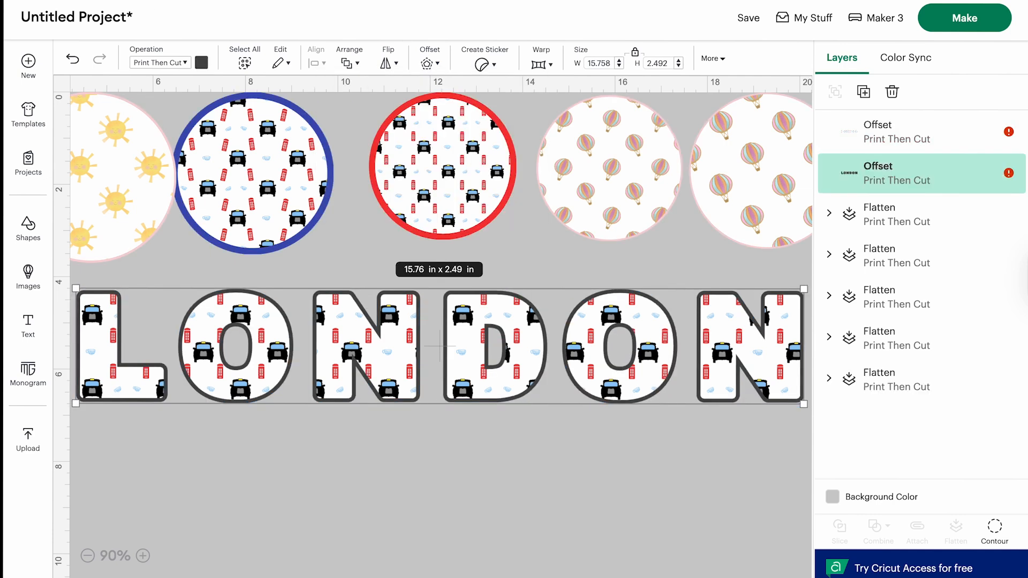
Step: Color the new LONDON offset the same dark blue as the outline of the large taxi circle
left_click(202, 63)
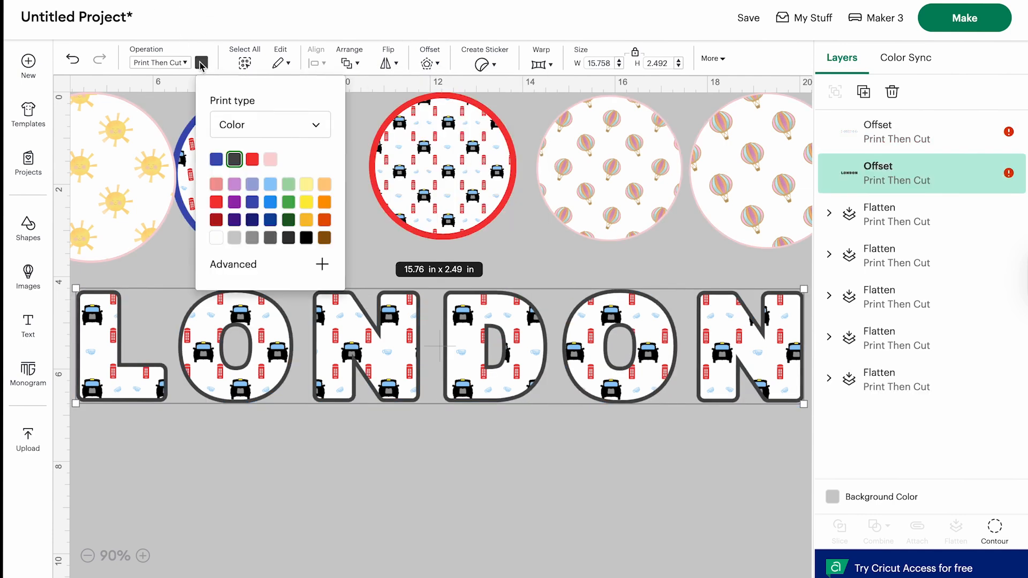
left_click(216, 159)
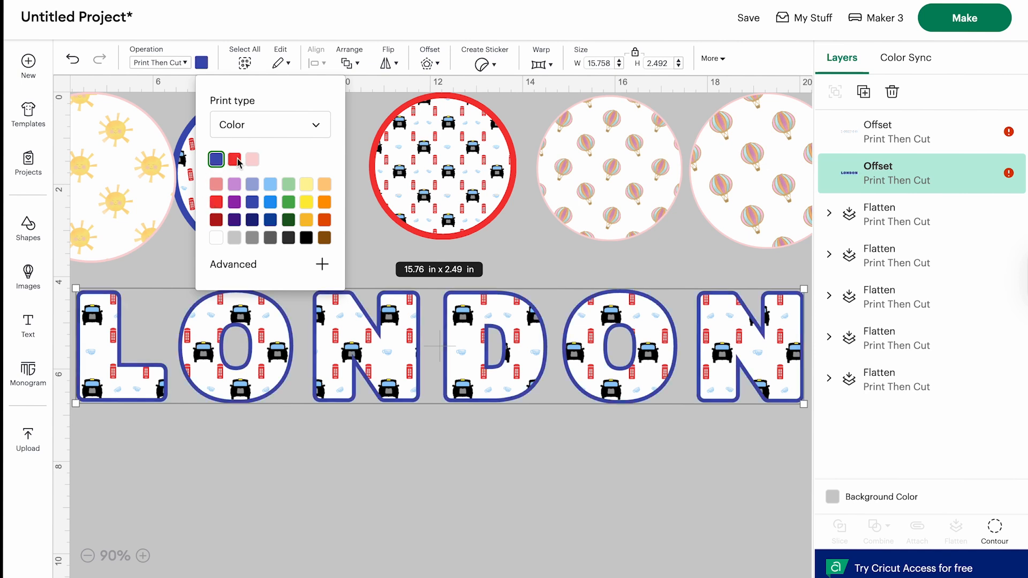
left_click(235, 160)
left_click(216, 159)
left_click(409, 494)
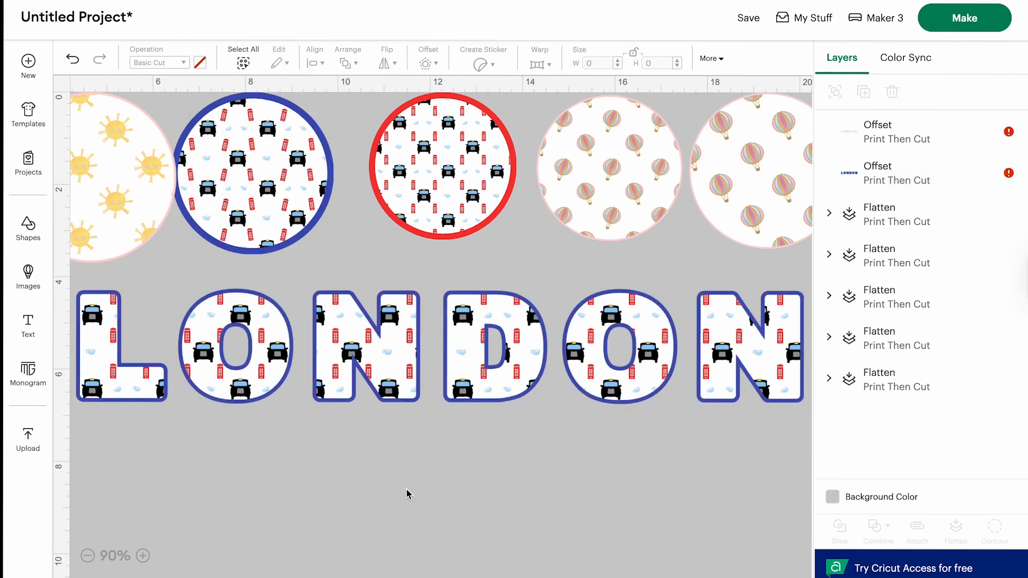
Step: Flatten the LONDON lettering with its blue outline and shrink it to about 11.86 × 1.88 in, centered beneath the circles
left_click_drag(789, 432, 78, 278)
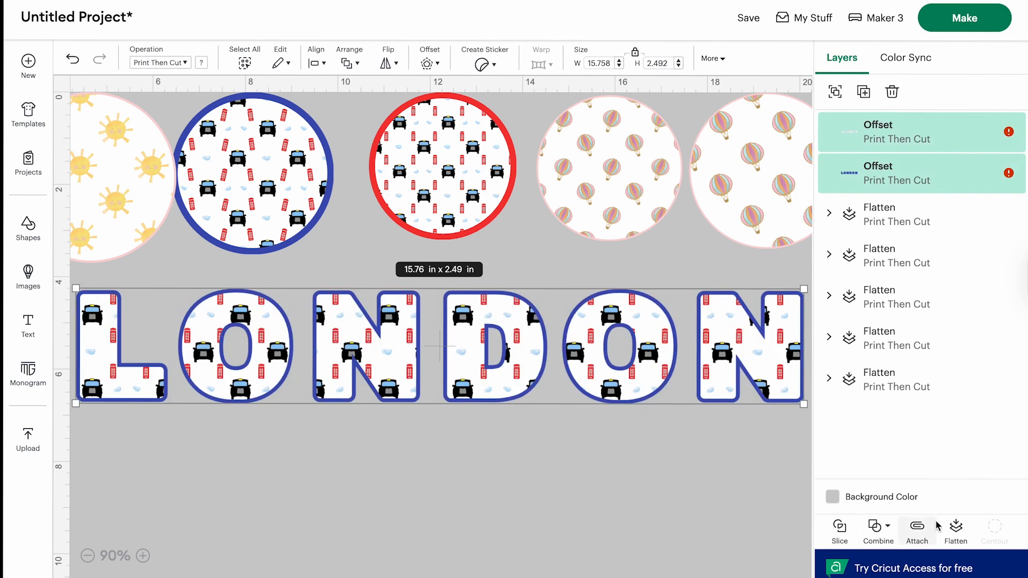
left_click(955, 529)
left_click_drag(516, 341, 456, 337)
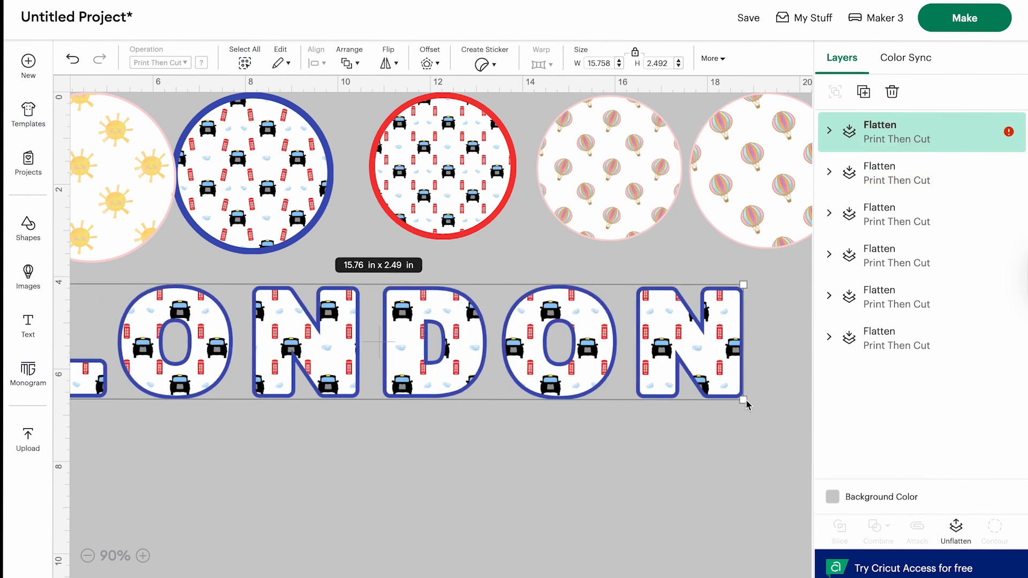
left_click_drag(743, 400, 511, 374)
left_click_drag(236, 328, 370, 306)
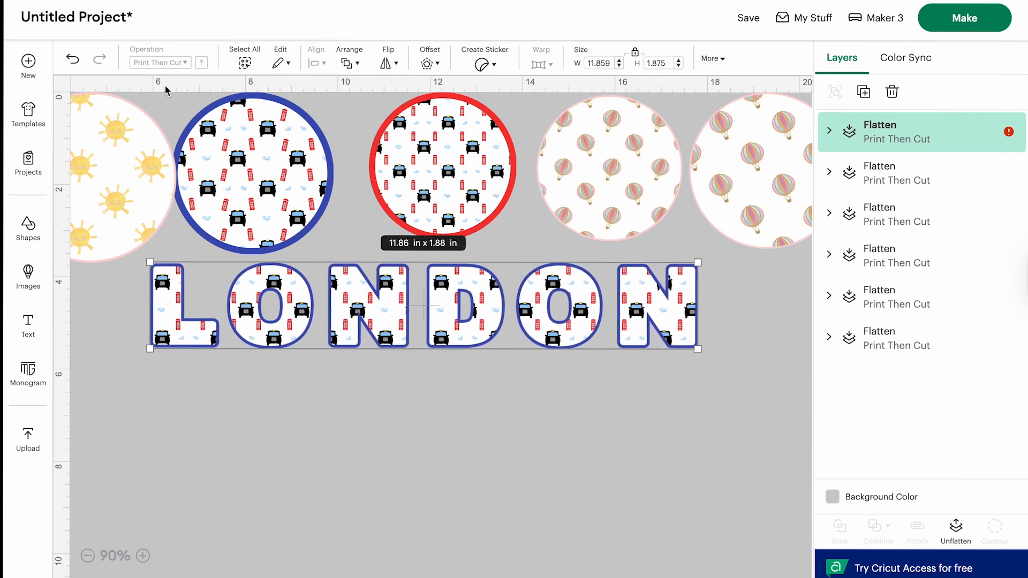
Step: Add a text object reading HAPPY below the LONDON lettering
left_click(29, 325)
left_click(92, 342)
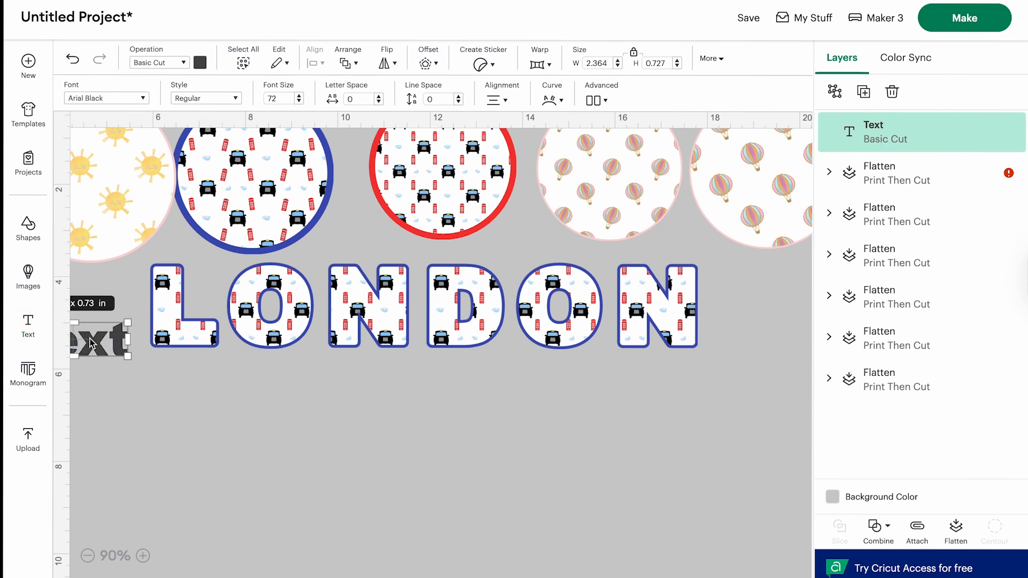
left_click_drag(93, 342, 321, 414)
double_click(322, 414)
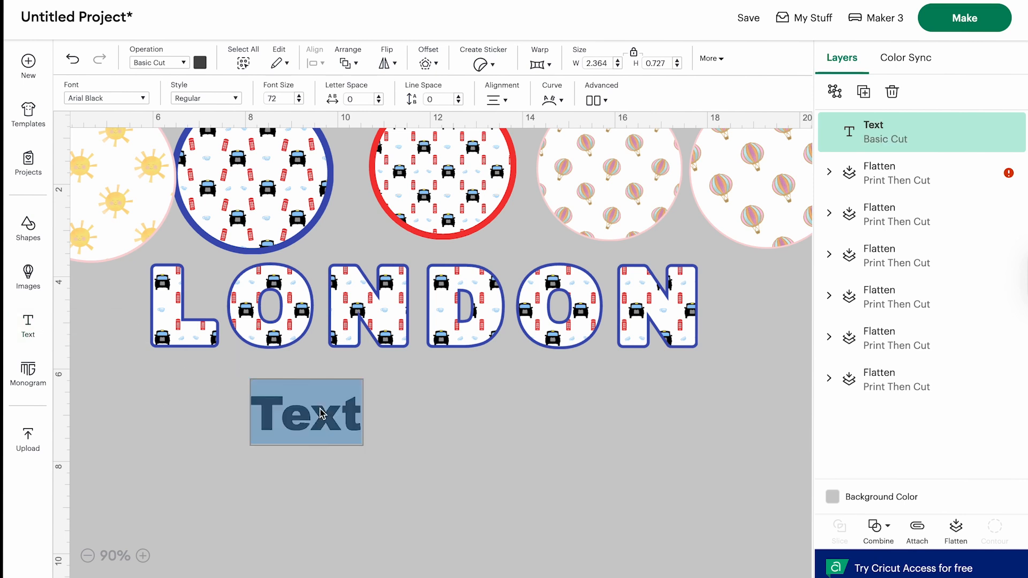
type("HAPP")
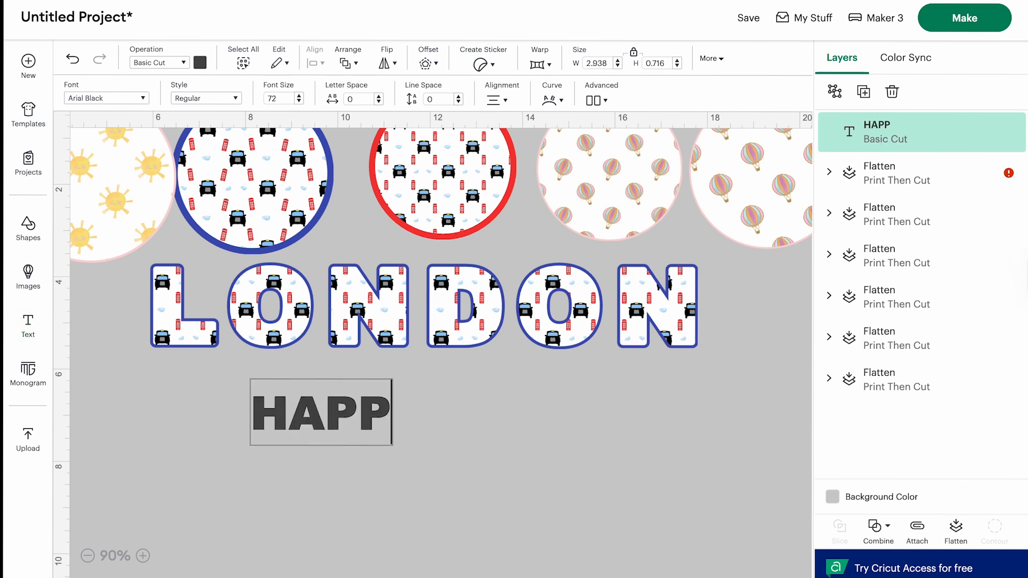
type("Y")
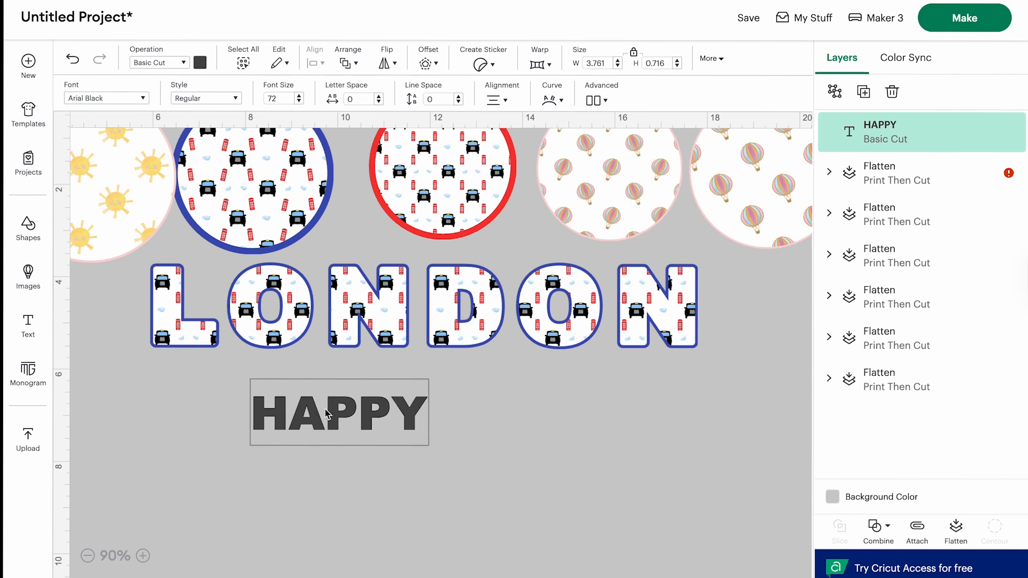
Step: Increase the letter spacing of the HAPPY text to 0.7
left_click(378, 97)
left_click(379, 97)
left_click(379, 97)
left_click(379, 96)
left_click(379, 96)
left_click(380, 96)
left_click(379, 97)
left_click(379, 97)
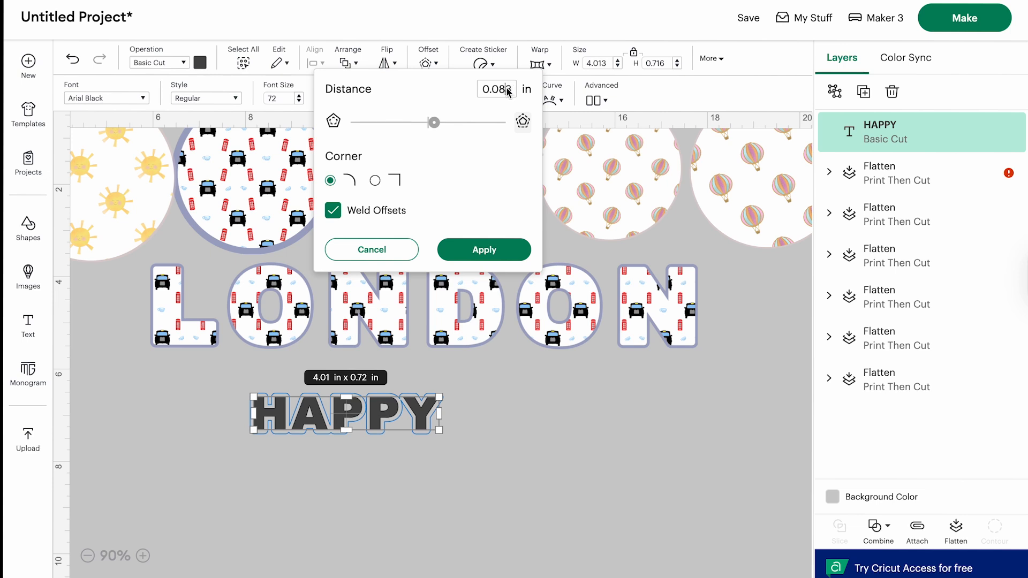
Step: Create a welded 0.033 in offset with rounded corners from the HAPPY text
key("BackSpace")
type("1")
key("Return")
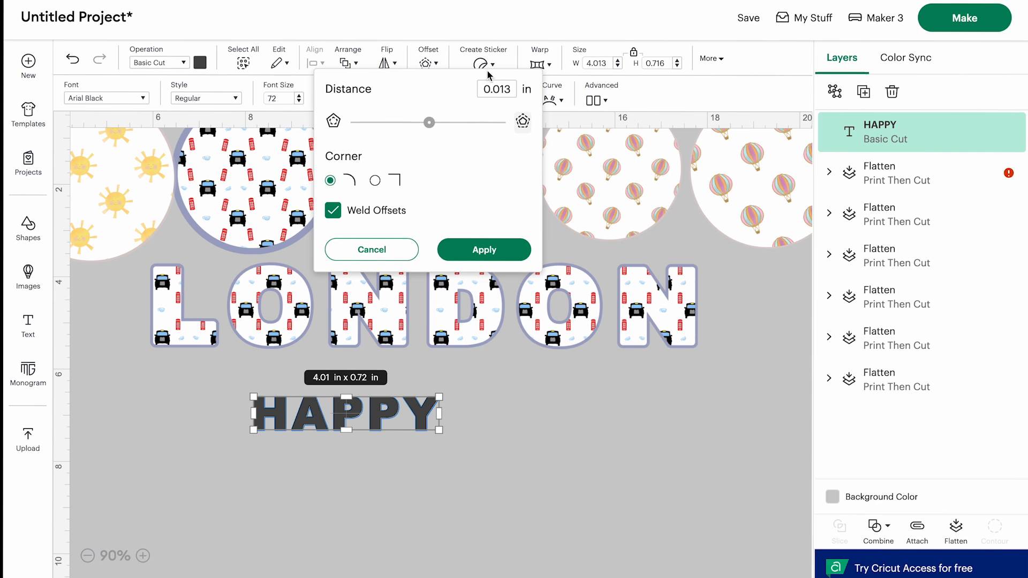
key("BackSpace")
type("3")
key("Return")
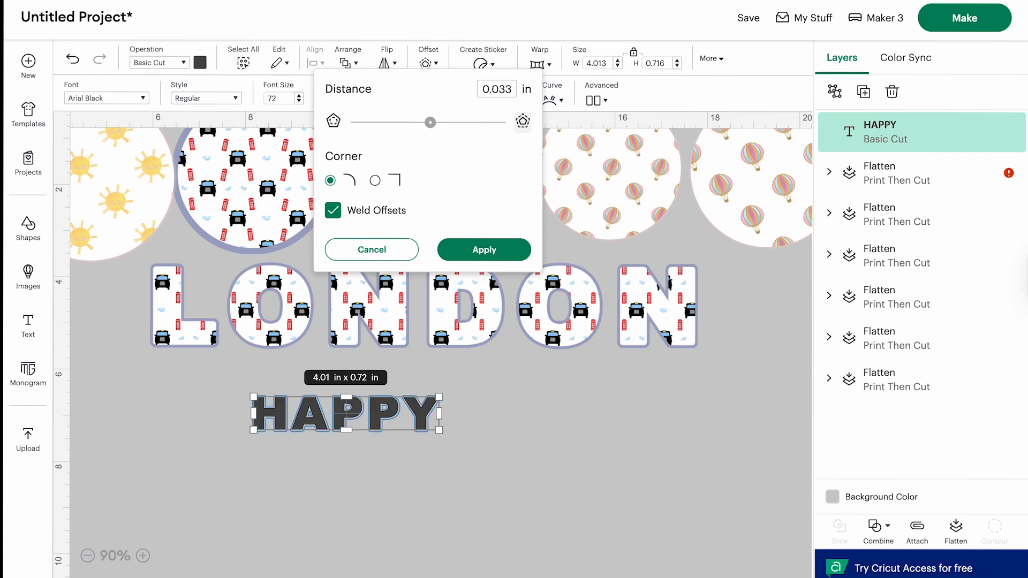
left_click(501, 248)
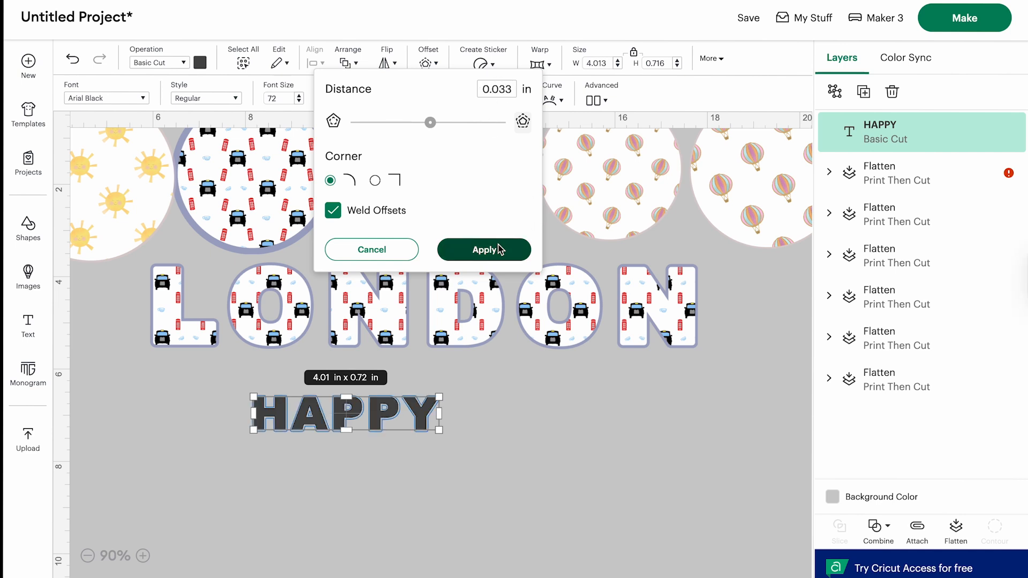
Step: Move the original HAPPY text off its offset and delete it
left_click(401, 508)
left_click_drag(335, 427, 547, 522)
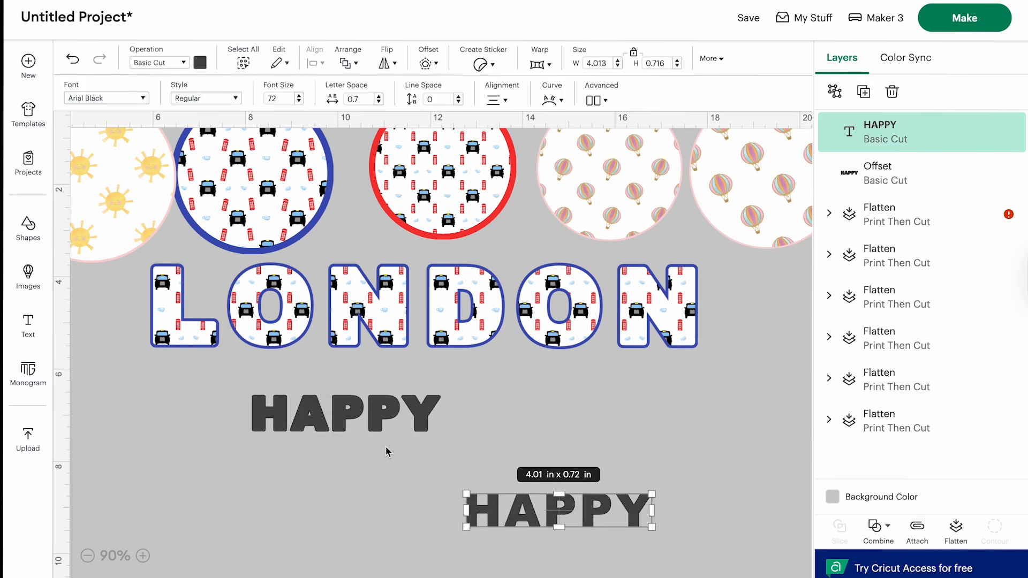
key("Delete")
Step: Enlarge the HAPPY offset to about 11.15 × 2.14 in and place it directly below LONDON
left_click(335, 431)
left_click_drag(441, 431, 573, 496)
left_click_drag(508, 435, 418, 425)
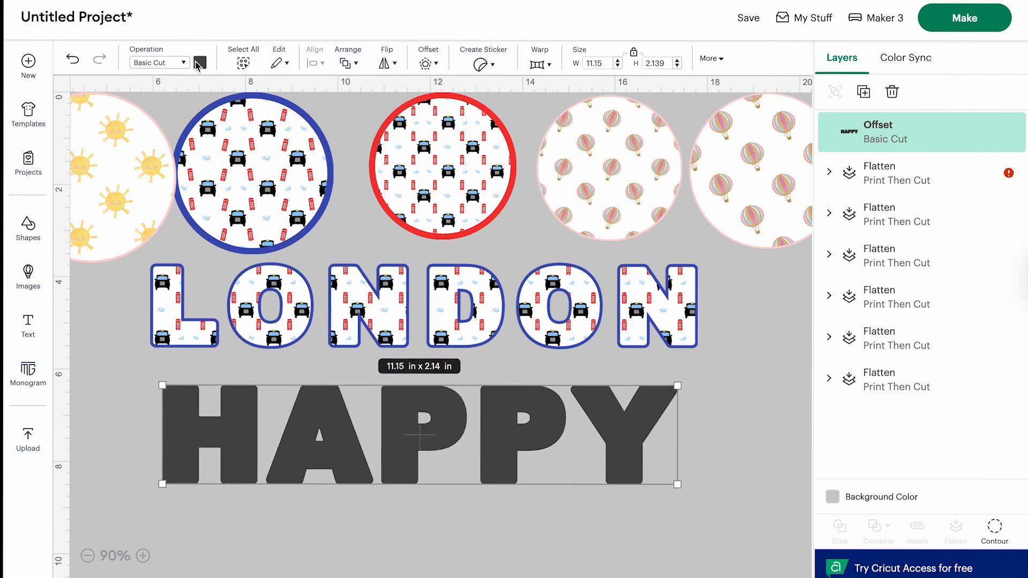
Step: Change the HAPPY lettering's operation to Print Then Cut and fill it with the first sun pattern
left_click(176, 64)
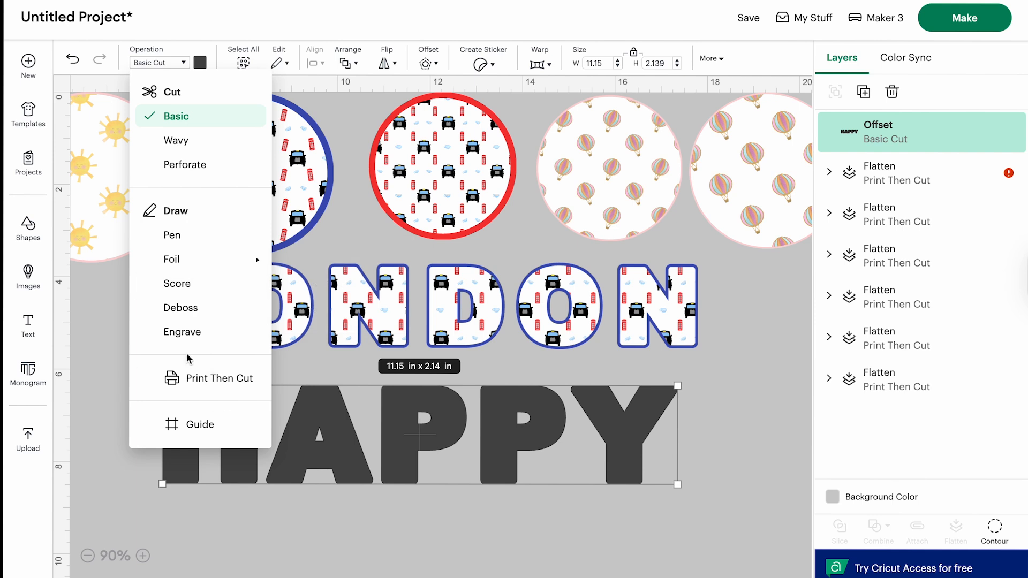
left_click(184, 379)
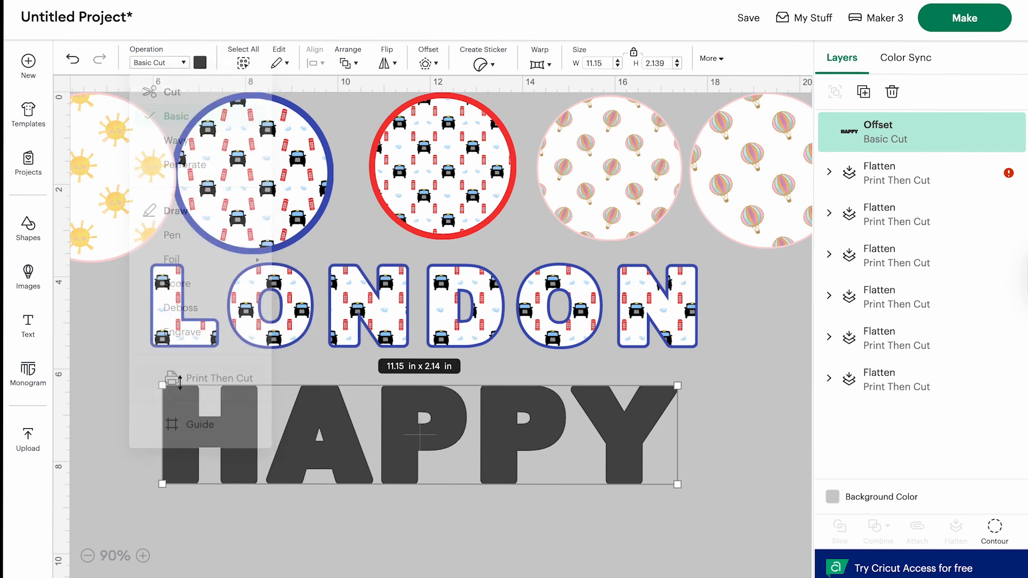
left_click(201, 63)
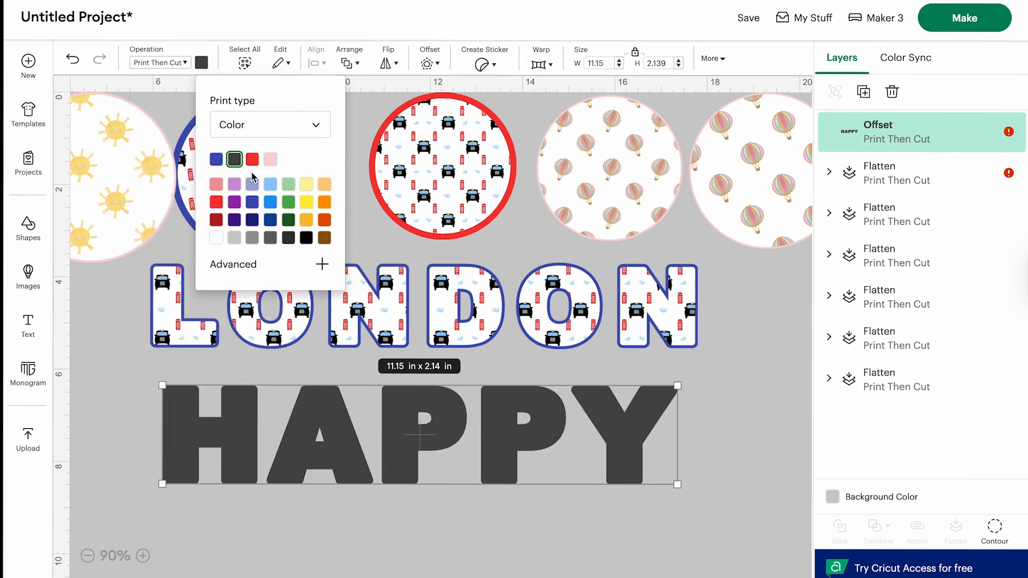
left_click(236, 137)
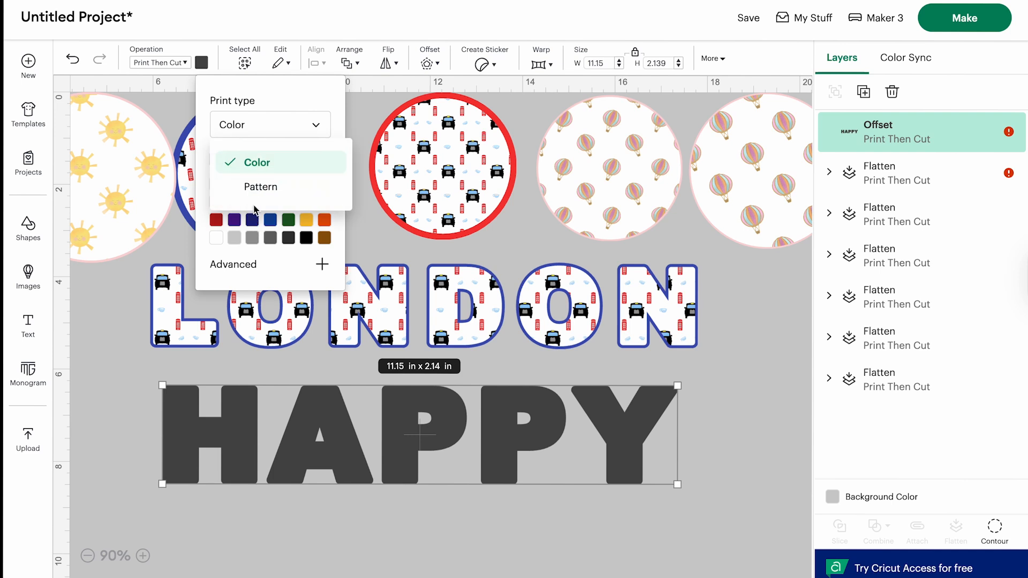
left_click(250, 186)
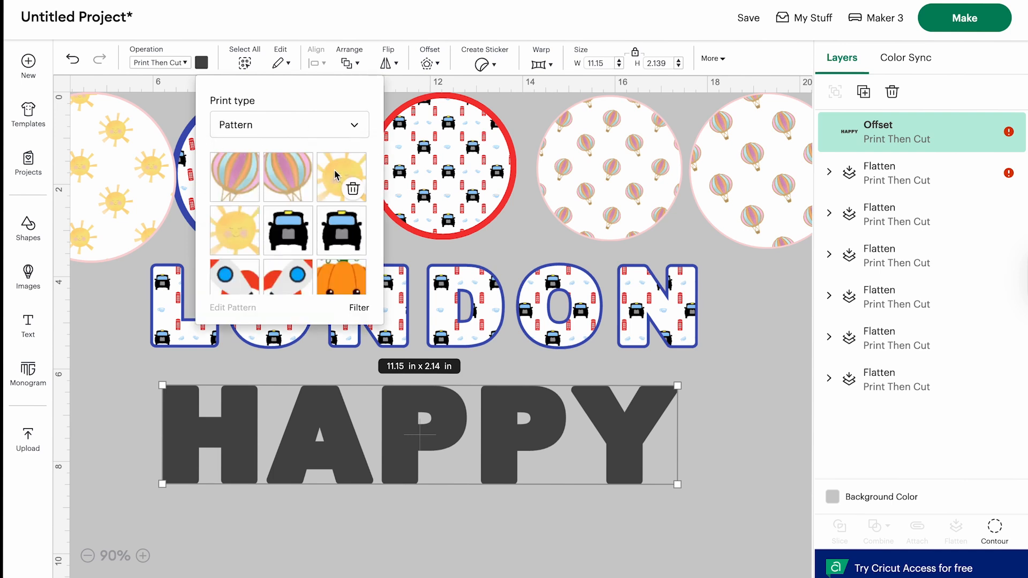
left_click(335, 176)
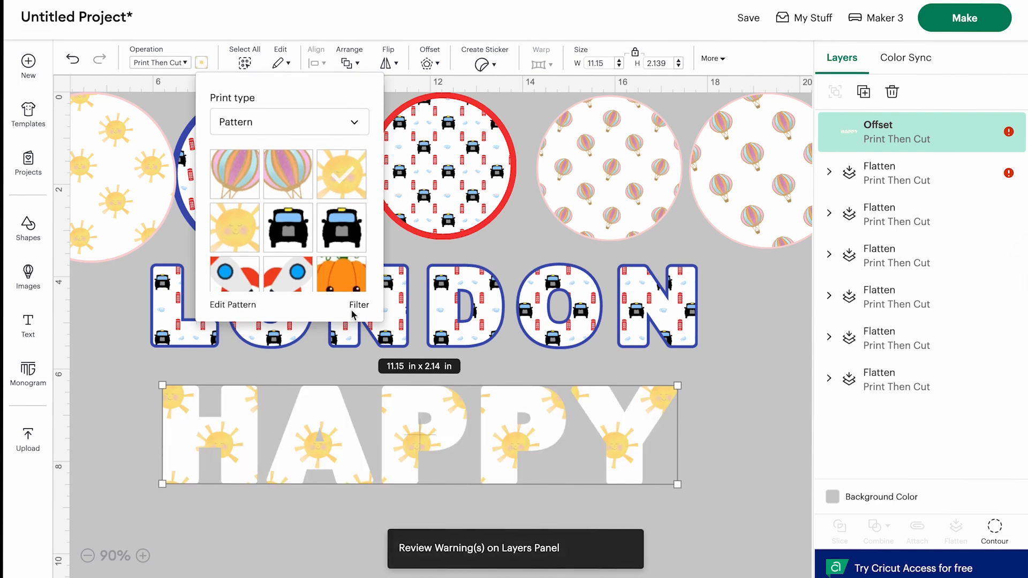
Step: Reduce the scale of the sun pattern in the HAPPY lettering to about 69
left_click(228, 304)
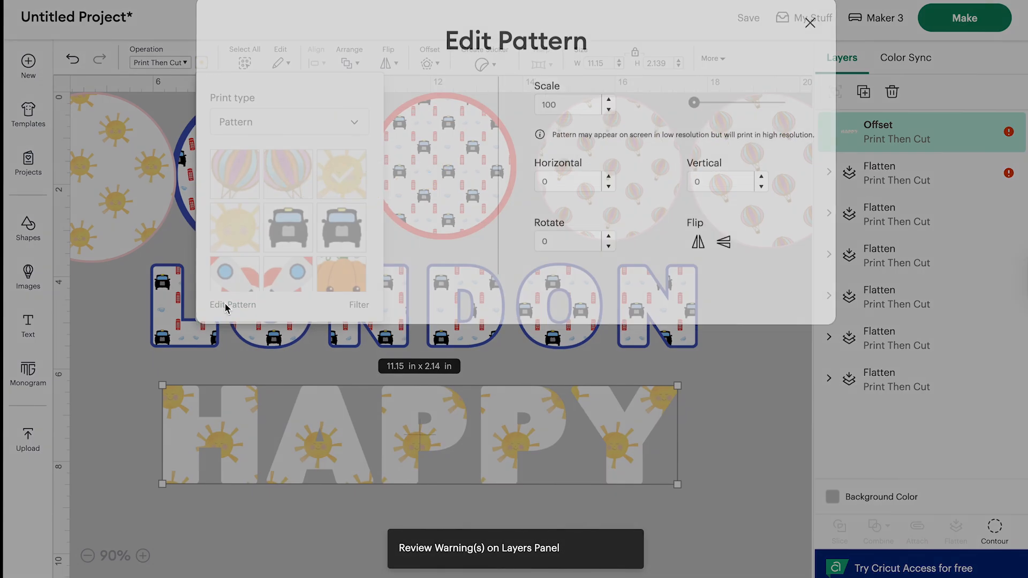
left_click_drag(713, 121, 707, 122)
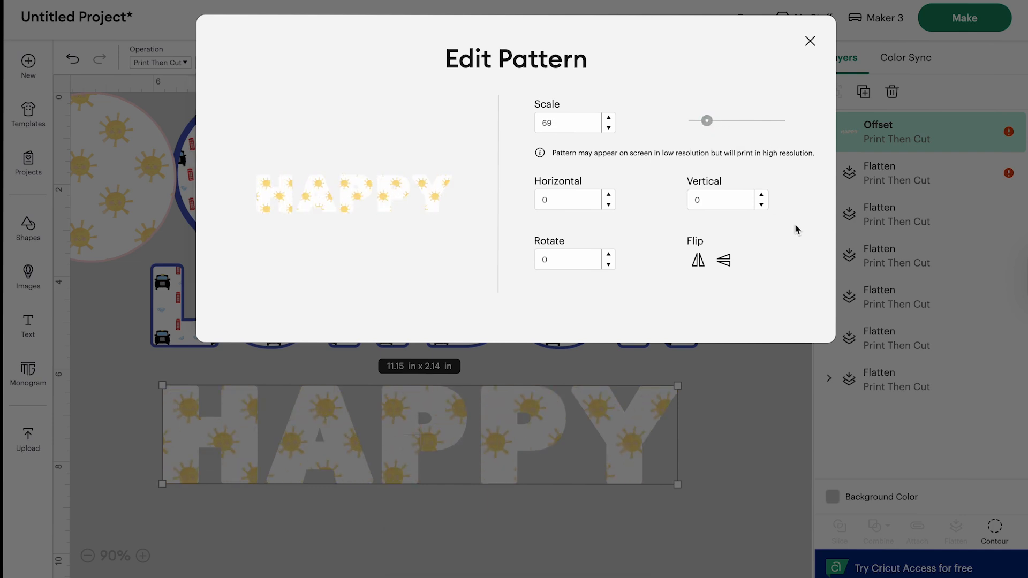
left_click(809, 41)
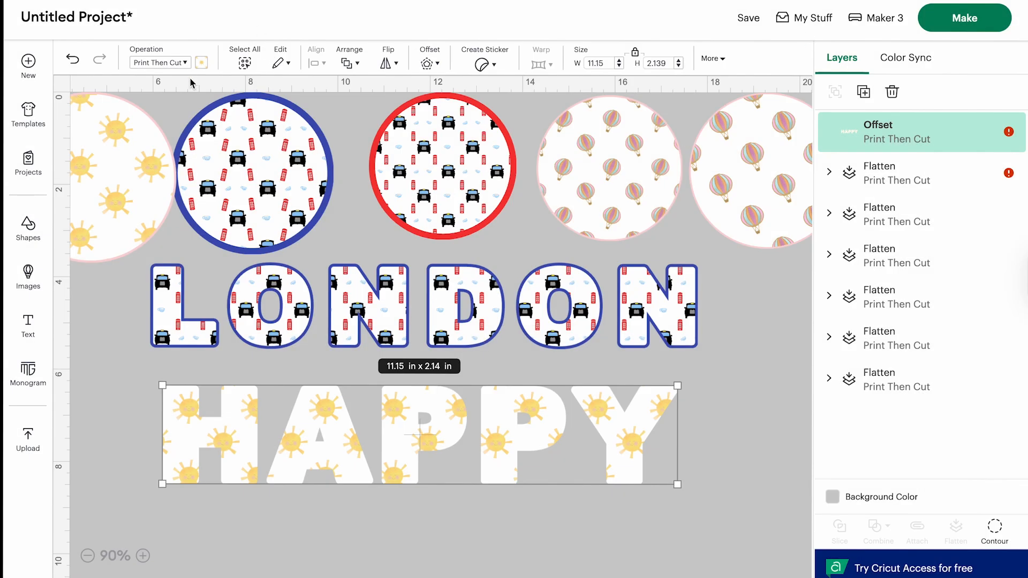
Step: Create a 0.033 in offset around the patterned HAPPY lettering and color it light pink
left_click(437, 65)
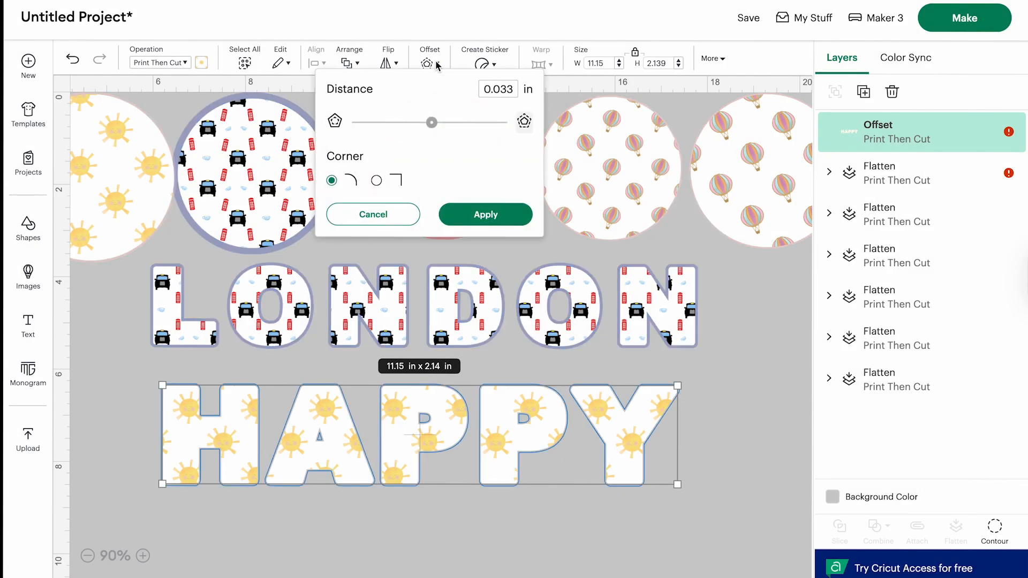
left_click(482, 217)
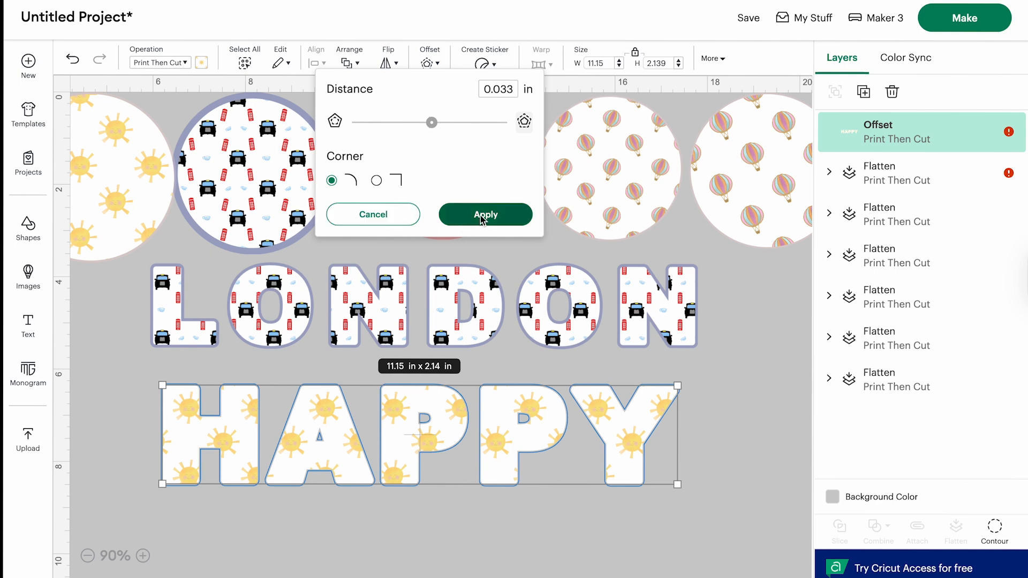
left_click(201, 63)
left_click(270, 159)
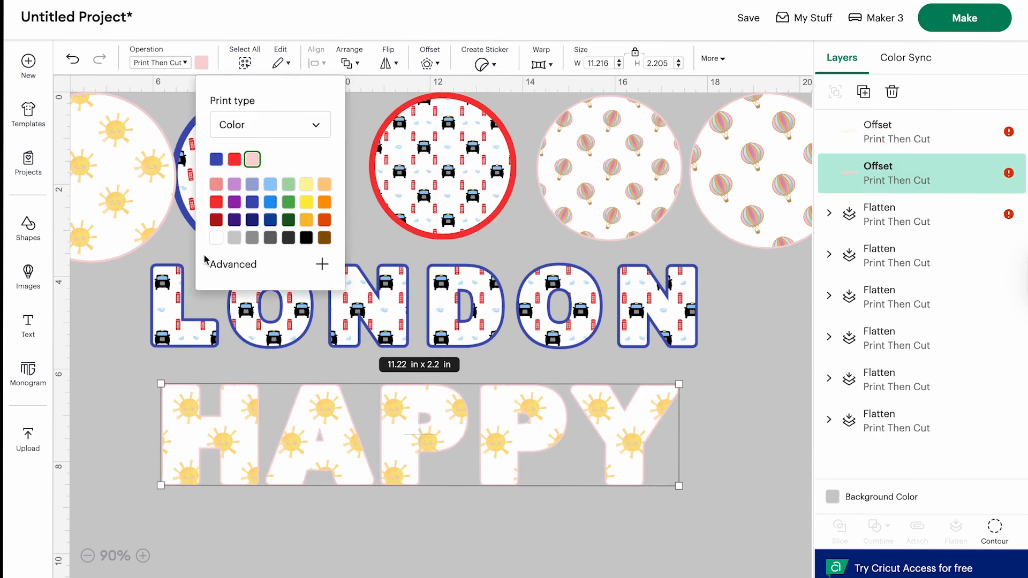
left_click(122, 430)
Step: Flatten the HAPPY lettering together with its pink outline
left_click_drag(110, 394, 723, 511)
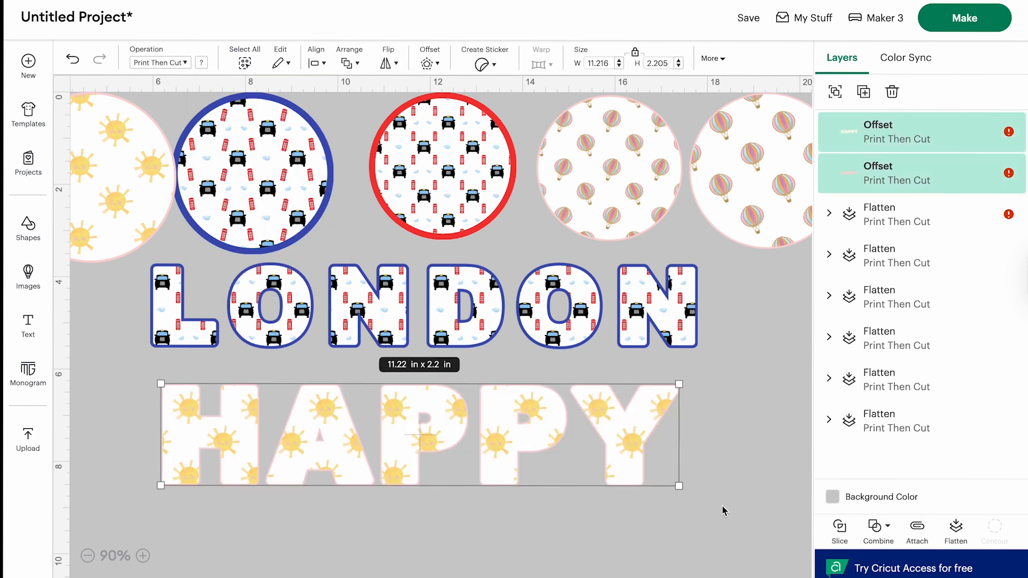
left_click(955, 530)
left_click(735, 540)
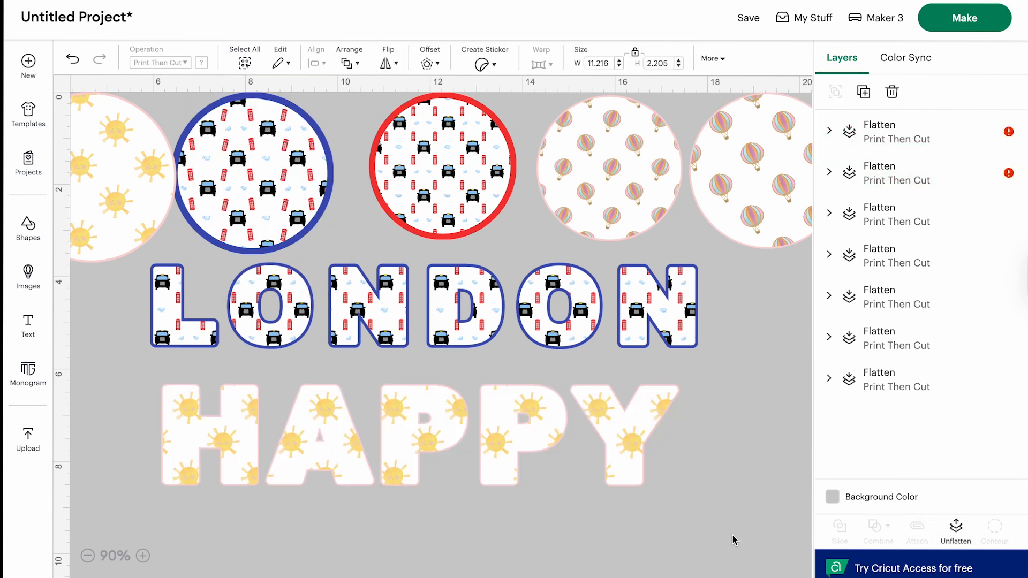
Step: Switch to Canva and create a new blank design with the recent custom size 1200 × 800 px
left_click(428, 421)
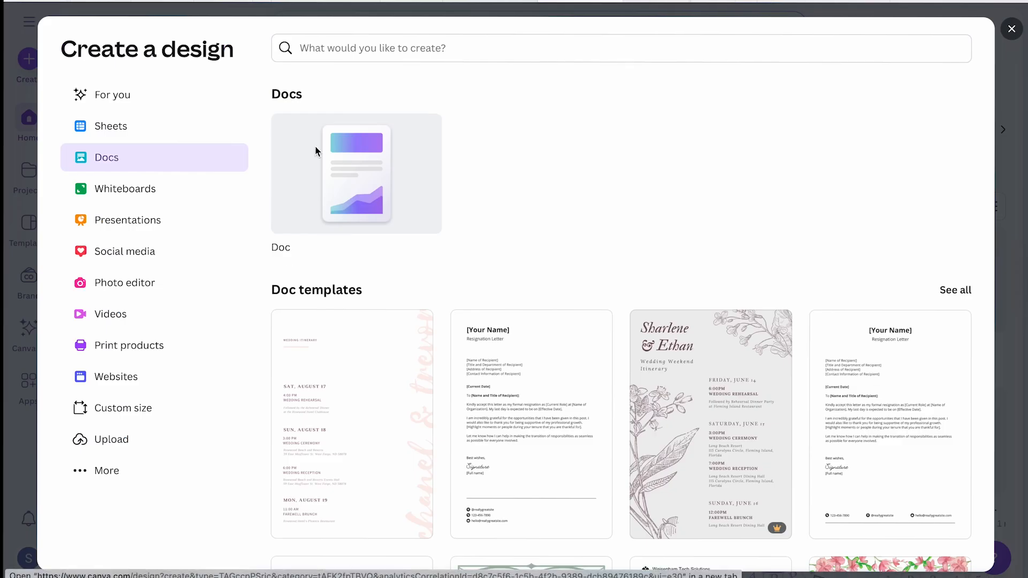
left_click(113, 412)
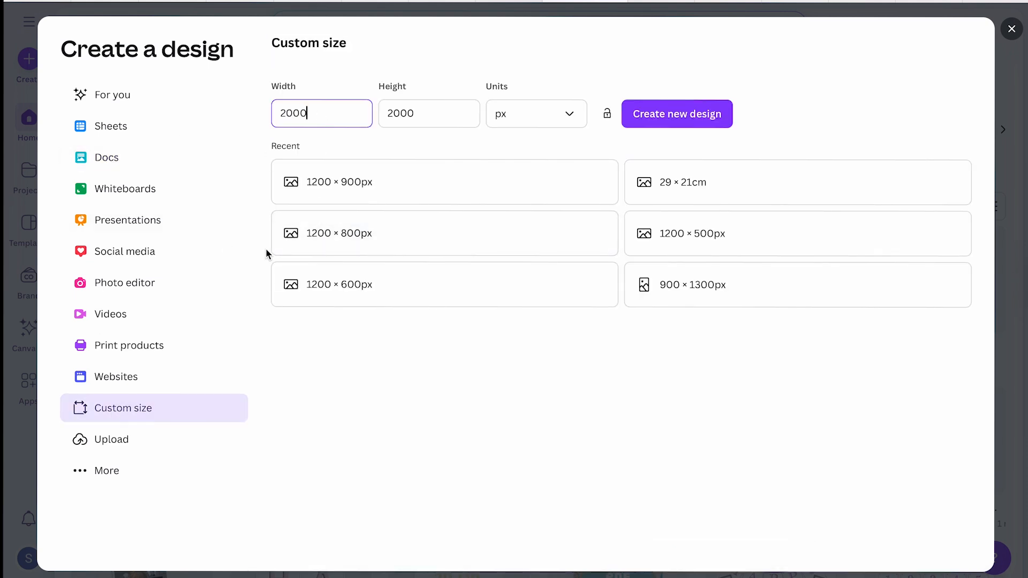
left_click(287, 224)
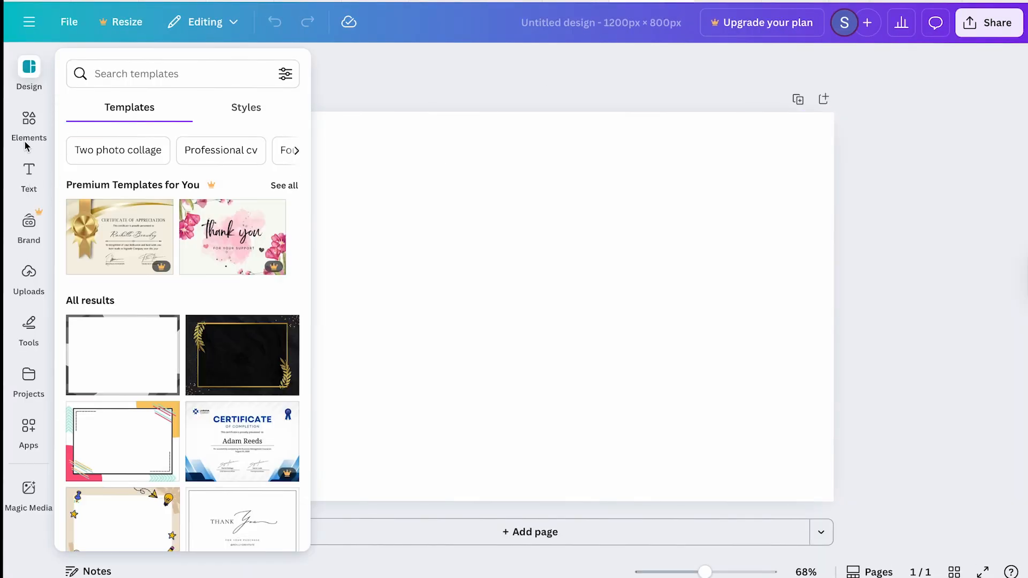
Step: Add the uploaded sun pattern tile at half the page height and stack two copies along the page's left edge
left_click(28, 276)
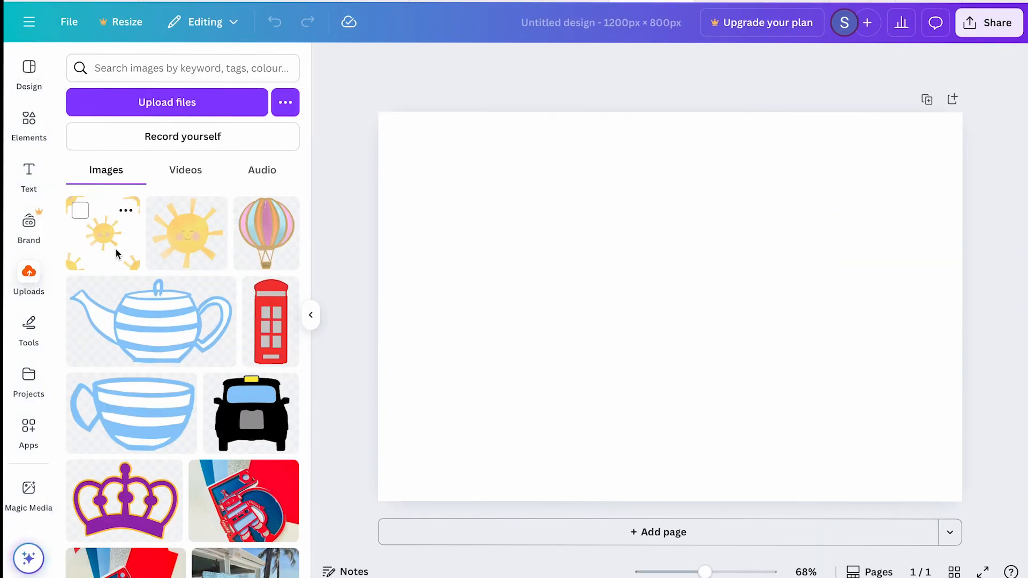
left_click(104, 246)
left_click_drag(608, 269, 538, 222)
left_click_drag(666, 400, 569, 316)
left_click_drag(433, 188, 460, 203)
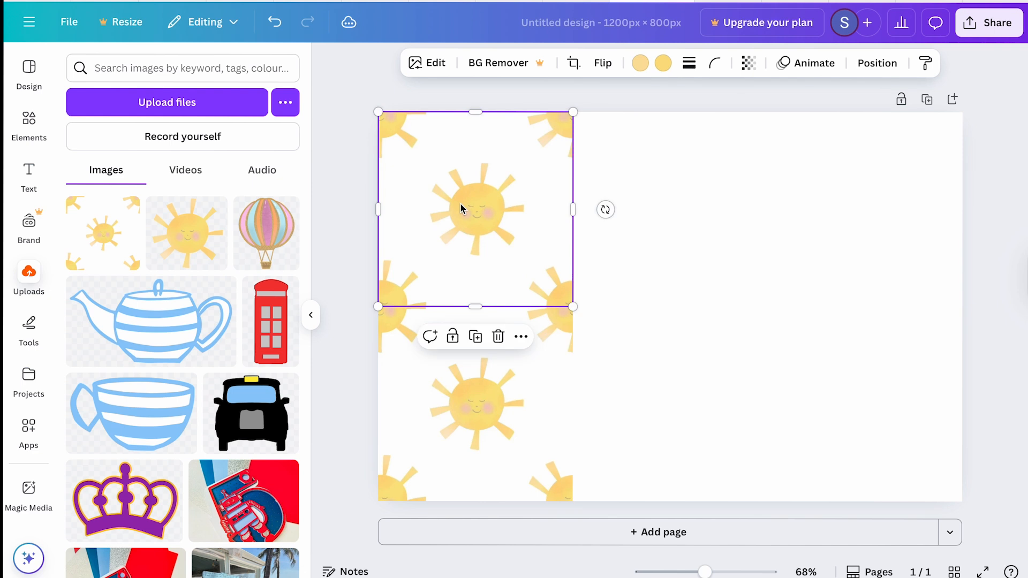
Step: Duplicate the stacked pair of sun tiles twice and align the copies side by side to fill the page
left_click(694, 222)
left_click_drag(648, 471, 471, 185)
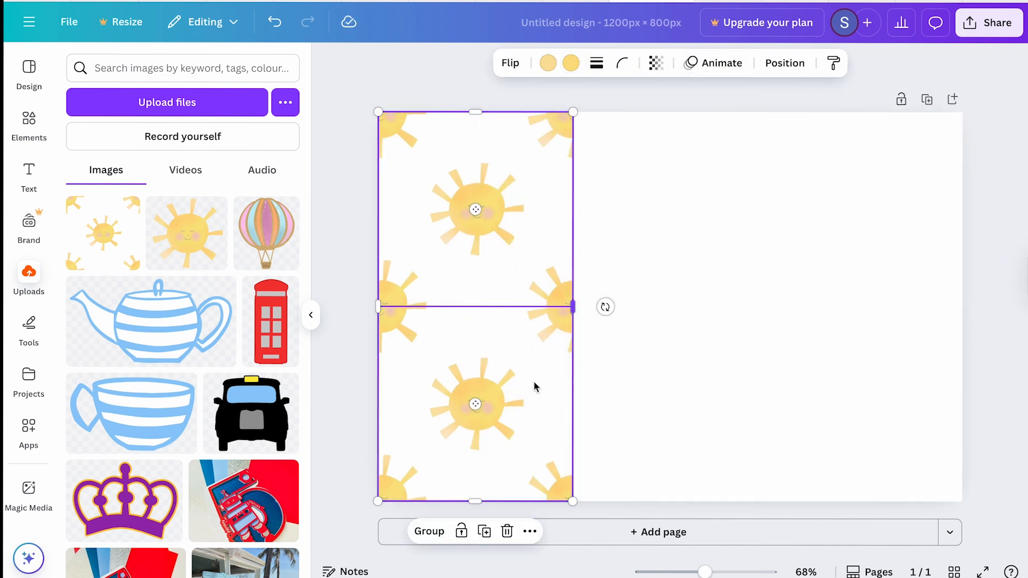
left_click(484, 531)
left_click_drag(451, 208, 635, 201)
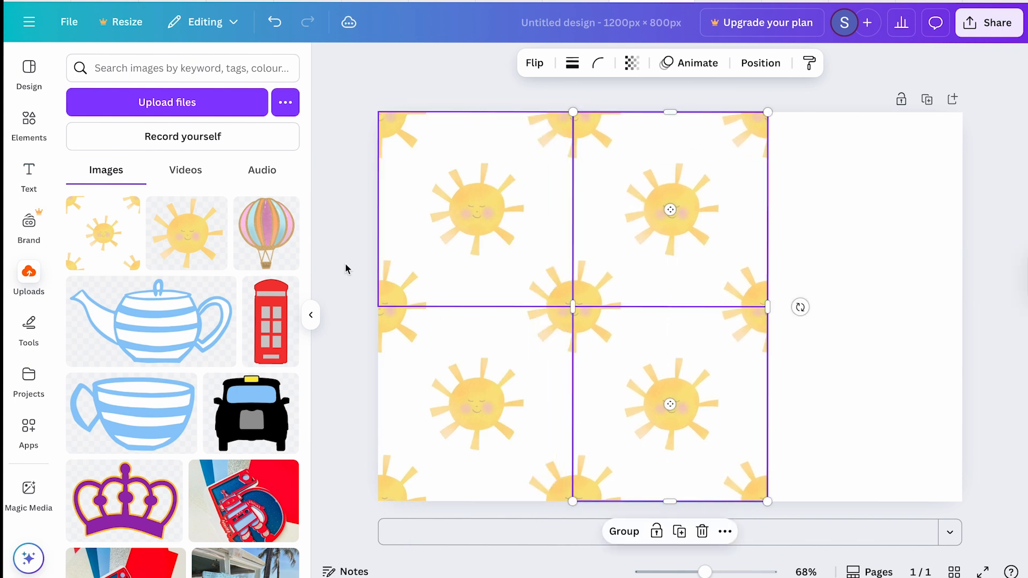
left_click(680, 531)
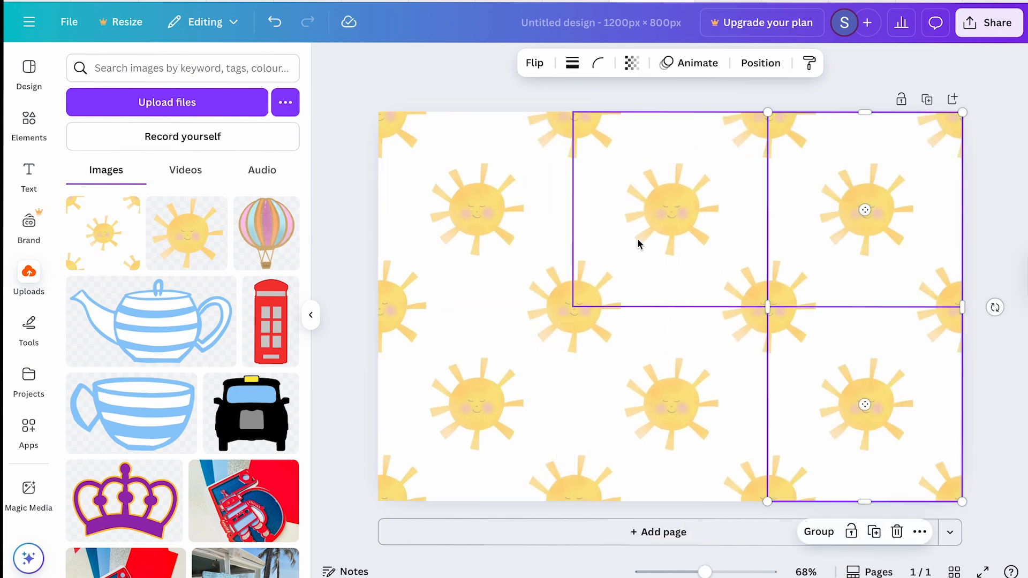
left_click(390, 81)
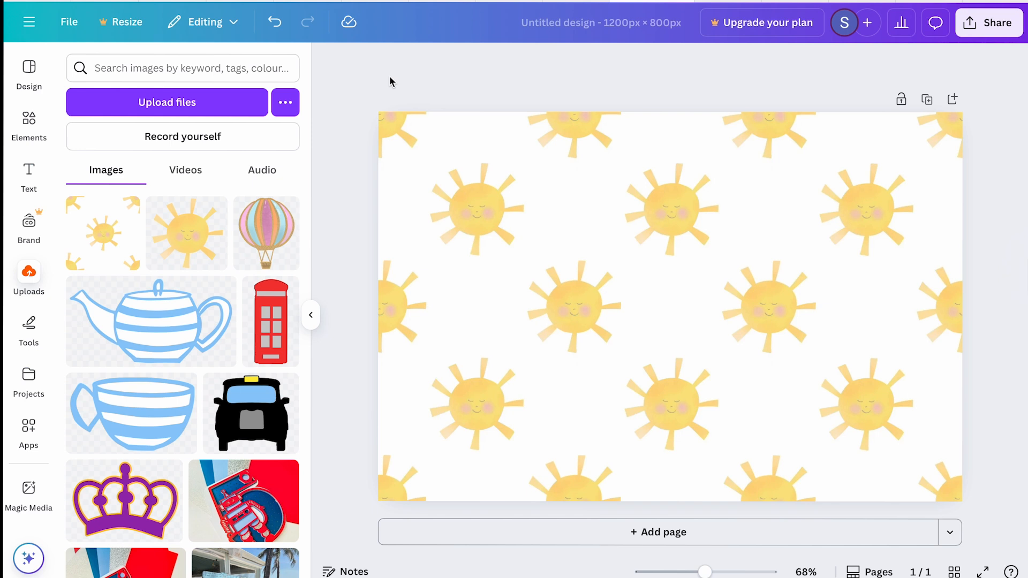
Step: Scale all six sun tiles down to half size in the page's lower-right quarter and stack a duplicate set directly above
left_click_drag(358, 82, 1012, 409)
left_click_drag(380, 115, 678, 315)
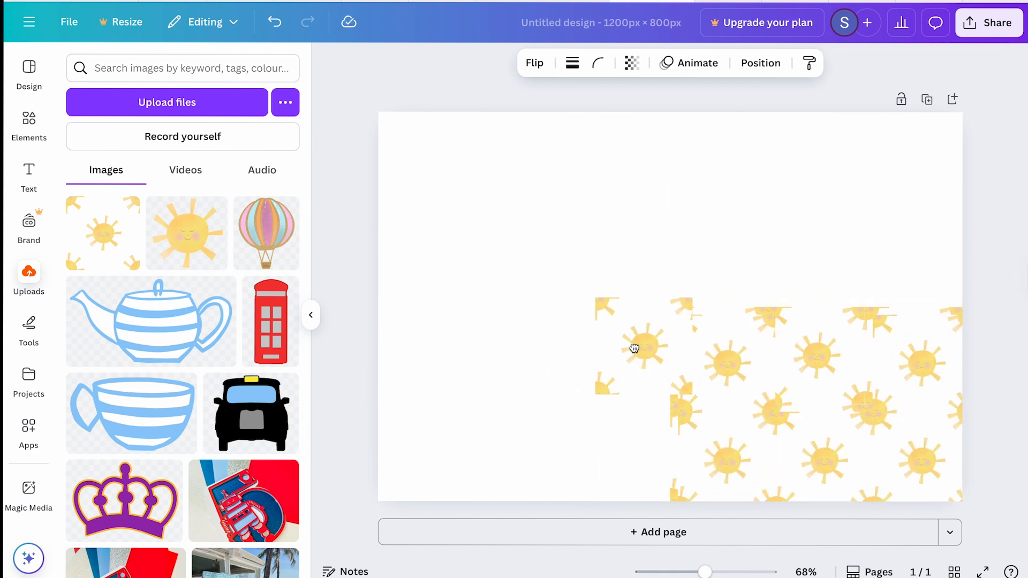
left_click_drag(755, 427, 748, 223)
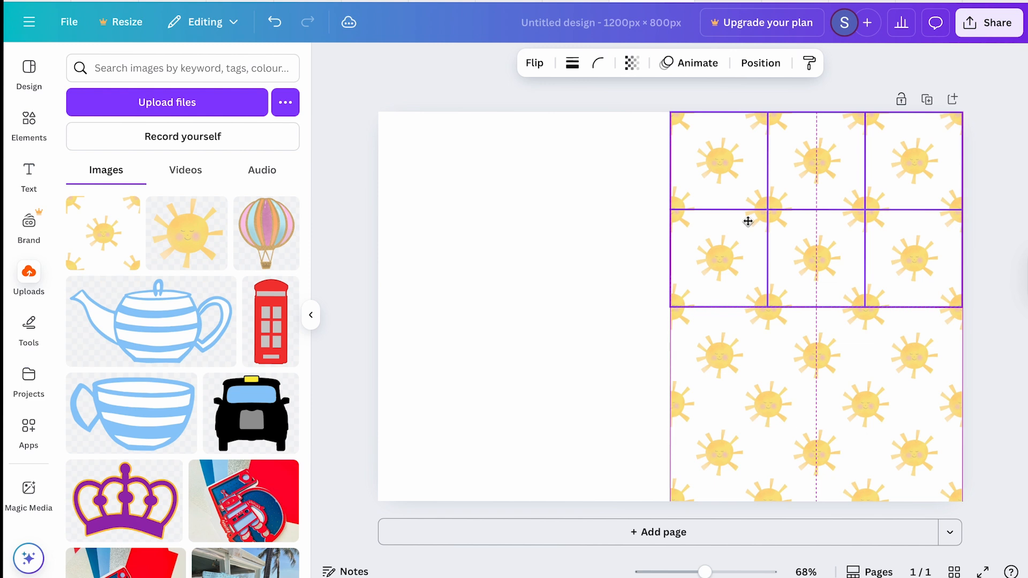
left_click(580, 241)
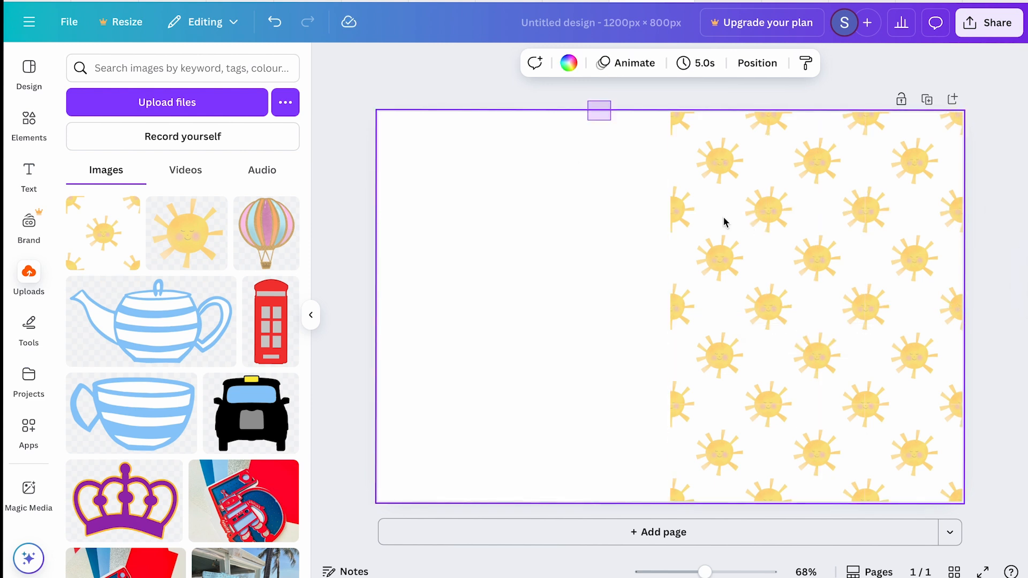
Step: Duplicate all twelve small sun tiles and align the copies over the empty left half of the page
key("ctrl+a")
left_click(825, 532)
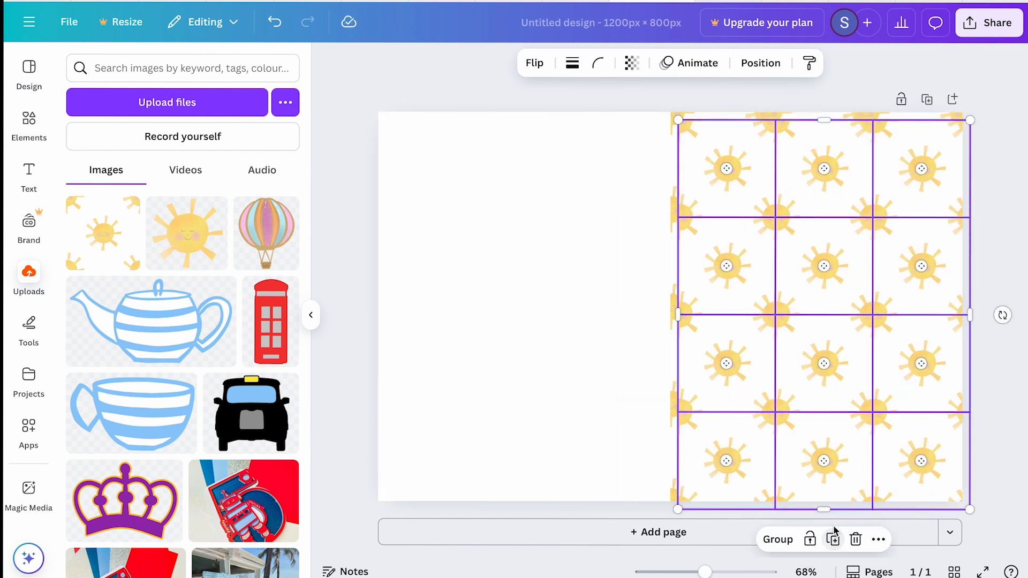
left_click_drag(782, 316, 479, 301)
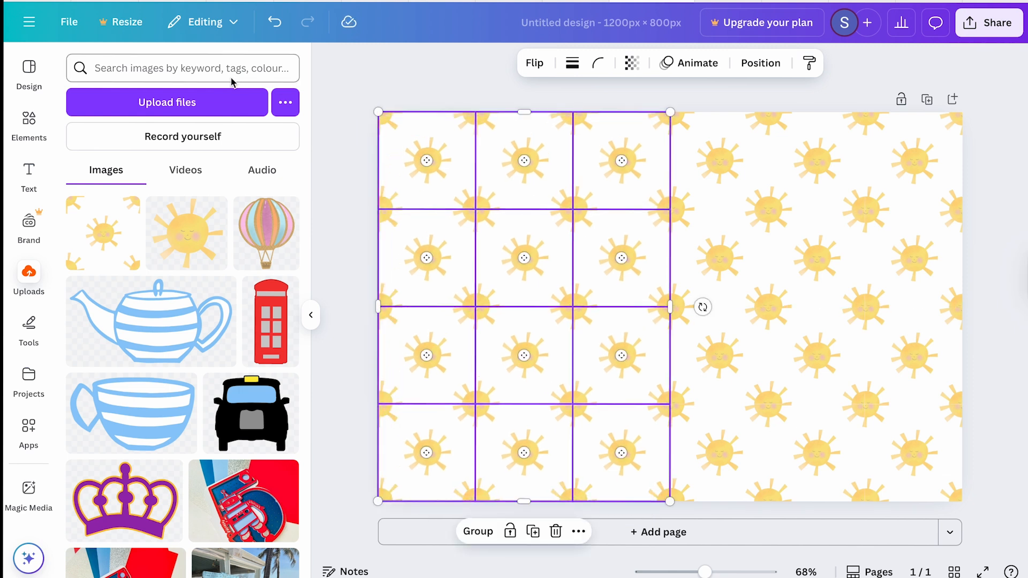
left_click(343, 136)
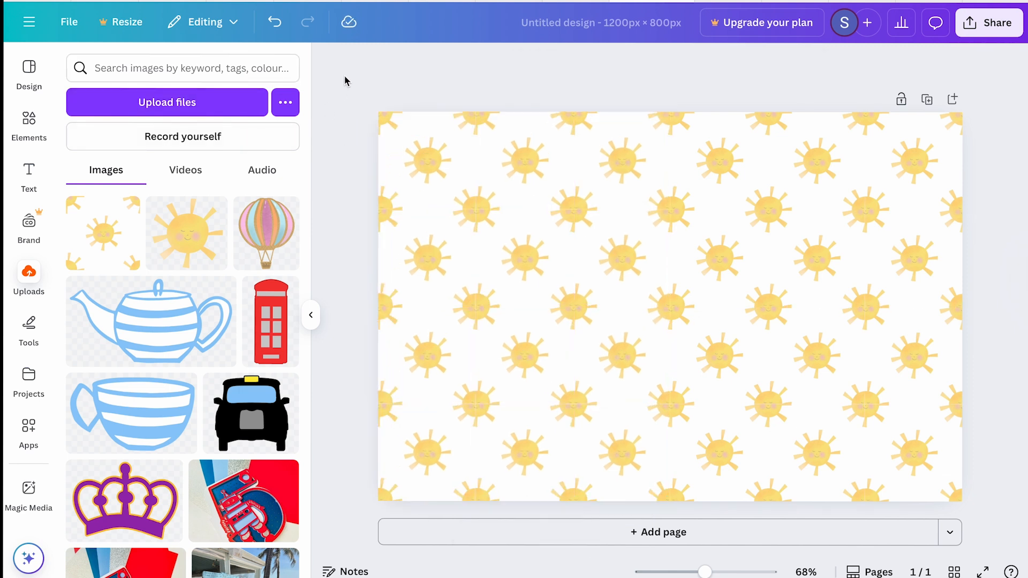
left_click_drag(347, 68, 565, 356)
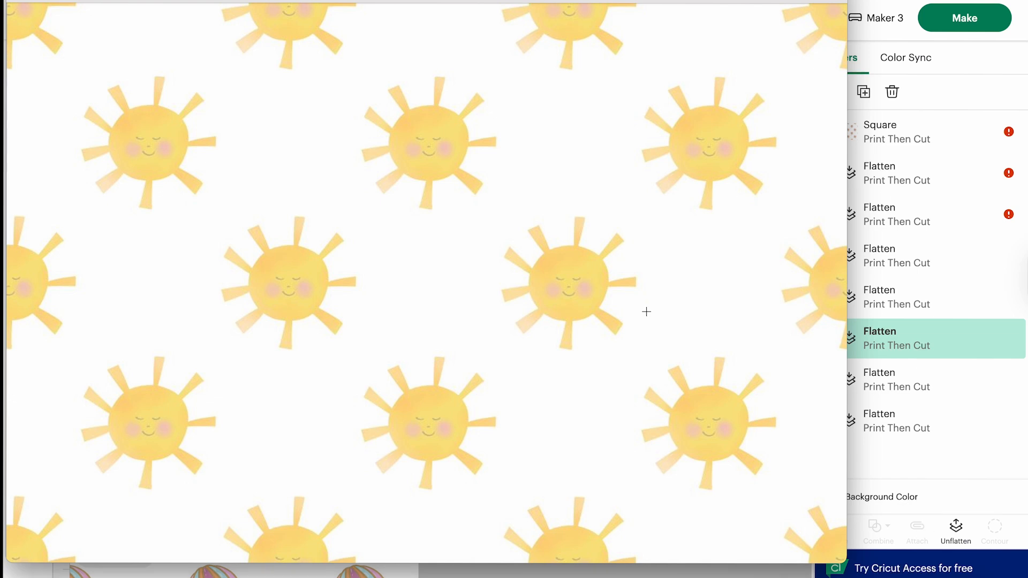